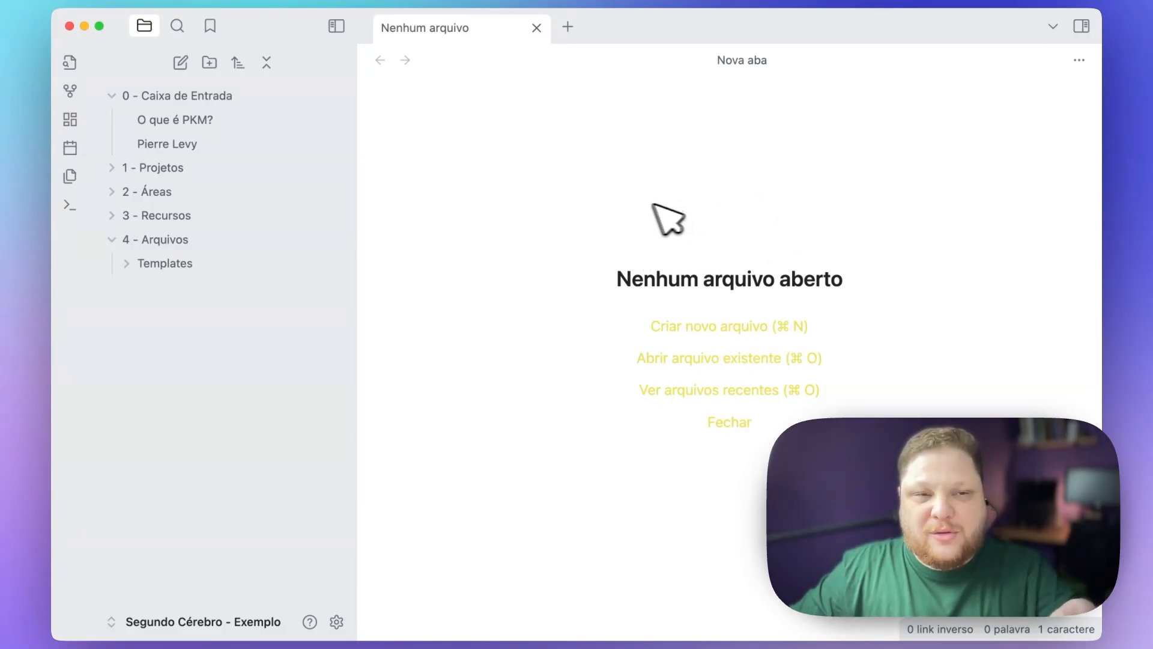
# Step: Open and skim the notes "O que é PKM?" and "Pierre Levy" in the 0 - Caixa de Entrada folder
pyautogui.click(204, 120)
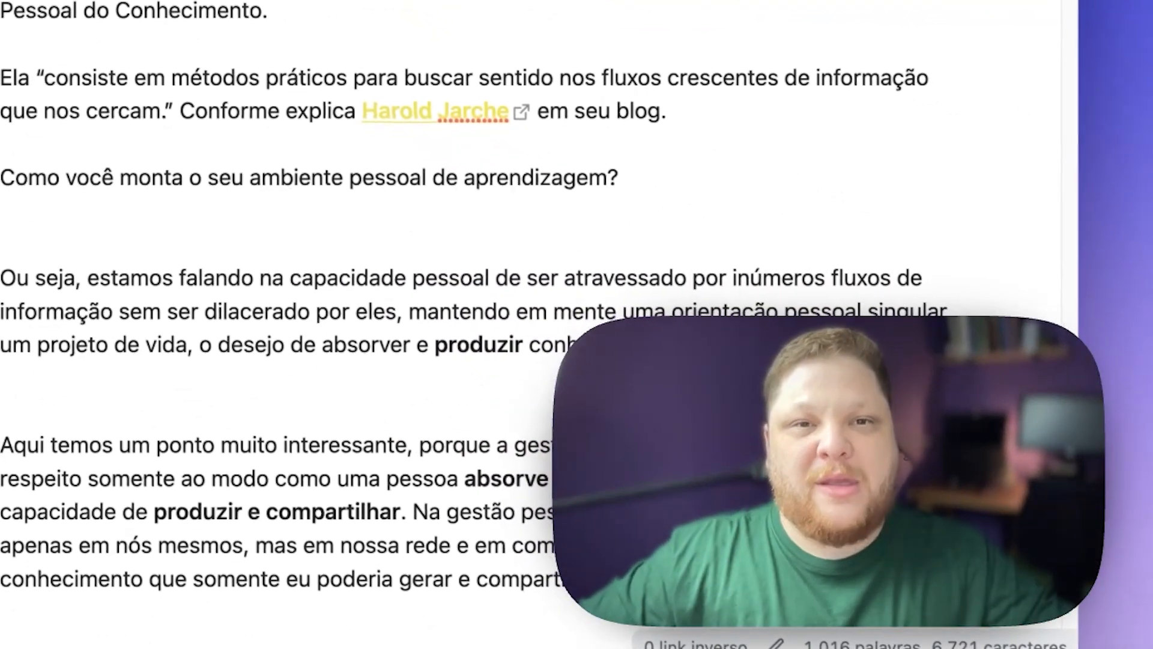
pyautogui.scroll(-15, 456, 300)
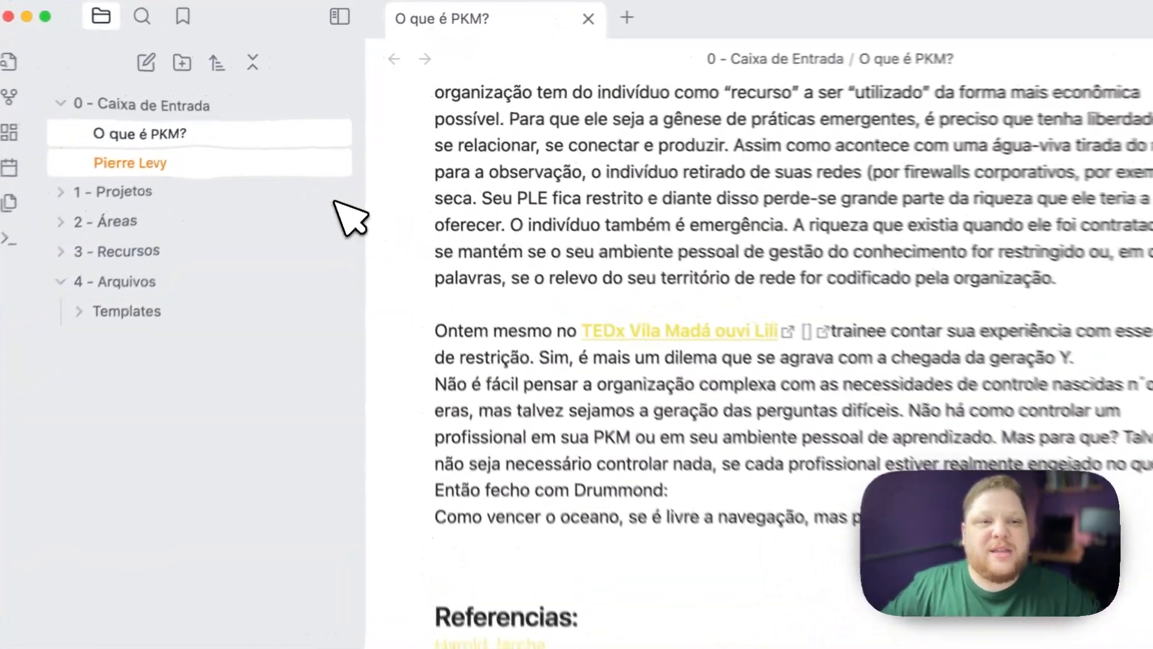
pyautogui.click(276, 167)
pyautogui.scroll(-5, 865, 328)
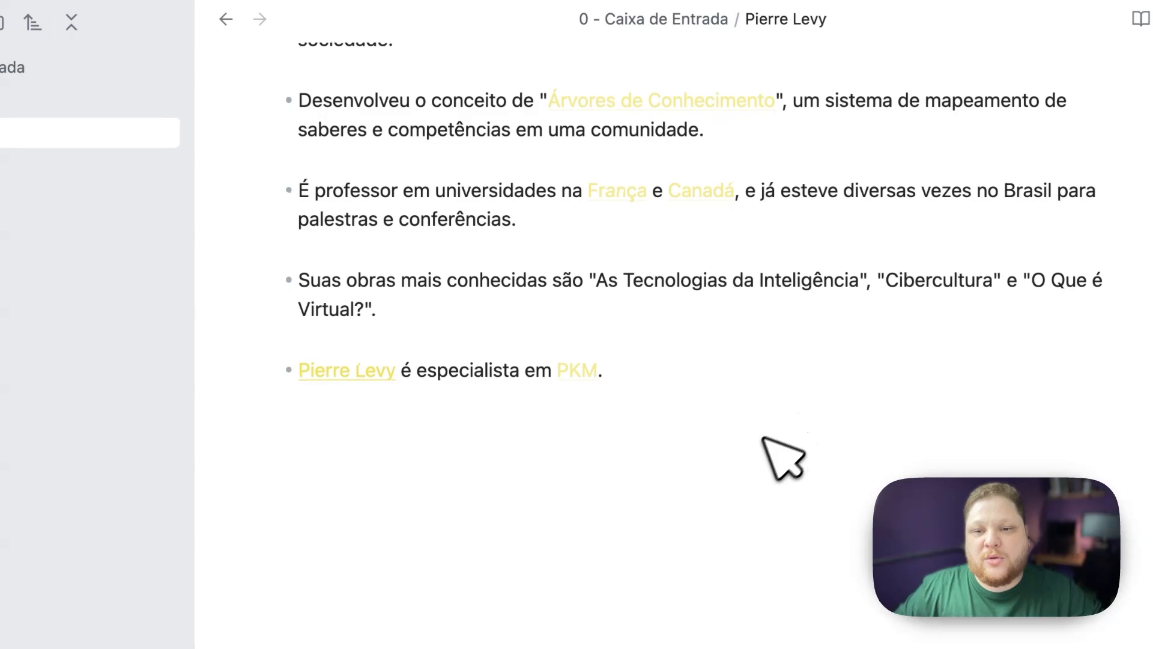
pyautogui.scroll(5, 853, 439)
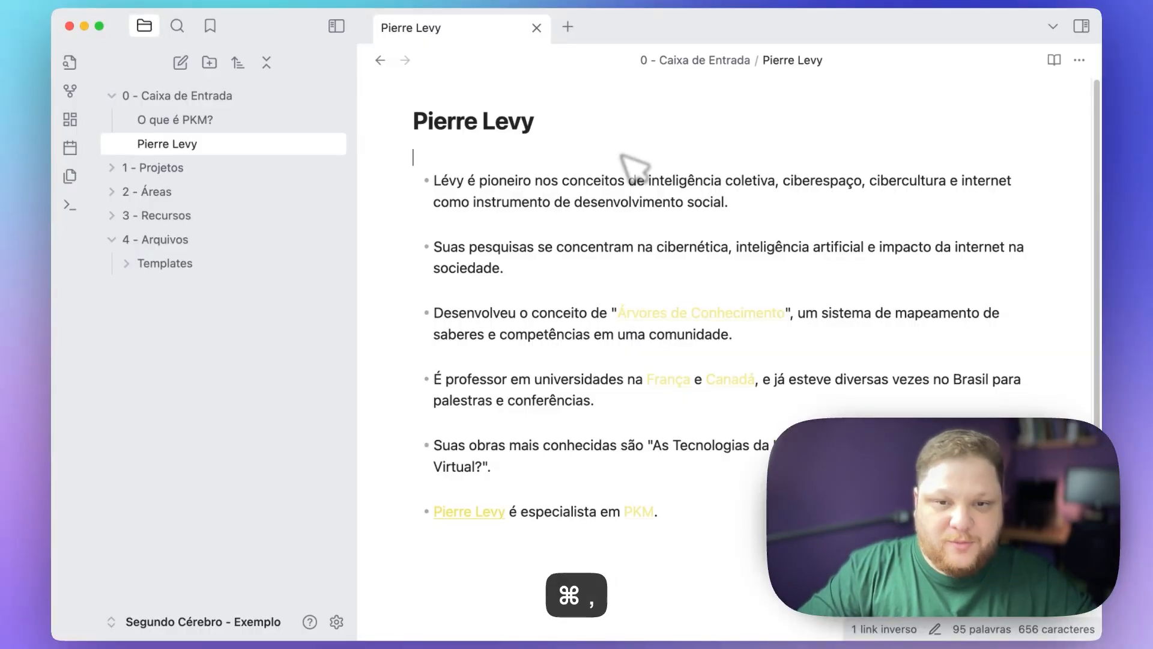
# Step: Change the accent colour in the appearance settings from yellow to a very dark olive grey
pyautogui.press('super+comma')
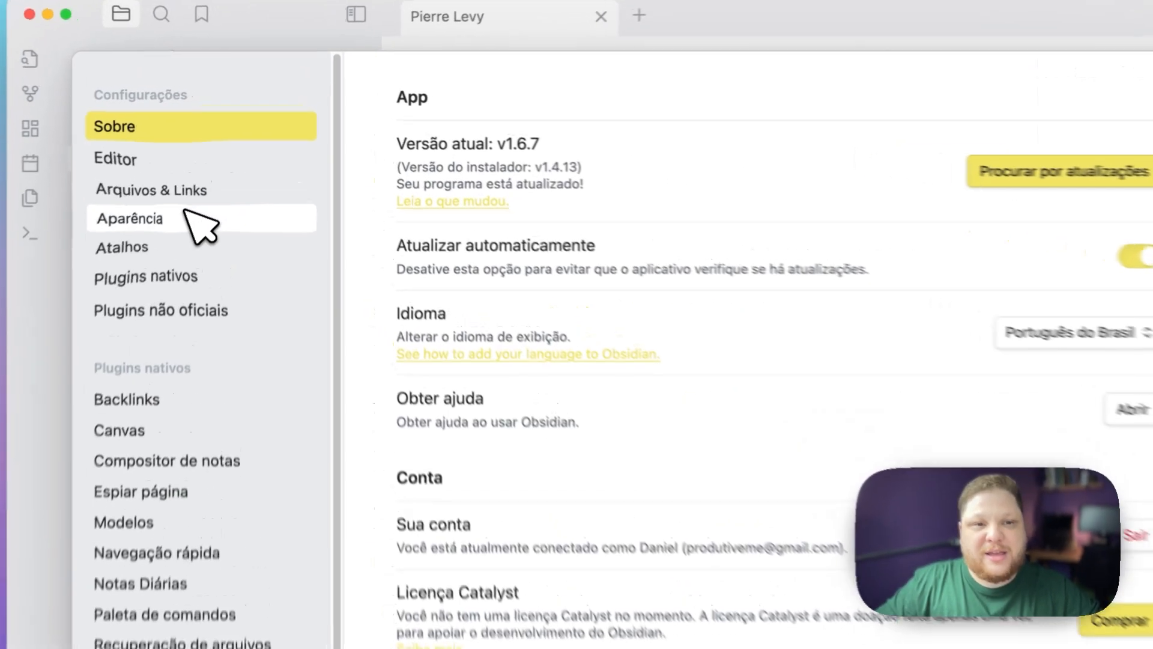
pyautogui.click(197, 192)
pyautogui.click(982, 156)
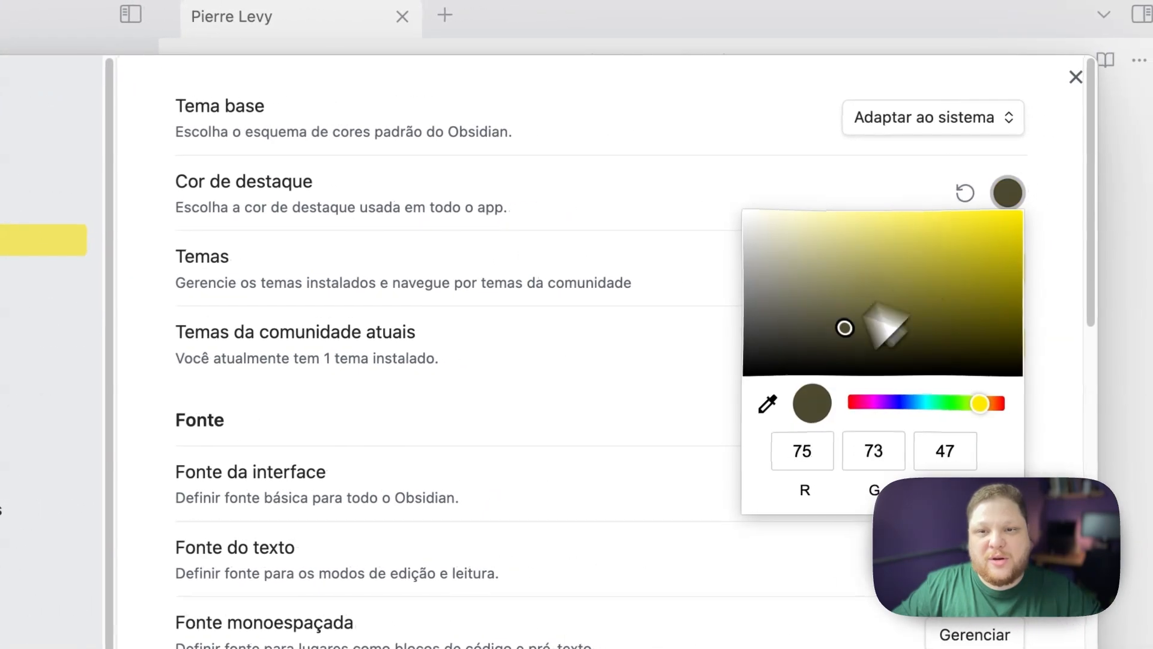
pyautogui.click(762, 338)
pyautogui.click(739, 240)
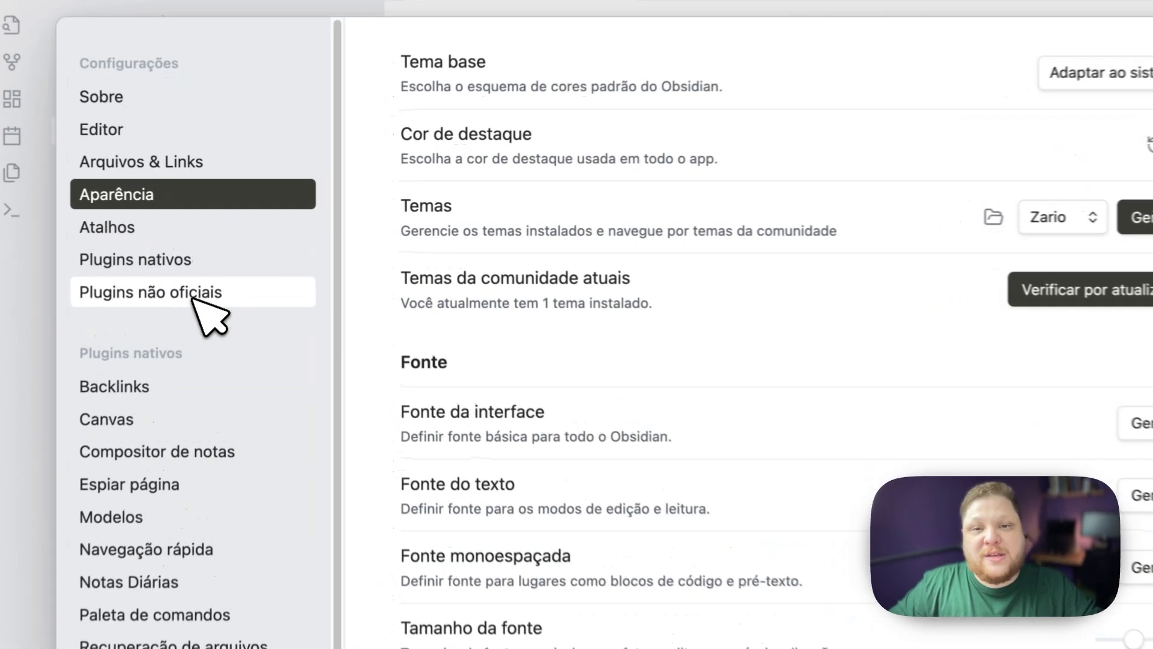
# Step: Turn on community plugins for the vault and open the community plugin catalogue
pyautogui.click(194, 294)
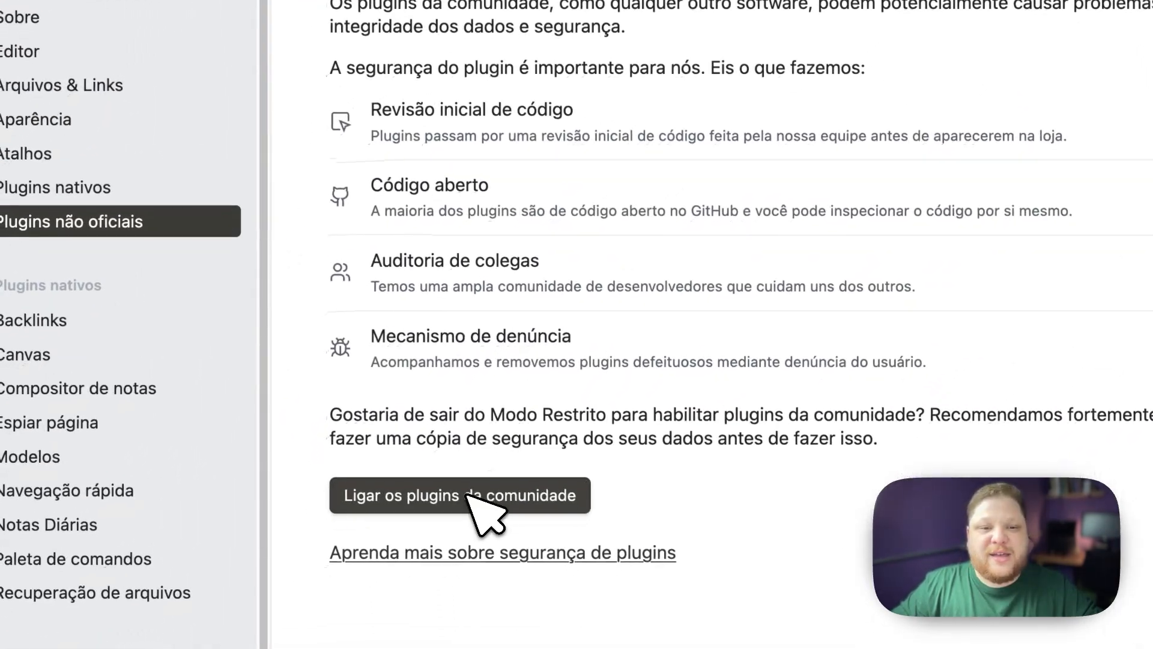
pyautogui.click(468, 494)
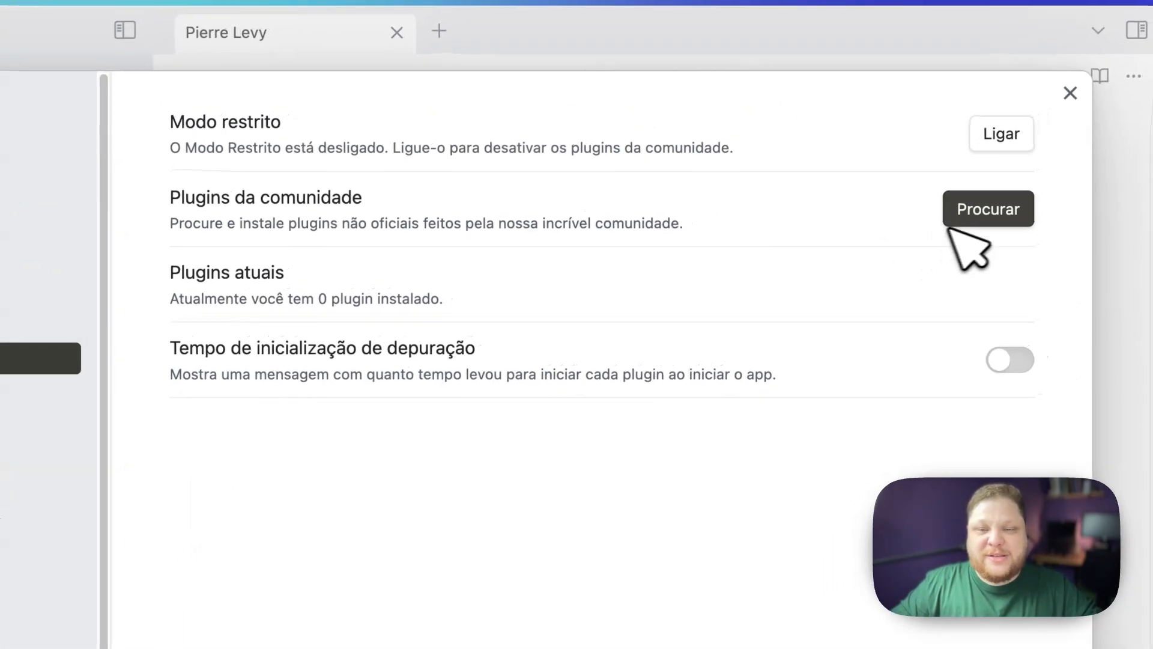
pyautogui.click(961, 217)
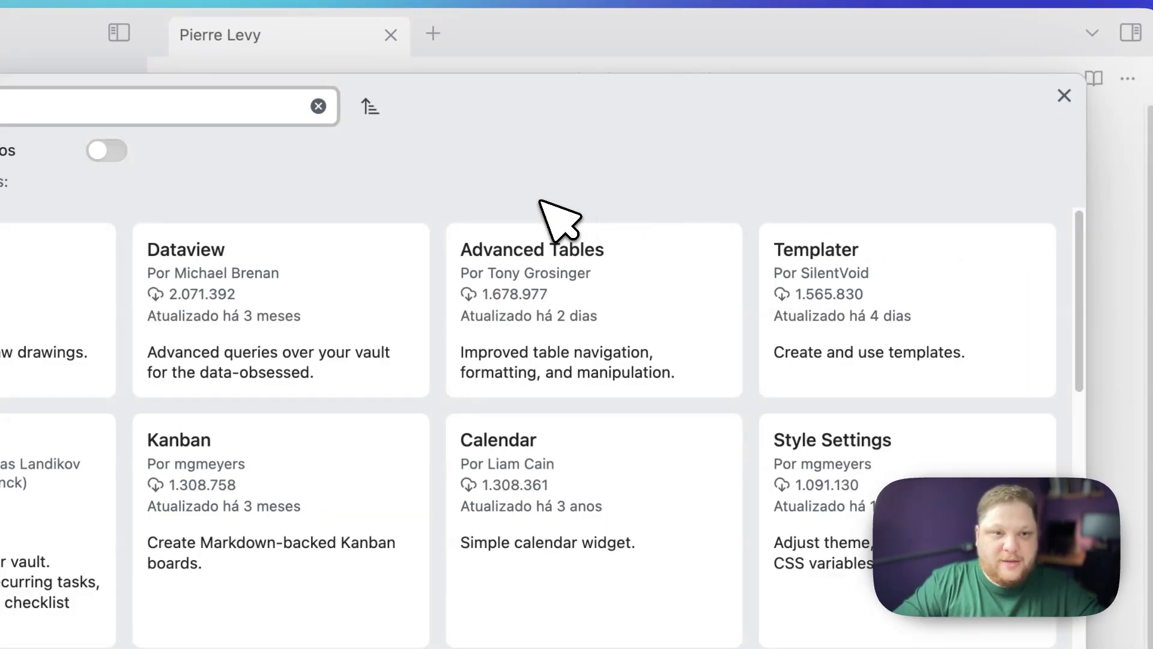
# Step: Search the community plugins for "dataview", then install and enable the Dataview plugin
pyautogui.write('dataview')
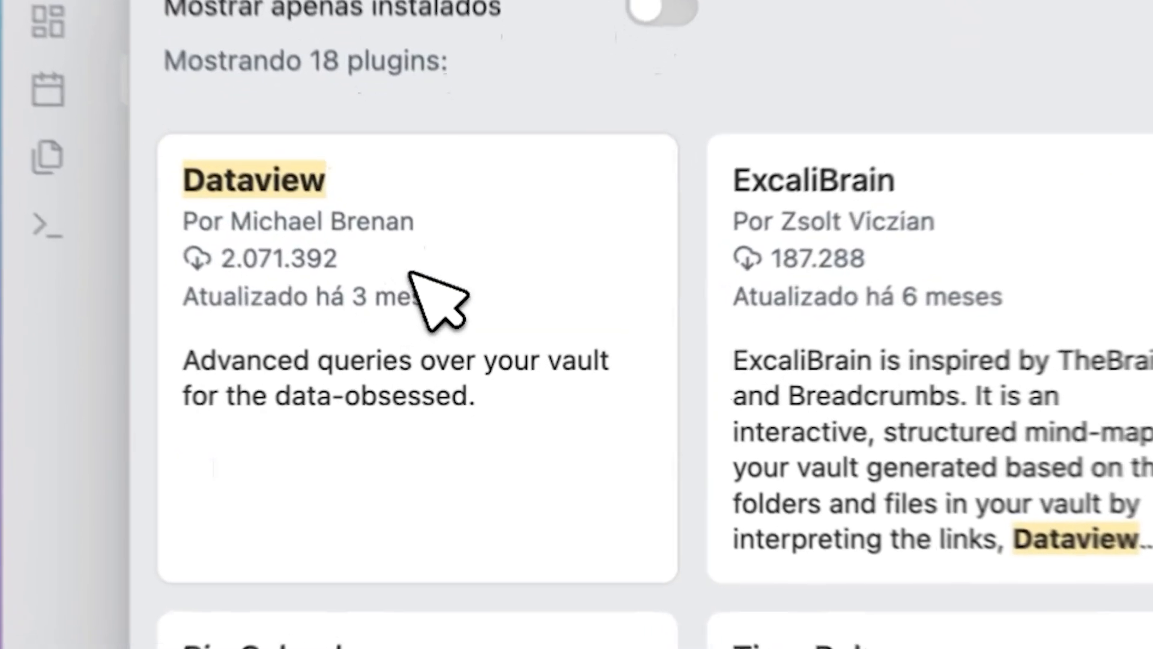
pyautogui.click(423, 291)
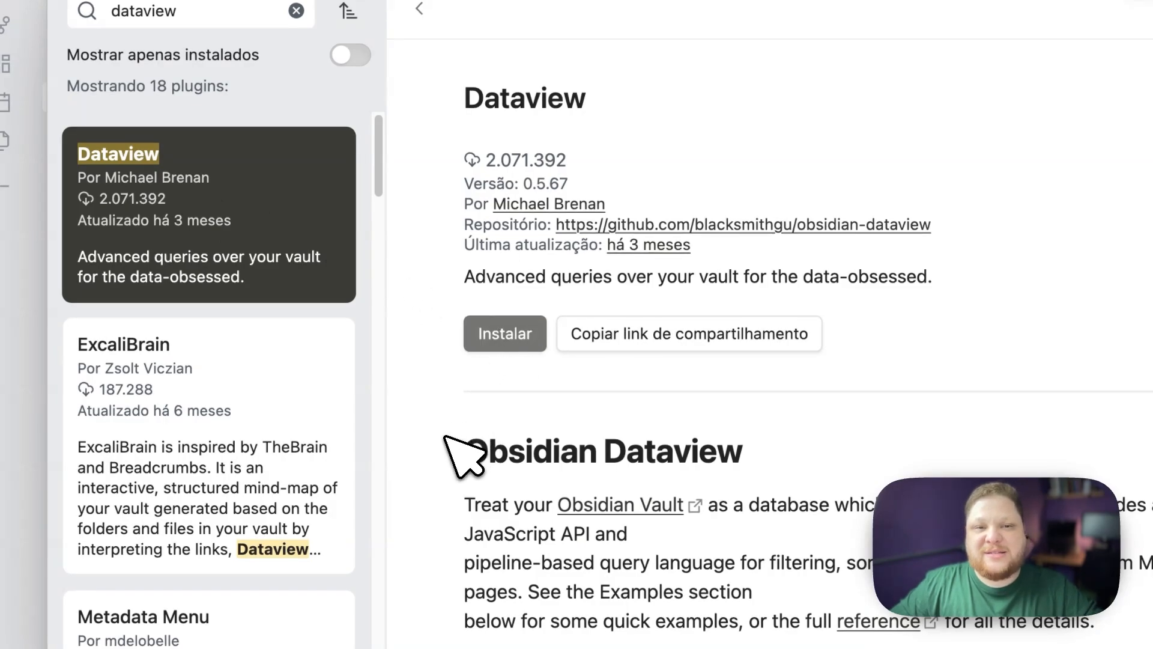
pyautogui.click(495, 334)
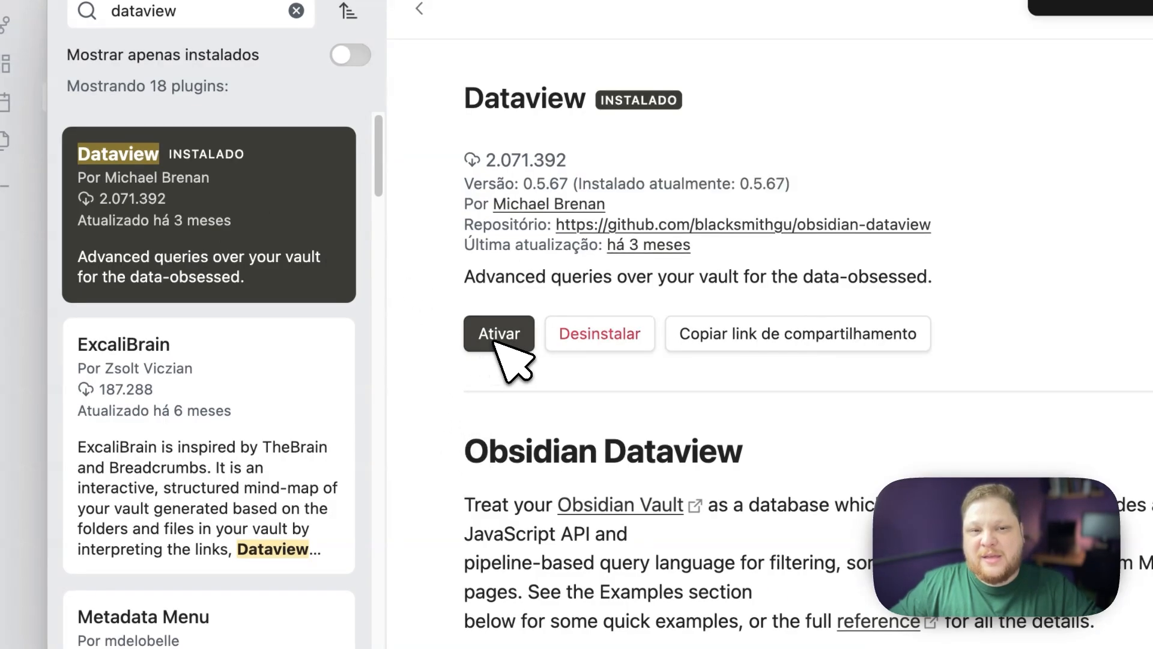
pyautogui.click(518, 331)
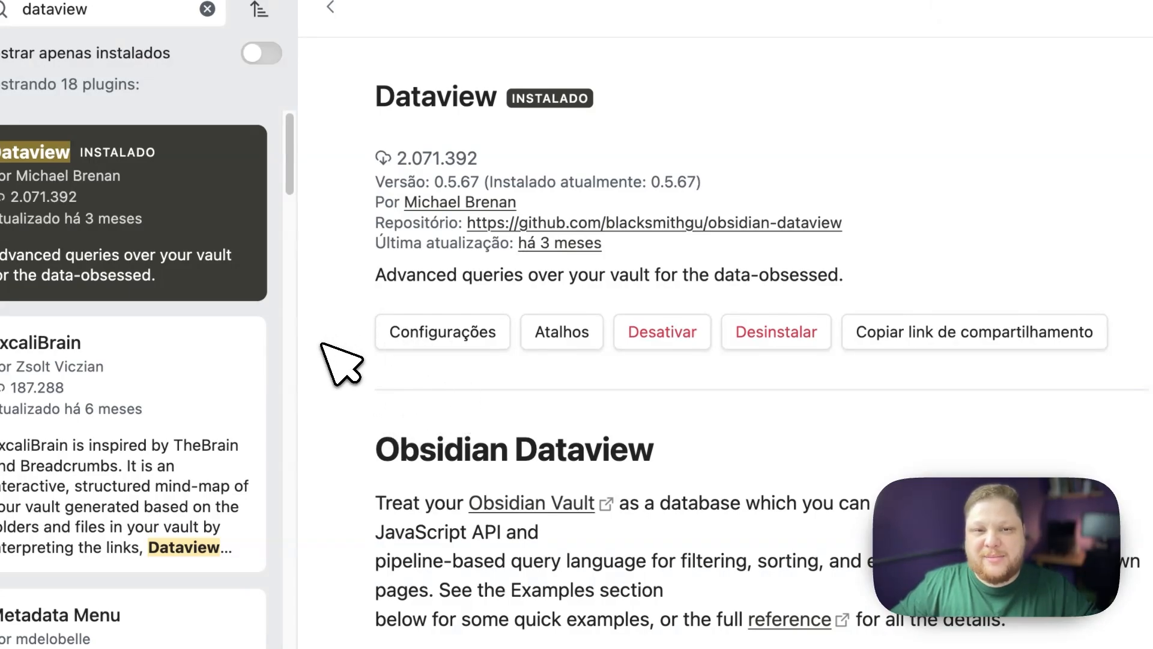
# Step: Review the Dataview plugin's settings and return to the Pierre Levy note
pyautogui.click(442, 332)
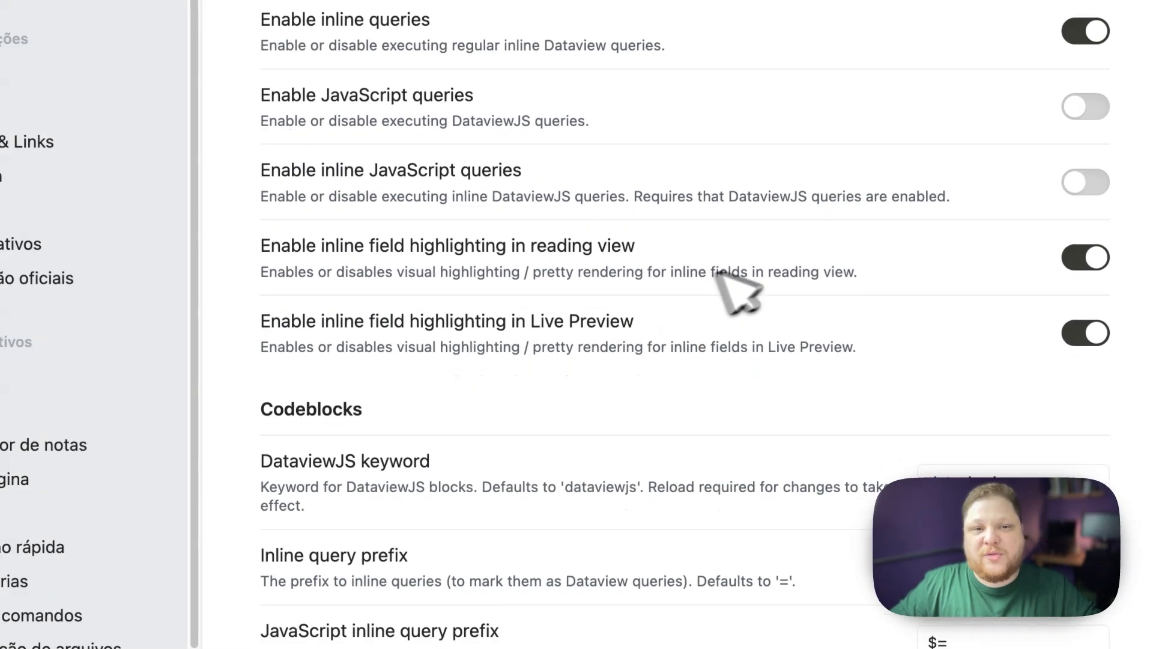
pyautogui.scroll(-15, 811, 243)
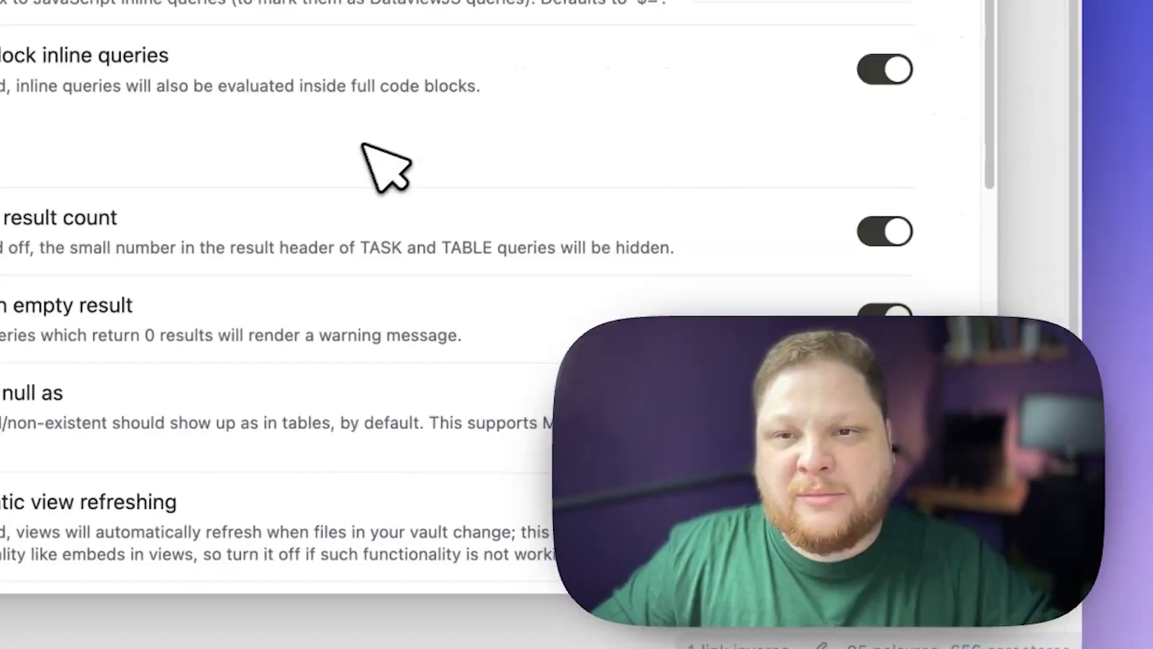
pyautogui.scroll(8, 362, 145)
pyautogui.scroll(-8, 350, 154)
pyautogui.scroll(8, 523, 245)
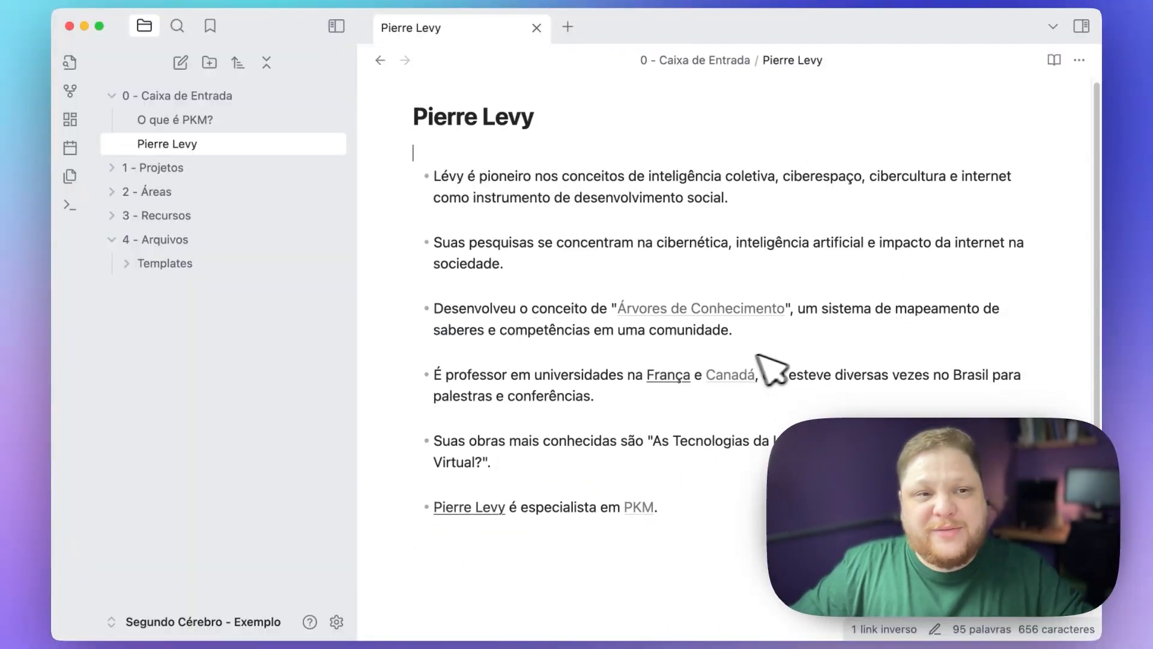
pyautogui.scroll(-1, 421, 240)
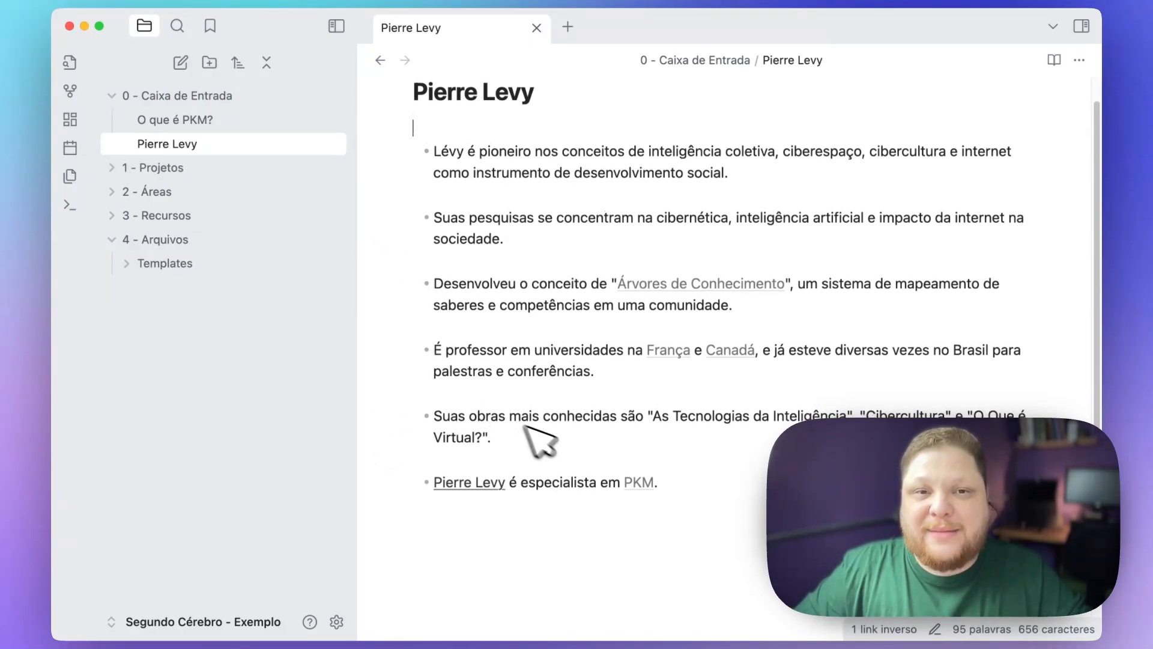
pyautogui.scroll(1, 571, 450)
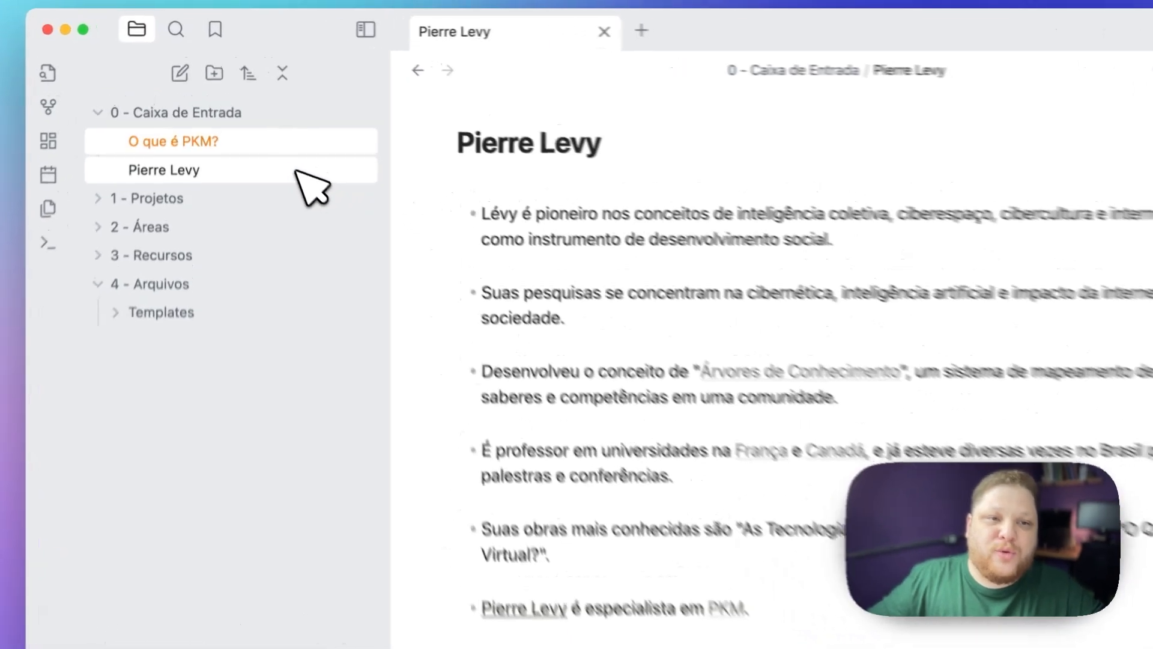
pyautogui.click(237, 125)
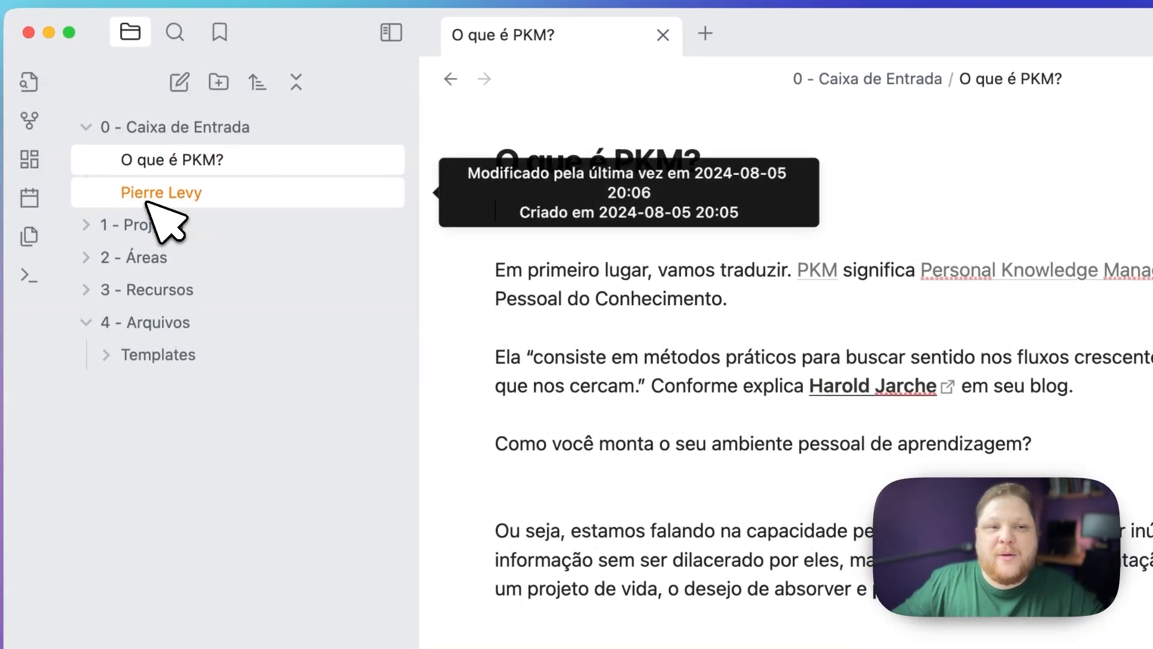
pyautogui.click(149, 200)
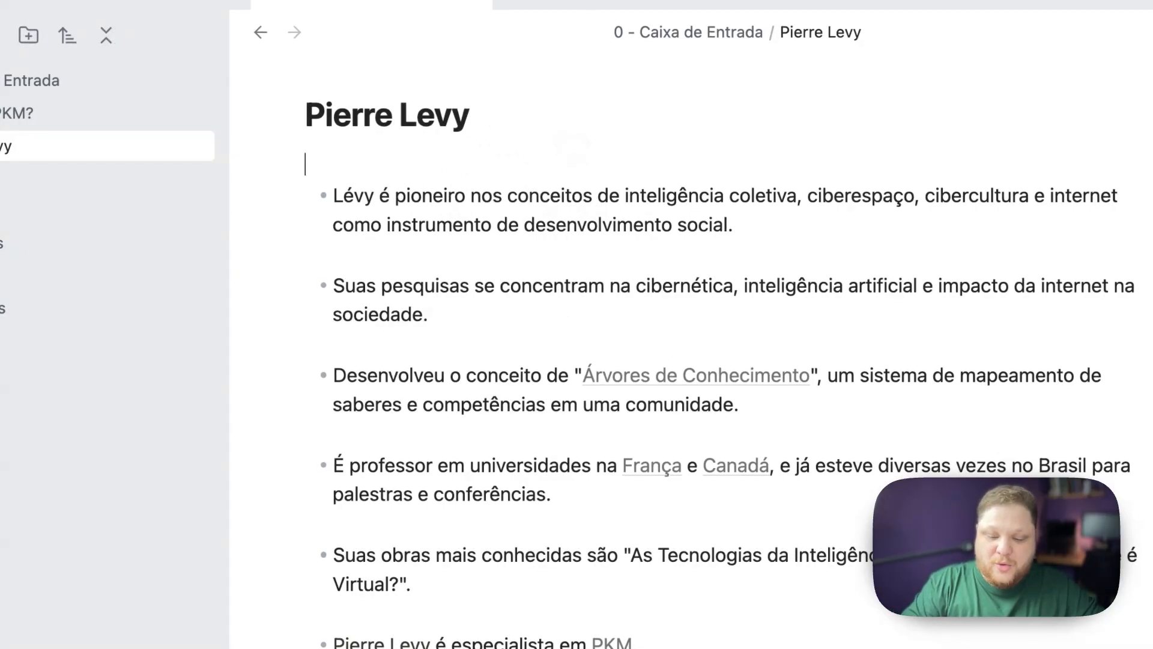
pyautogui.write('---')
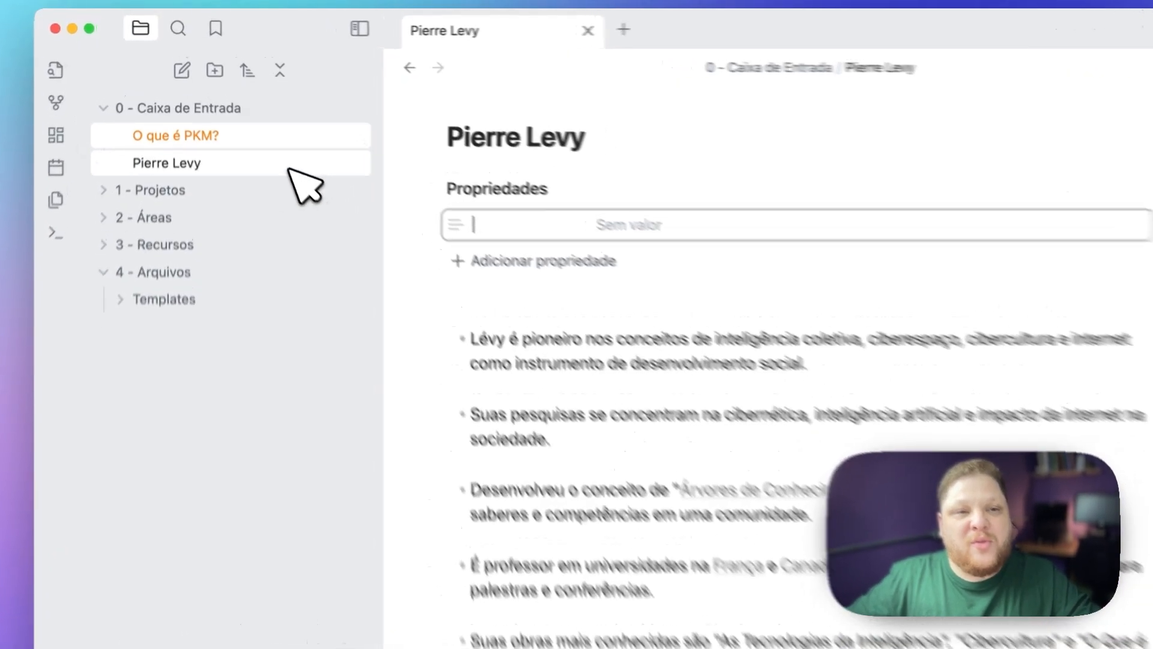
pyautogui.click(177, 121)
pyautogui.click(174, 198)
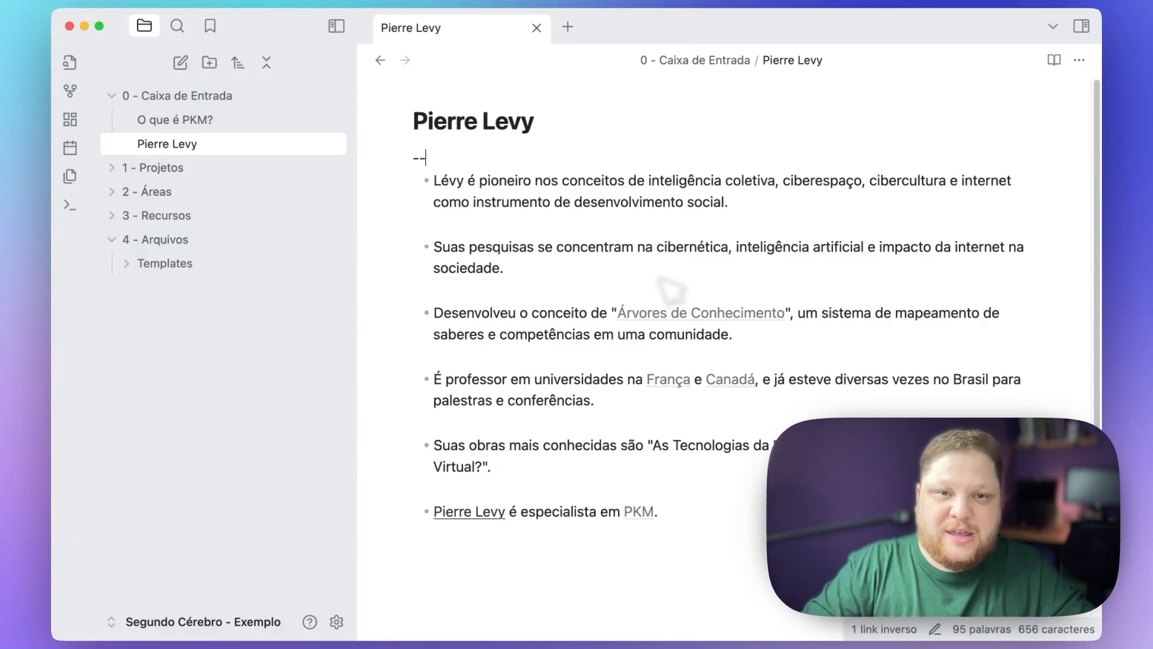
# Step: Add a properties block to the Pierre Levy note with a Status property set to Finalizado
pyautogui.write('-')
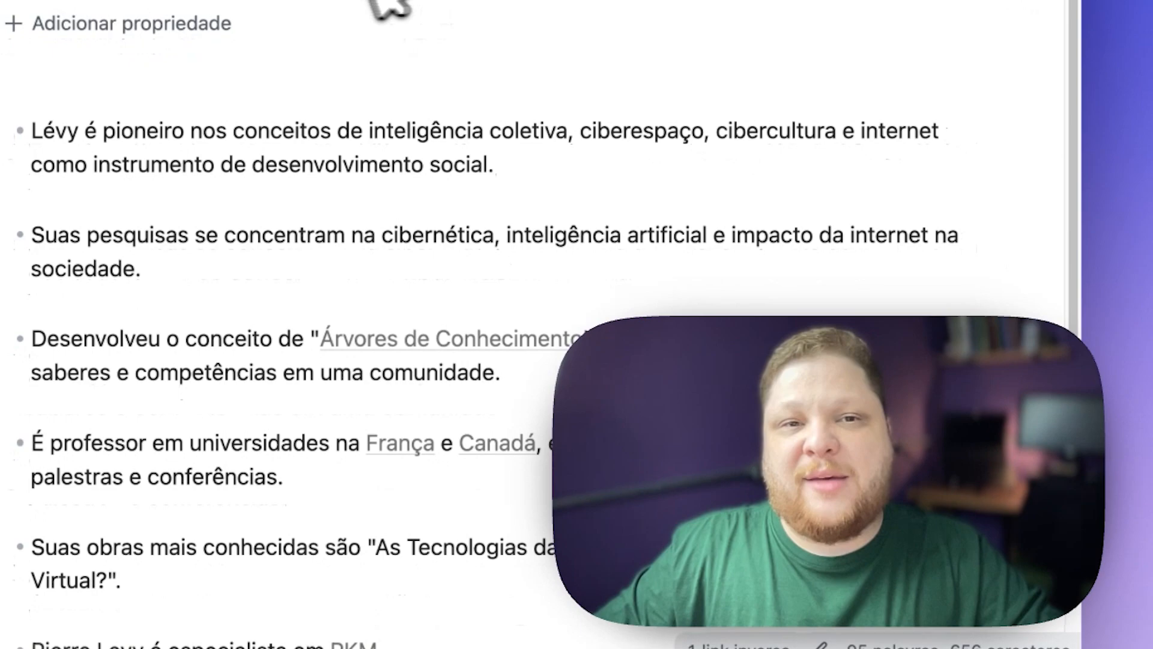
pyautogui.scroll(-5, 456, 126)
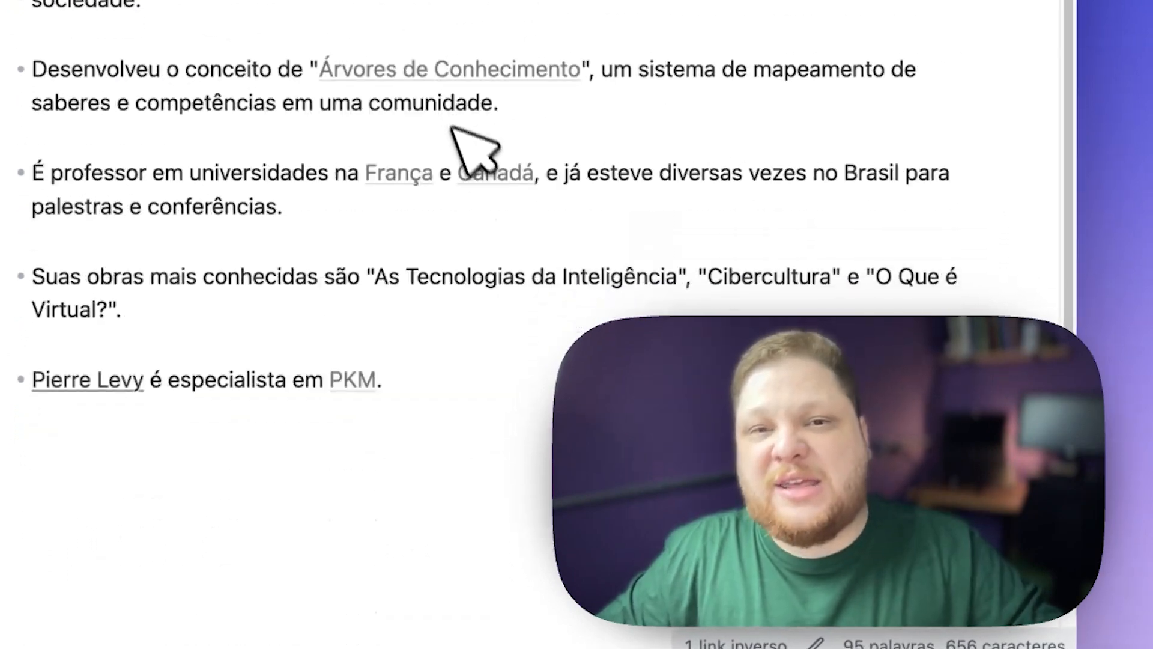
pyautogui.scroll(5, 370, 217)
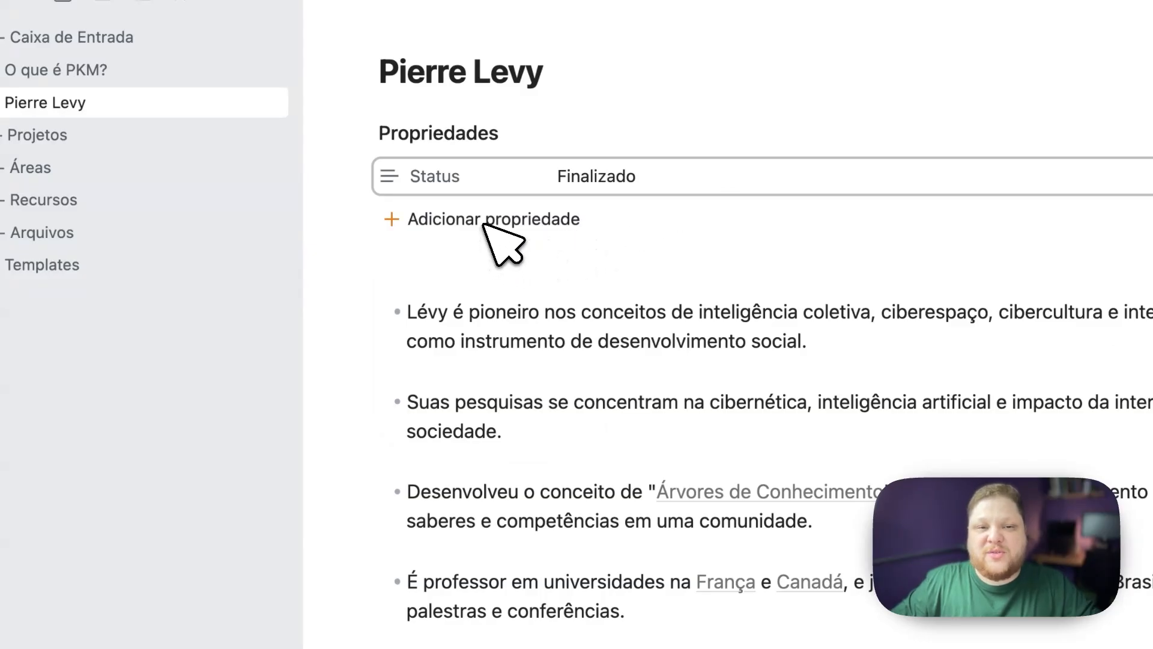
pyautogui.click(462, 221)
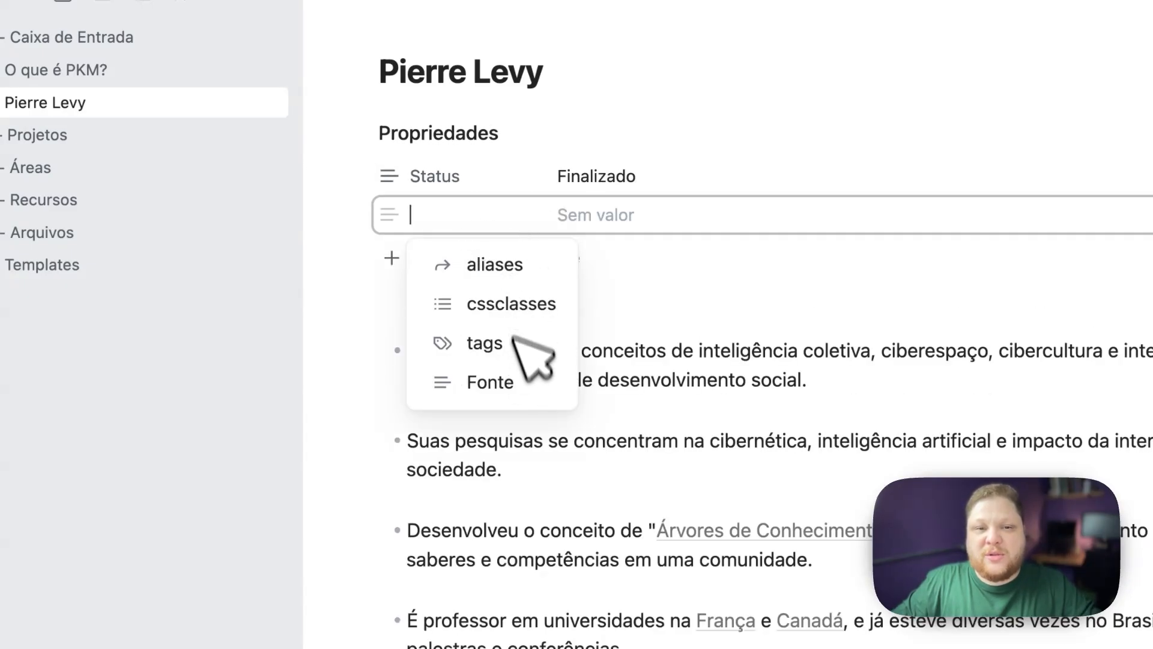
pyautogui.press('Escape')
pyautogui.press('BackSpace')
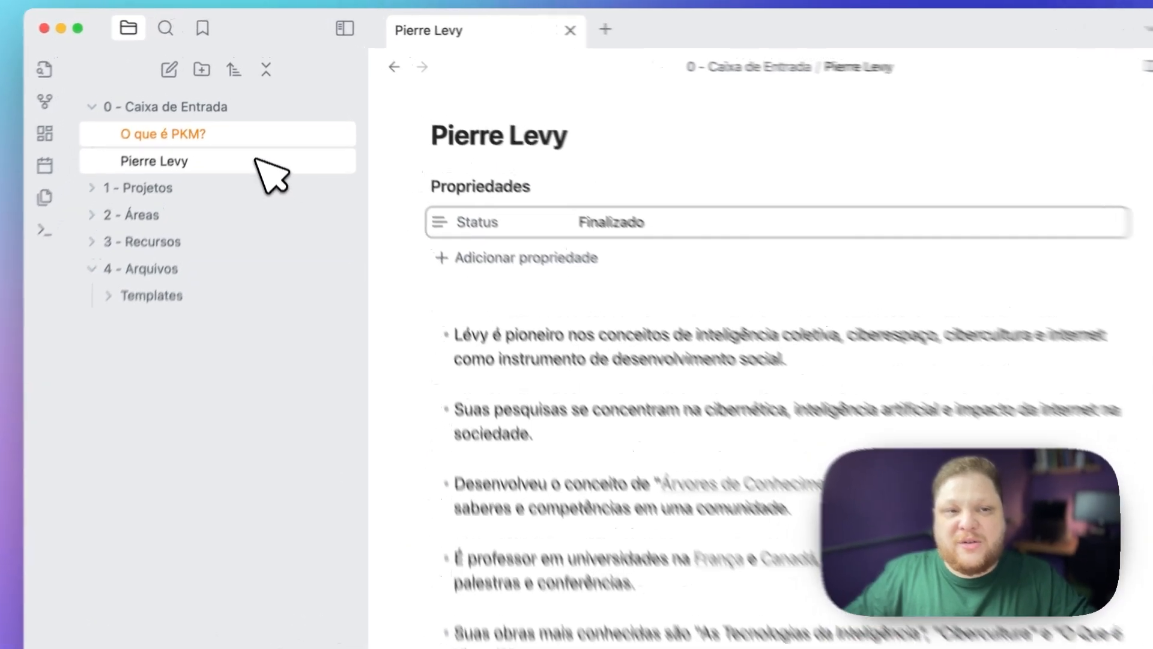
# Step: Add a properties block to the note "O que é PKM?" with the Status property set to Em Aberto
pyautogui.click(191, 135)
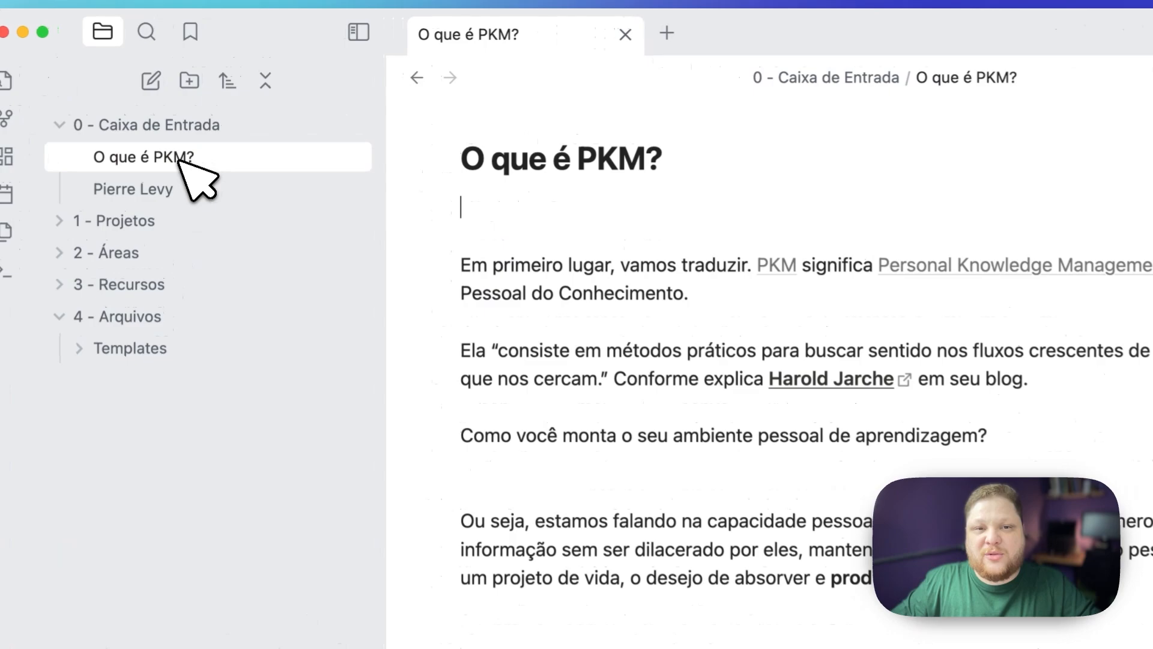
pyautogui.write('---')
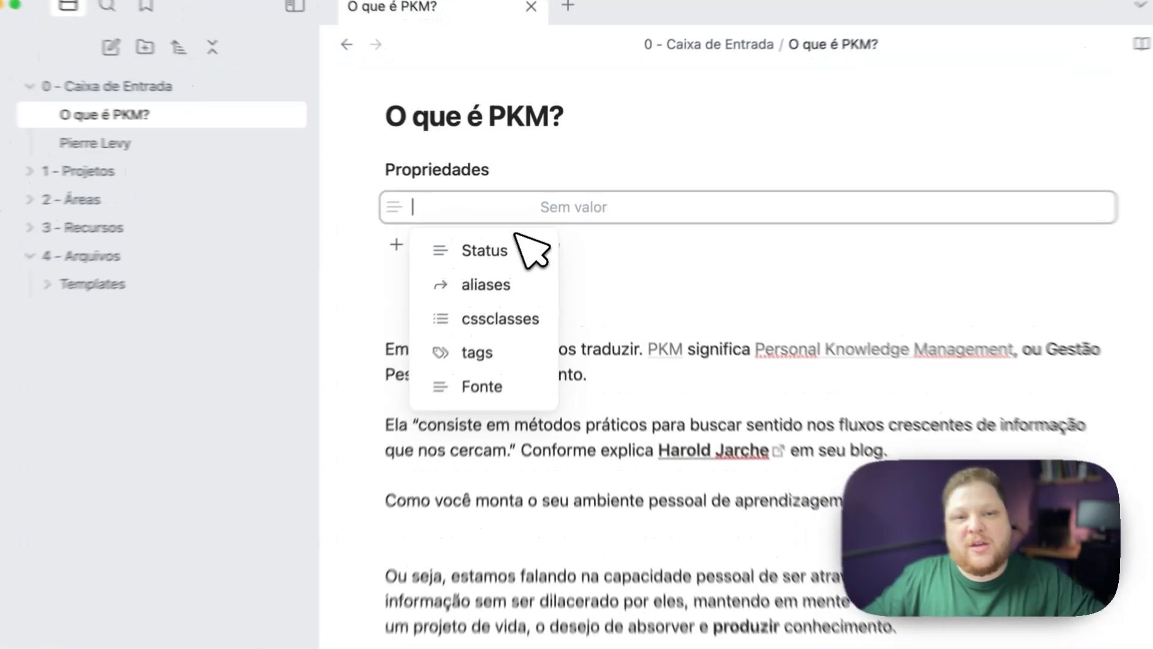
pyautogui.click(511, 235)
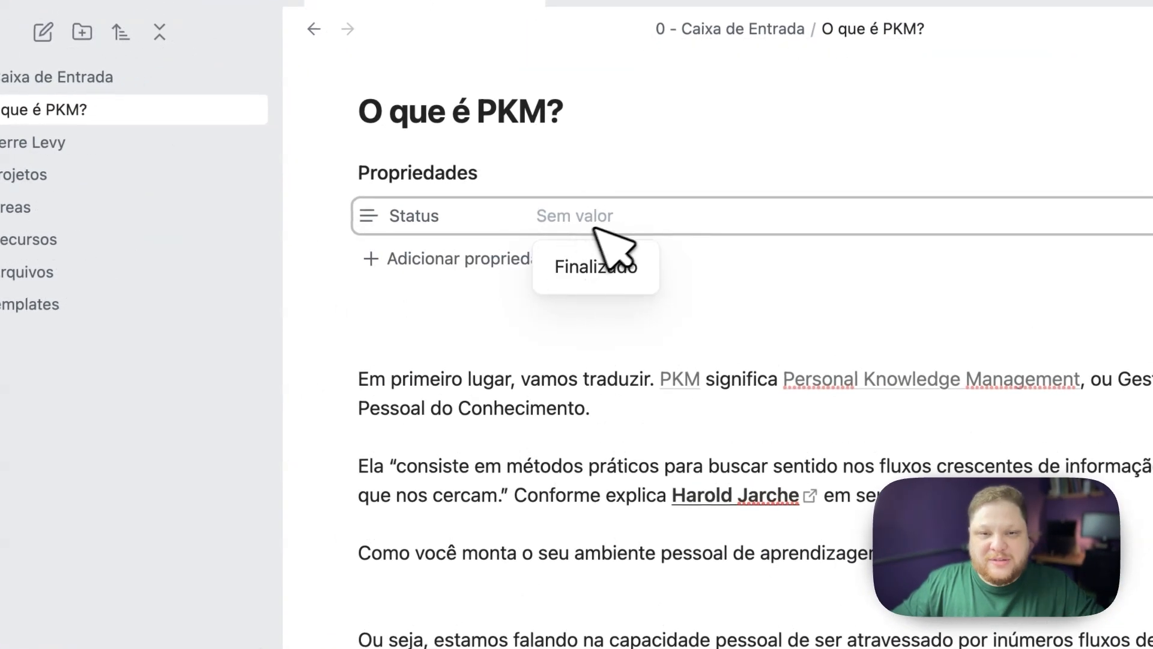
pyautogui.write('Em Aberto')
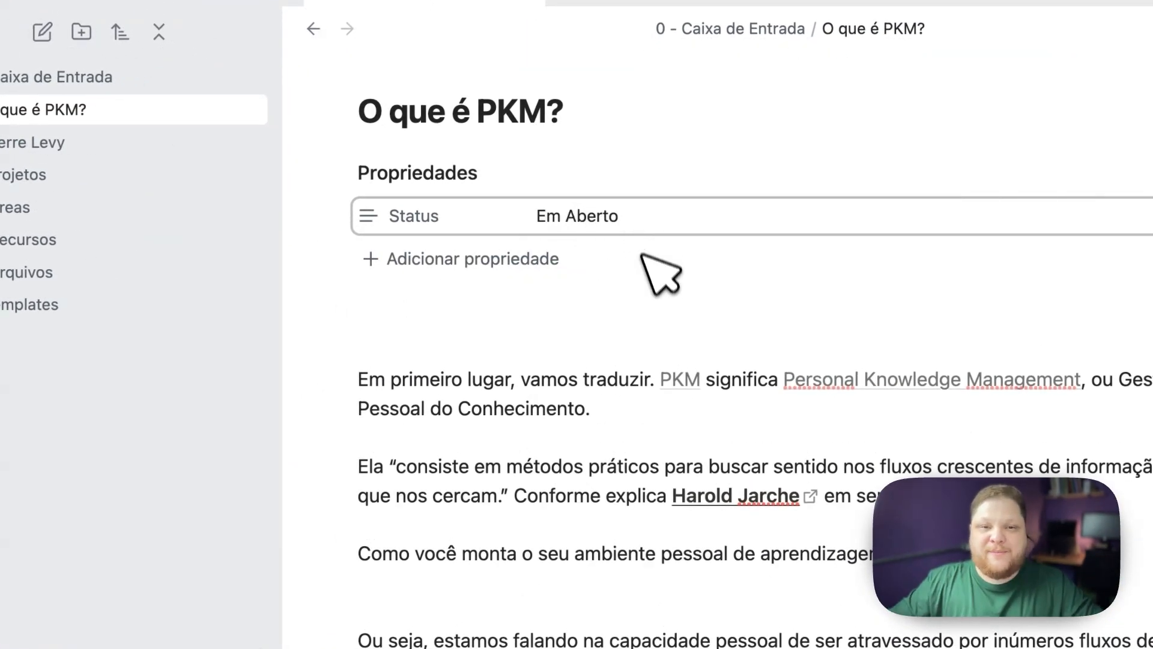
pyautogui.click(620, 292)
pyautogui.click(688, 215)
pyautogui.click(729, 265)
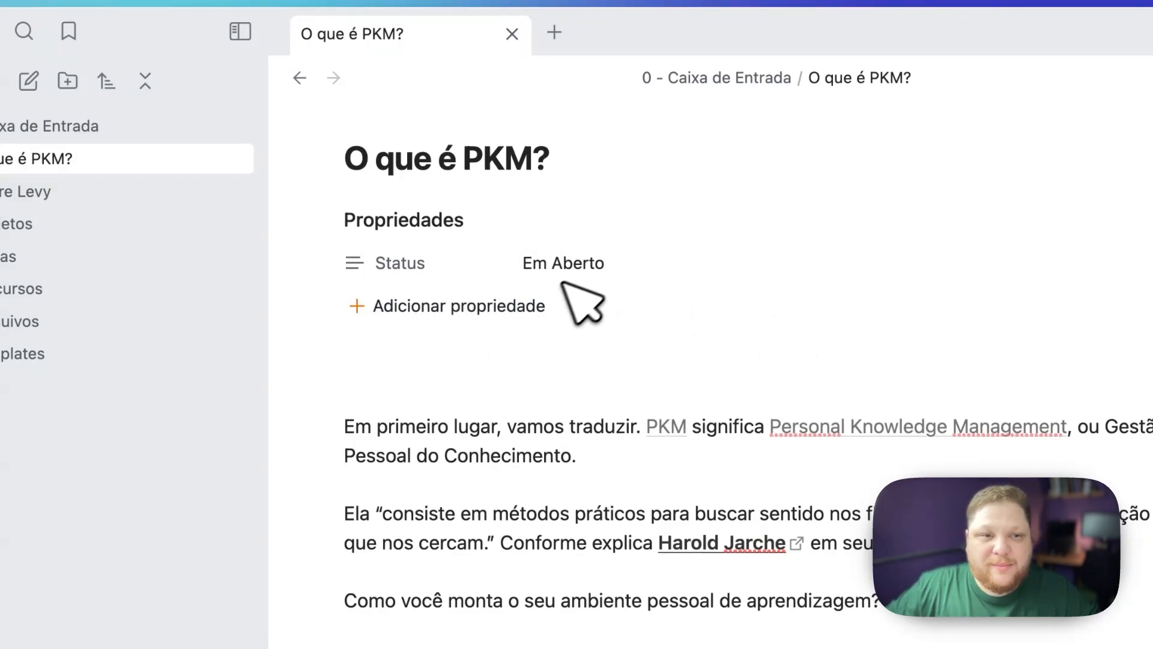
# Step: Reopen the Pierre Levy note to compare its Status property with the one in "O que é PKM?"
pyautogui.scroll(-1, 562, 282)
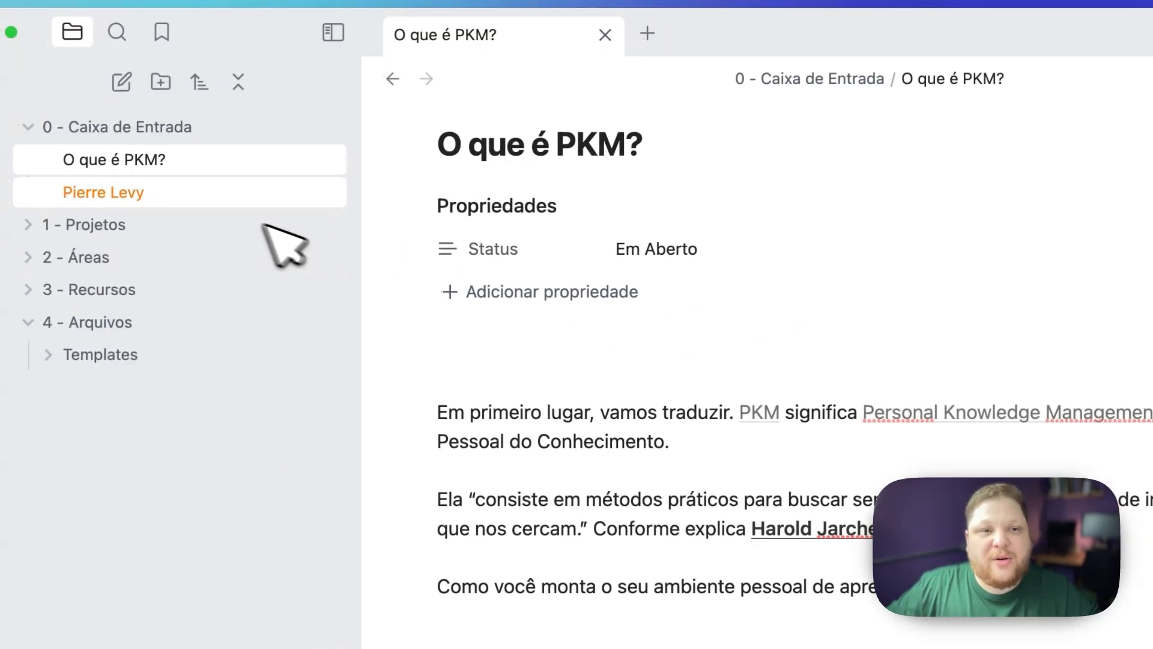
pyautogui.click(228, 191)
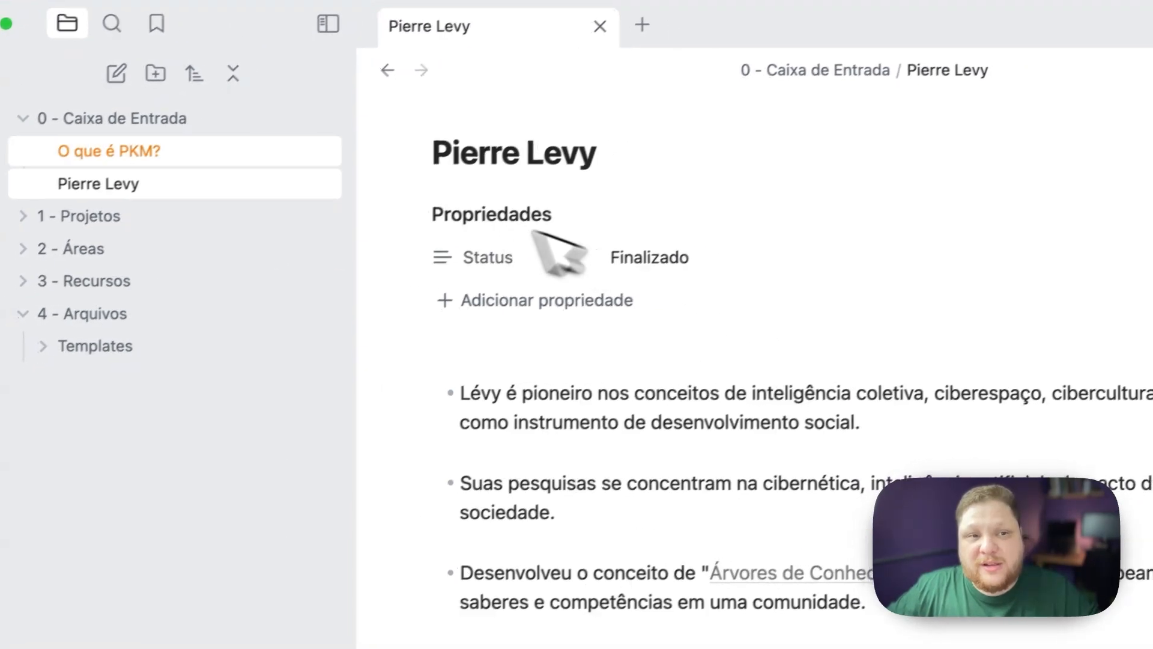
# Step: Create a new note in the "0 - Caixa de Entrada" folder and title it "Sem Processar"
pyautogui.click(230, 157)
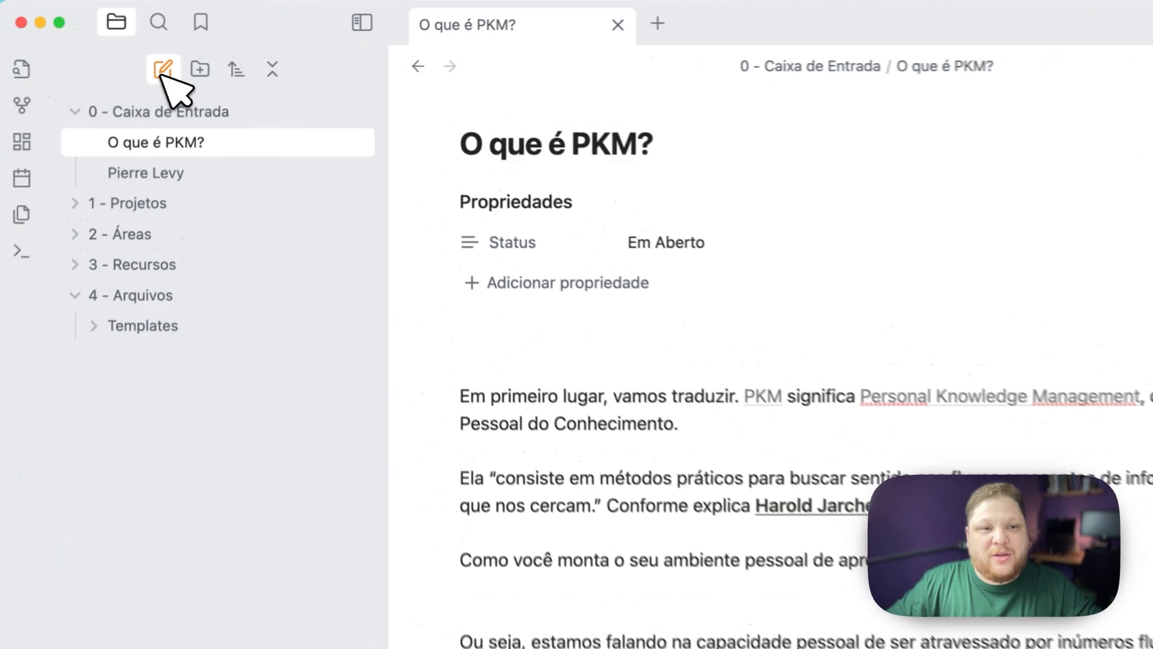
pyautogui.click(180, 64)
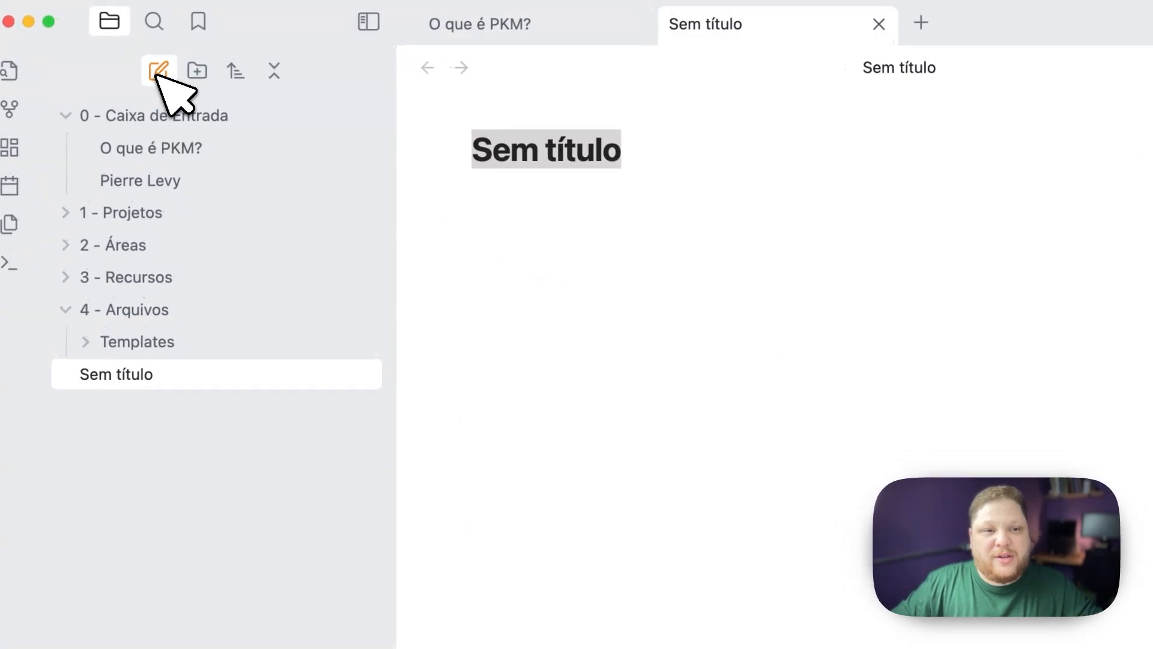
pyautogui.moveTo(174, 287); pyautogui.dragTo(206, 150)
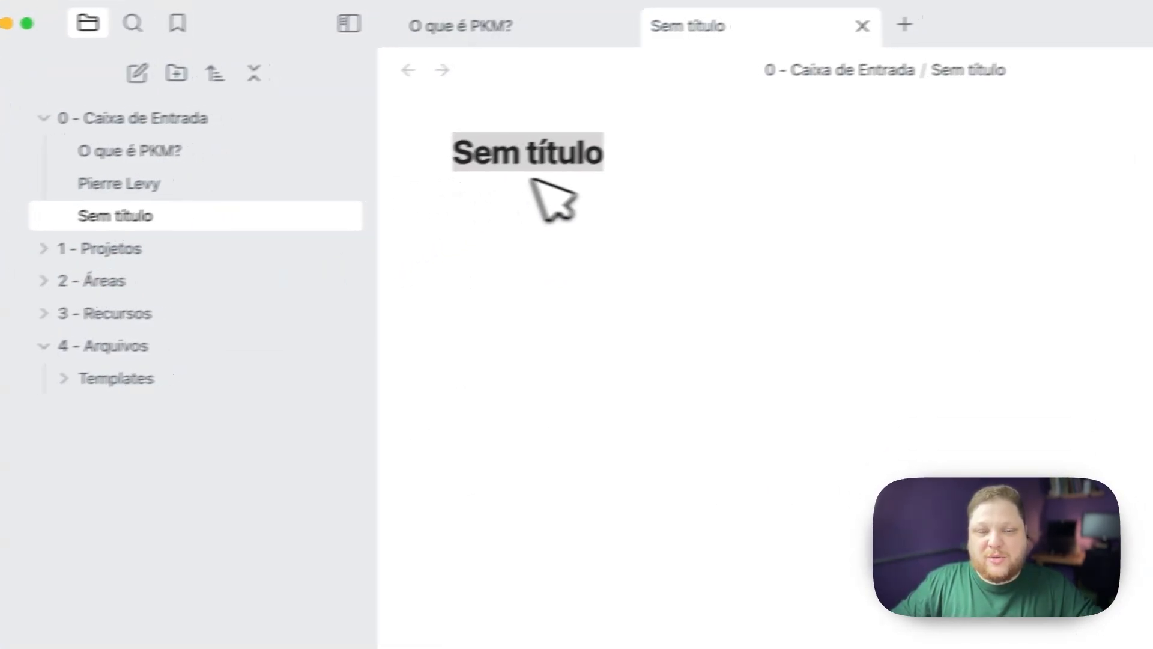
pyautogui.write('S')
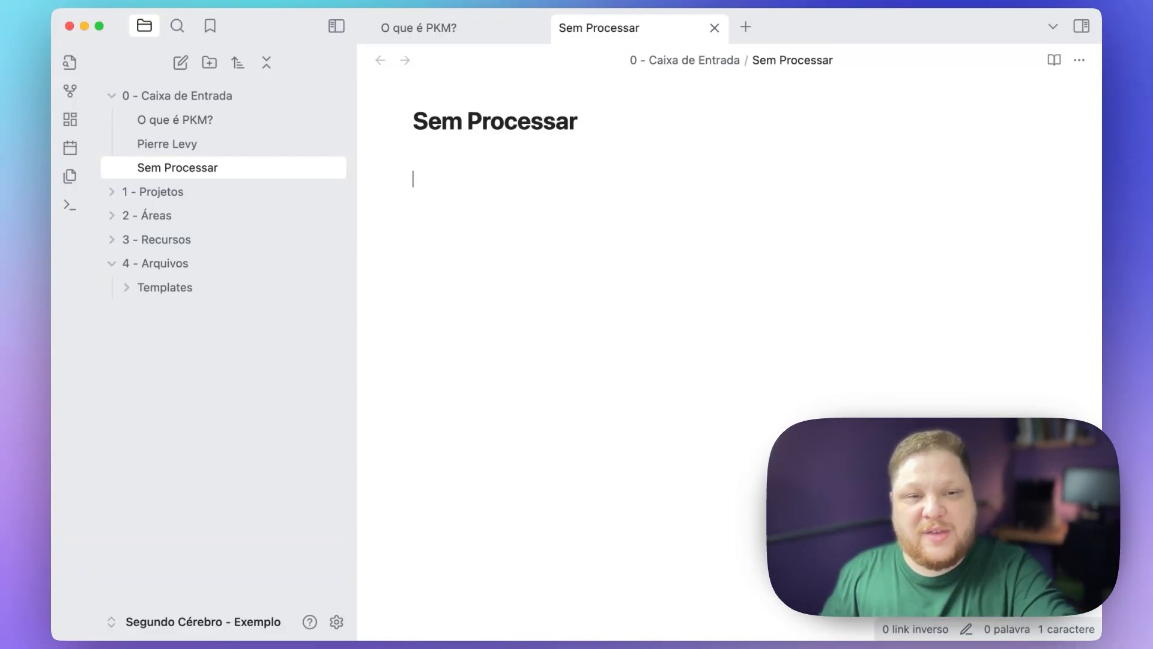
# Step: Add a dataview code block containing a plain list query to the Sem Processar note
pyautogui.write('```dataview')
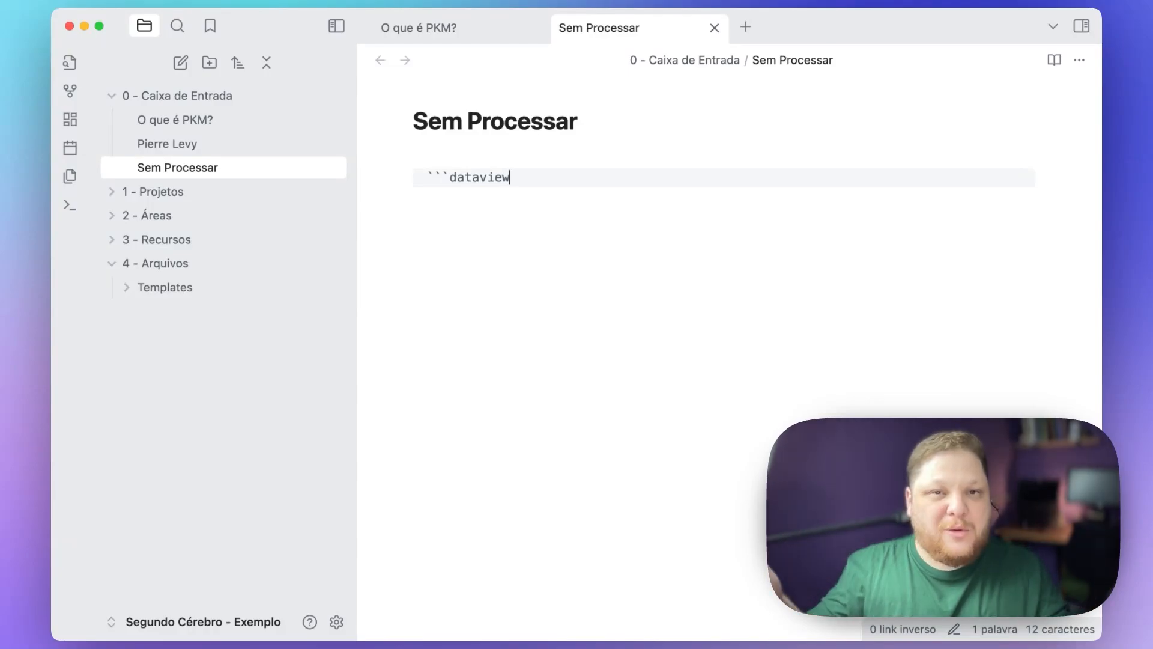
pyautogui.press('Return')
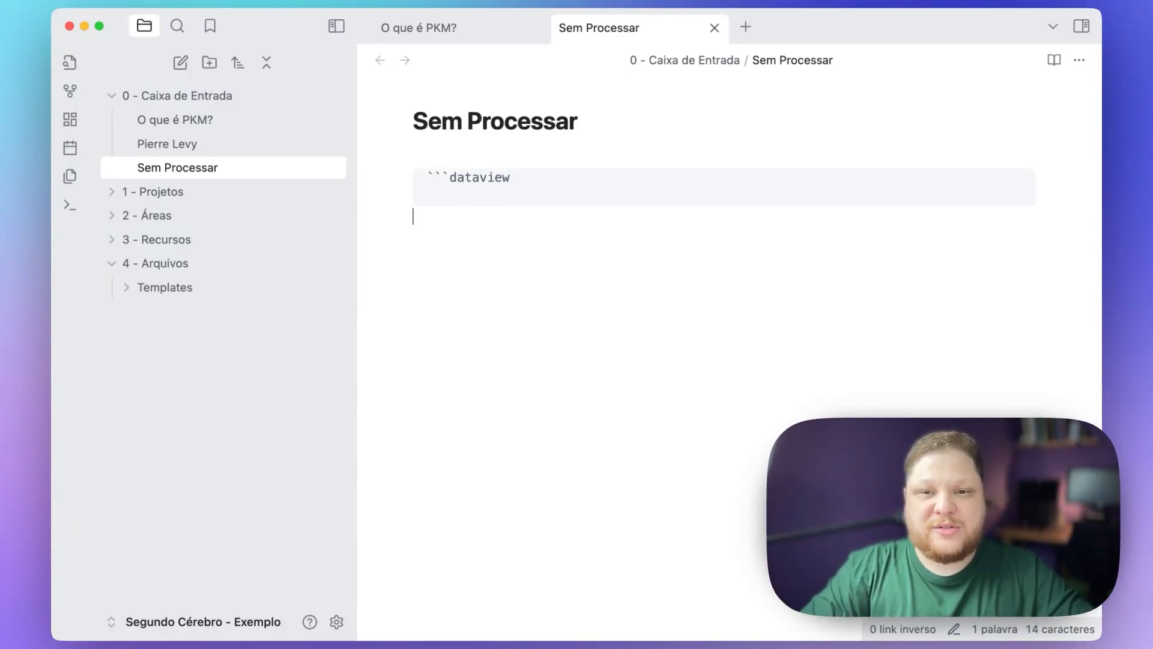
pyautogui.write('list')
pyautogui.hotkey('shift', 'Return')
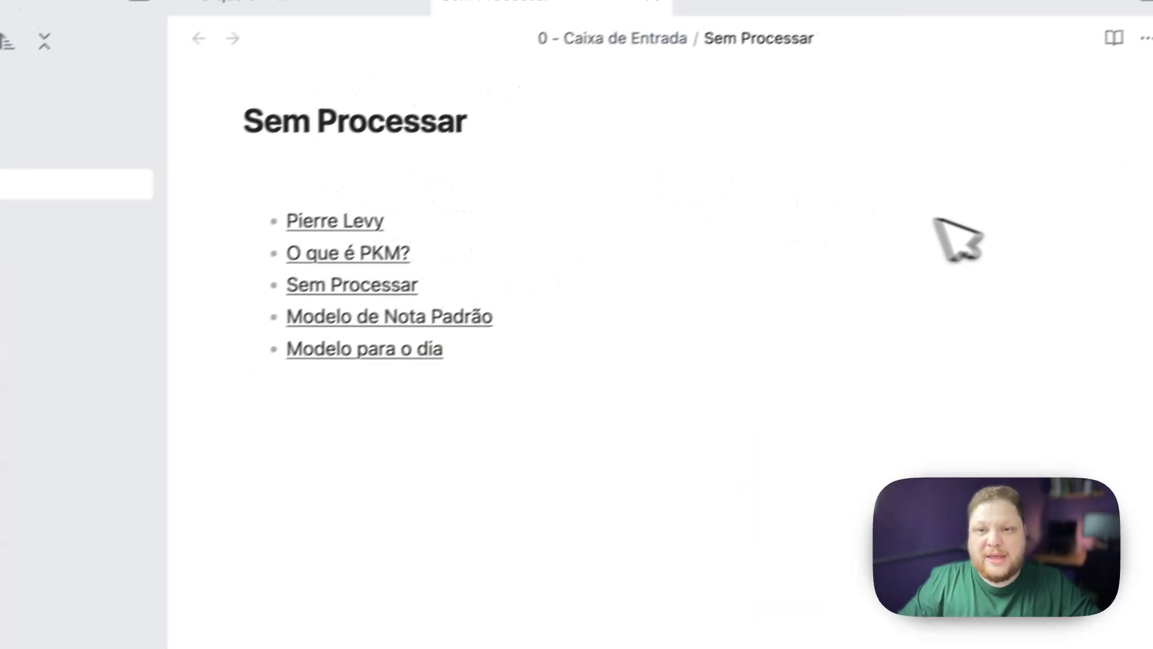
# Step: Check the list query's source, then preview the notes linked in its rendered list
pyautogui.click(1138, 162)
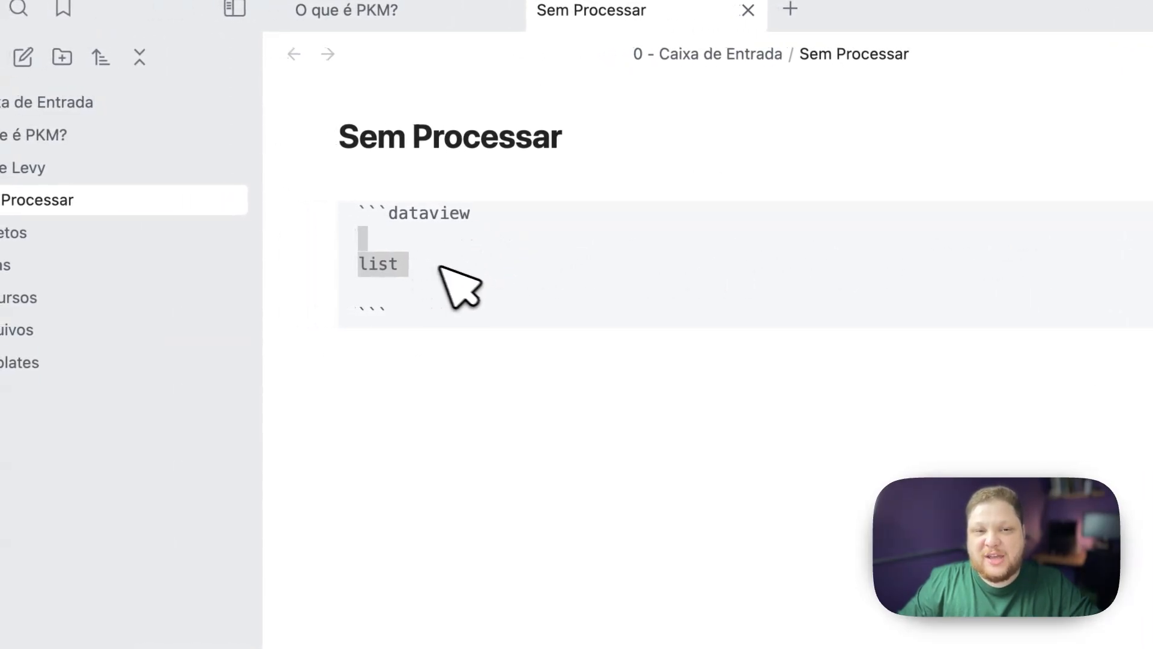
pyautogui.click(935, 178)
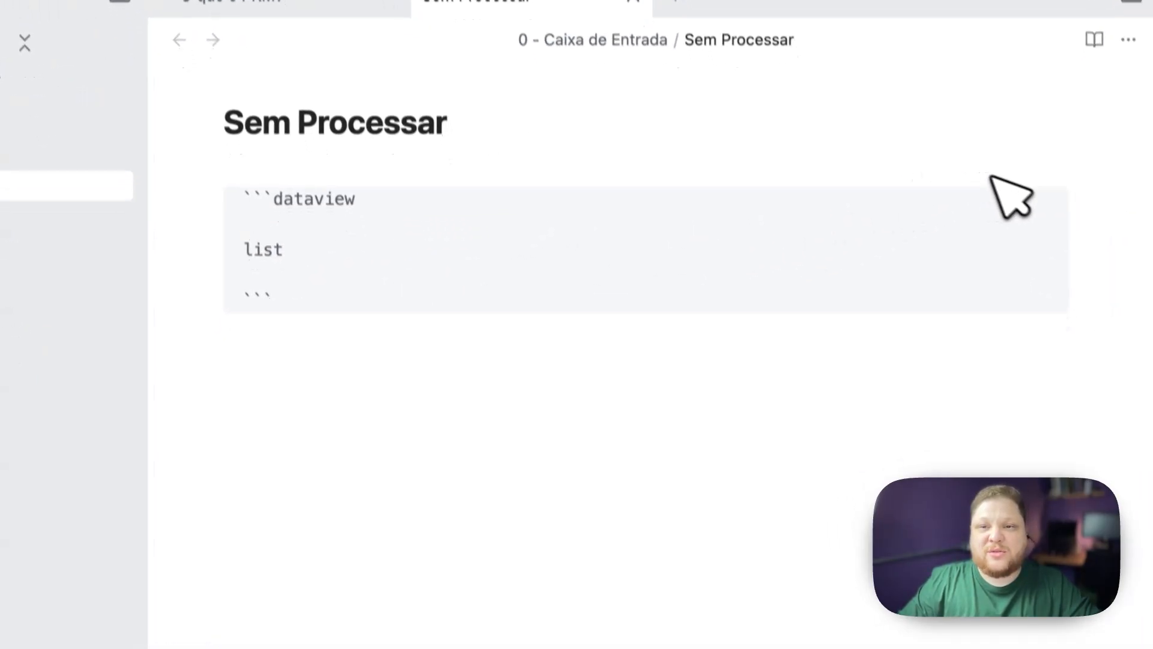
pyautogui.click(608, 422)
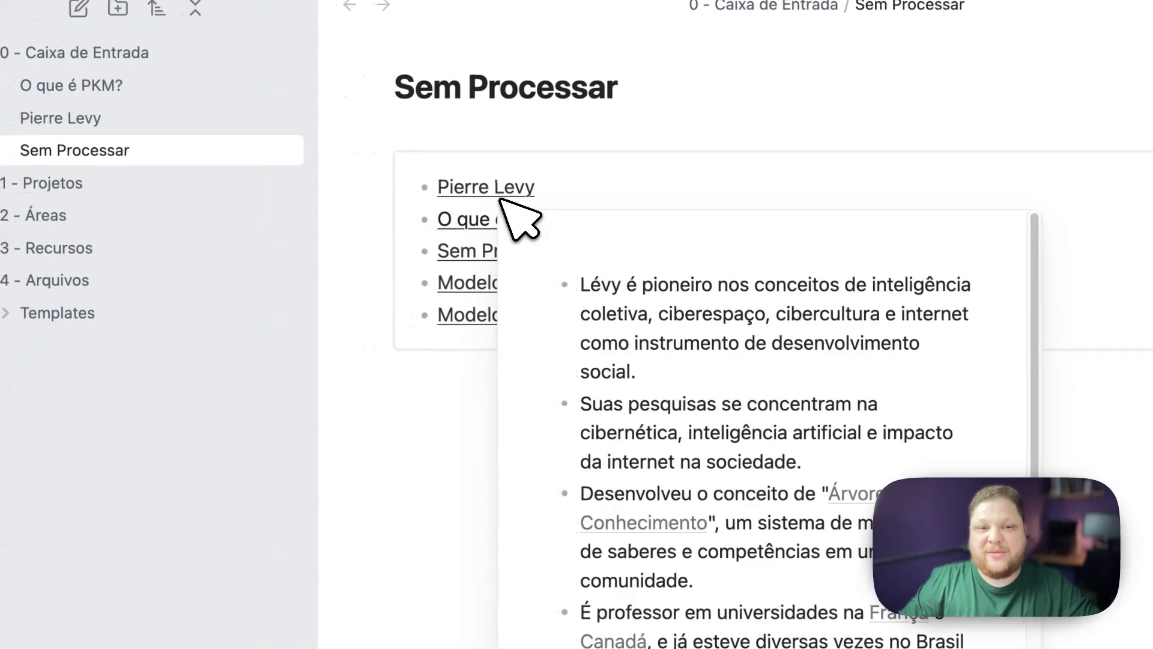
pyautogui.moveTo(310, 227)
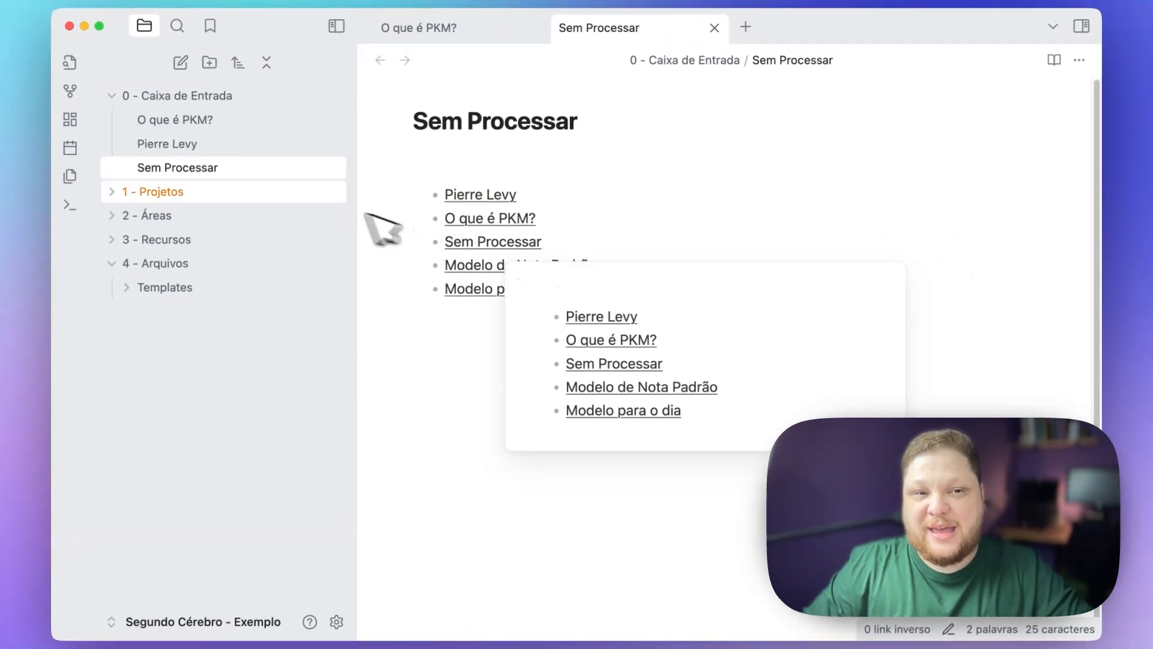
pyautogui.moveTo(545, 260)
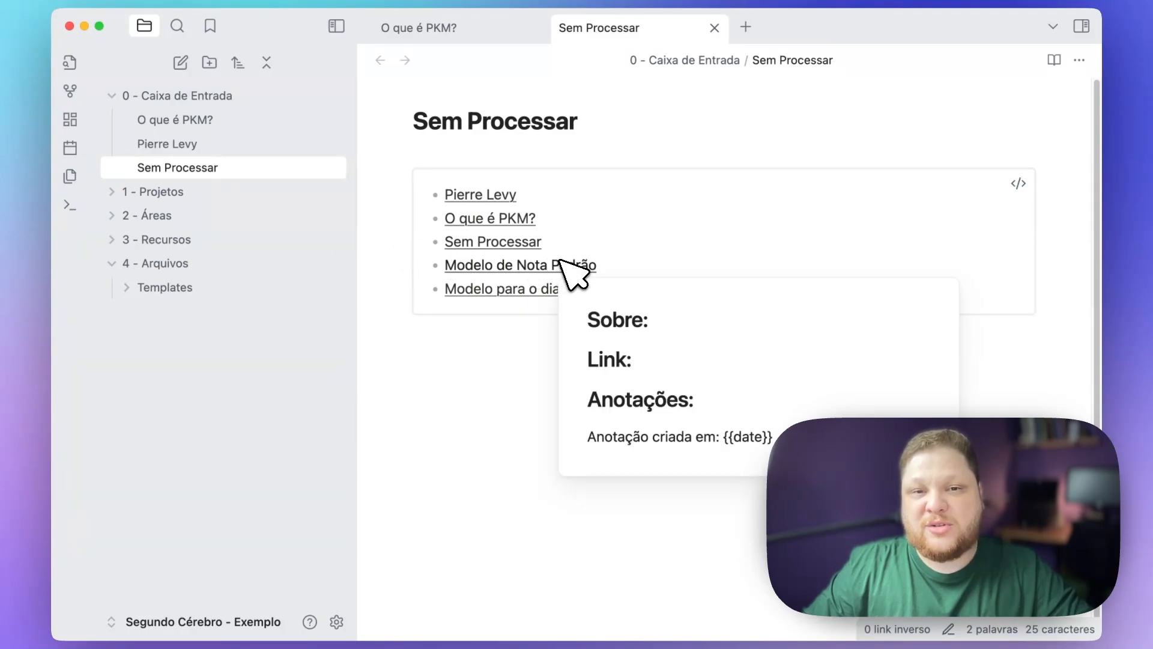
pyautogui.moveTo(506, 287)
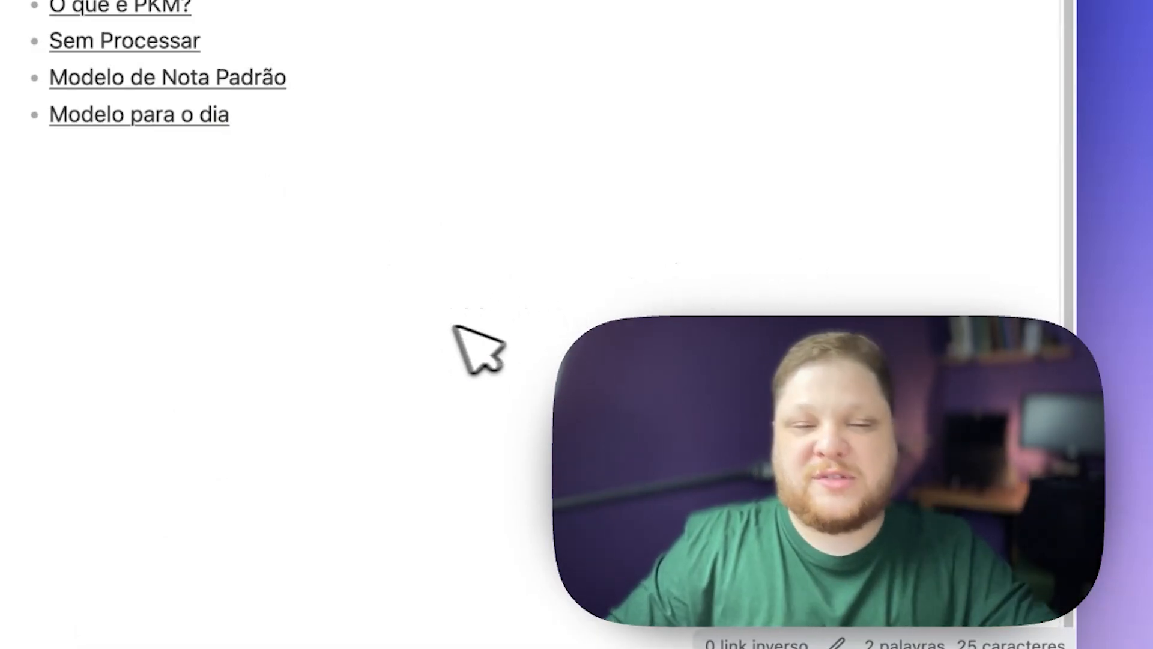
pyautogui.moveTo(76, 7)
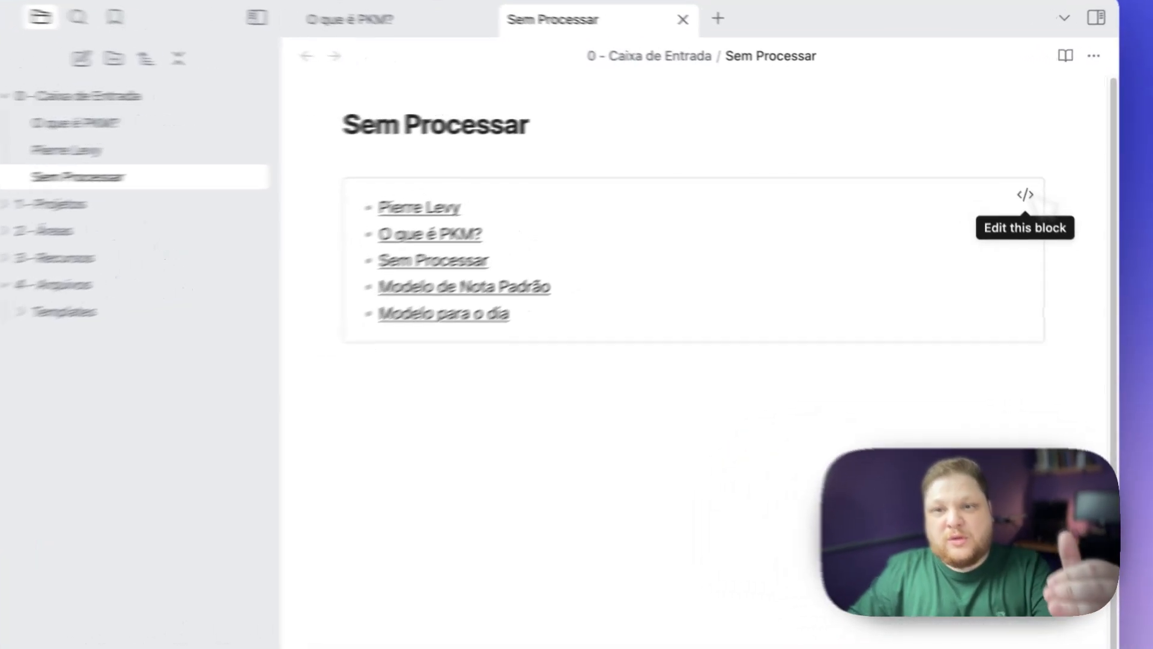
# Step: Limit the list query to the inbox folder by extending it to list from "0 - Caixa de Entrada"
pyautogui.click(1019, 184)
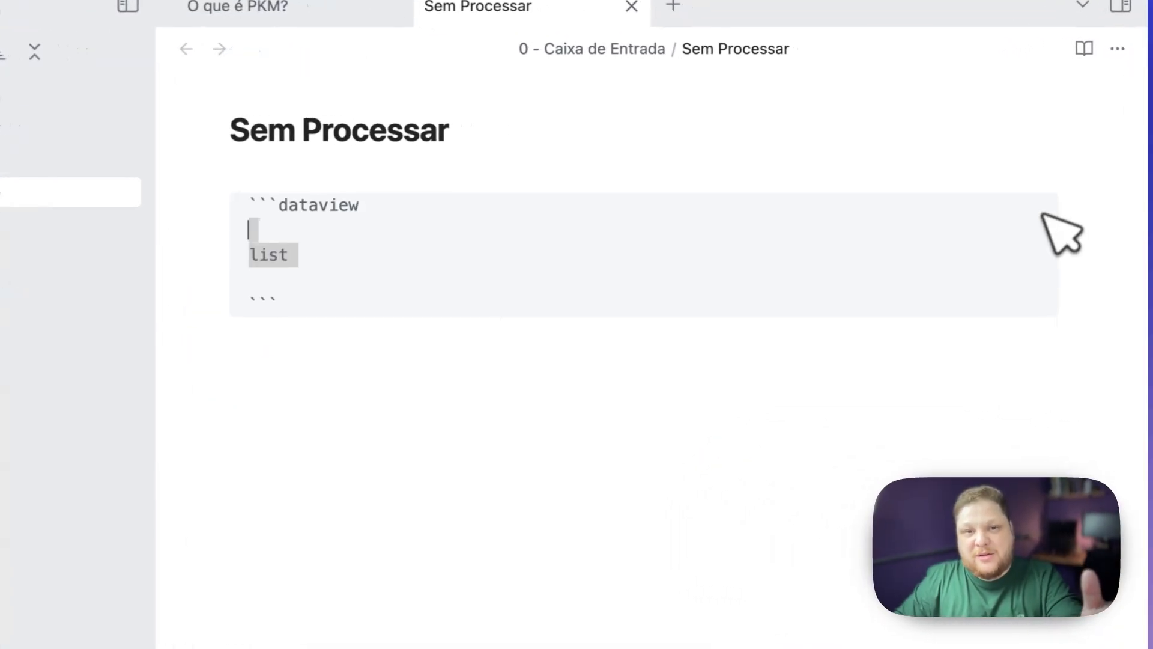
pyautogui.click(627, 223)
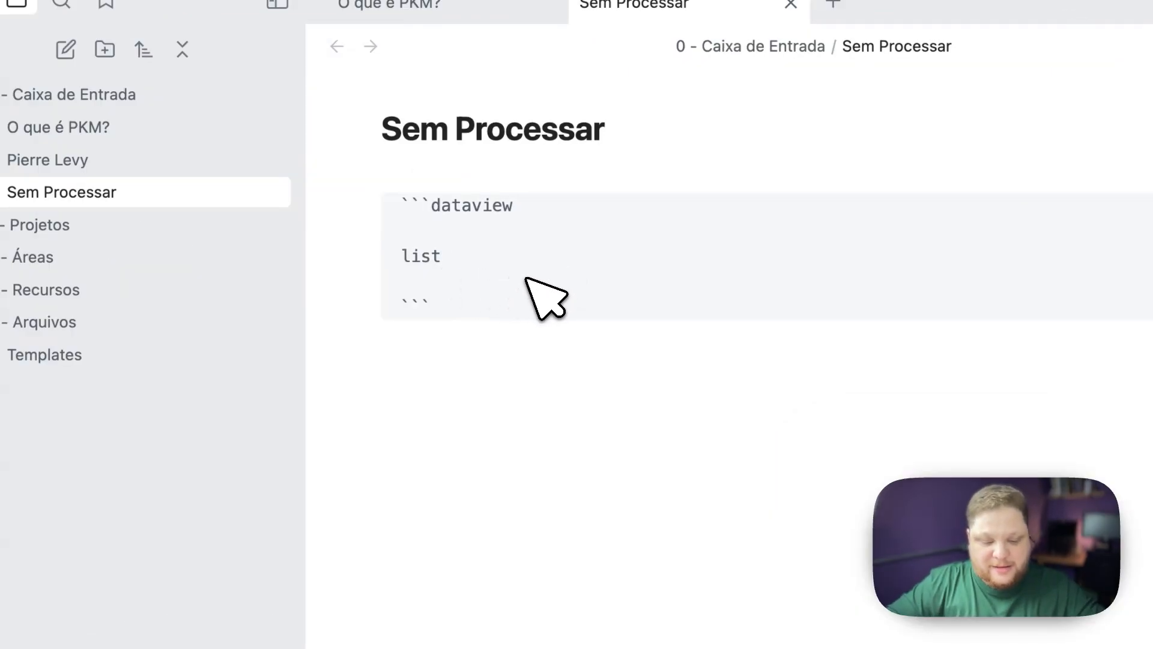
pyautogui.write('from')
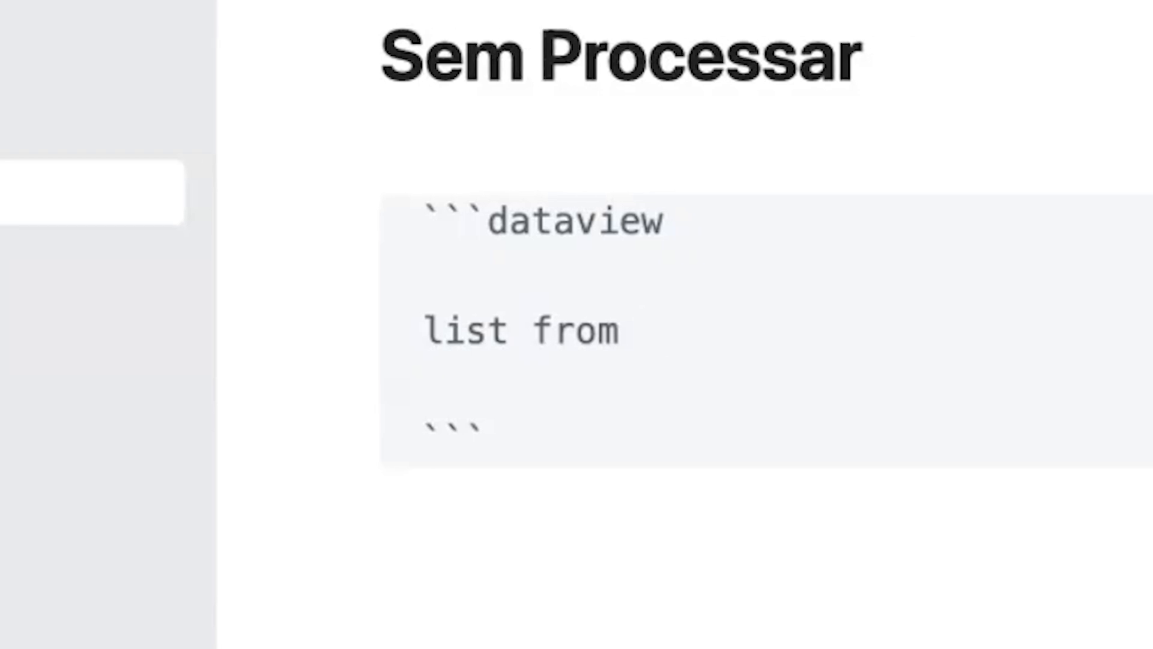
pyautogui.write('"')
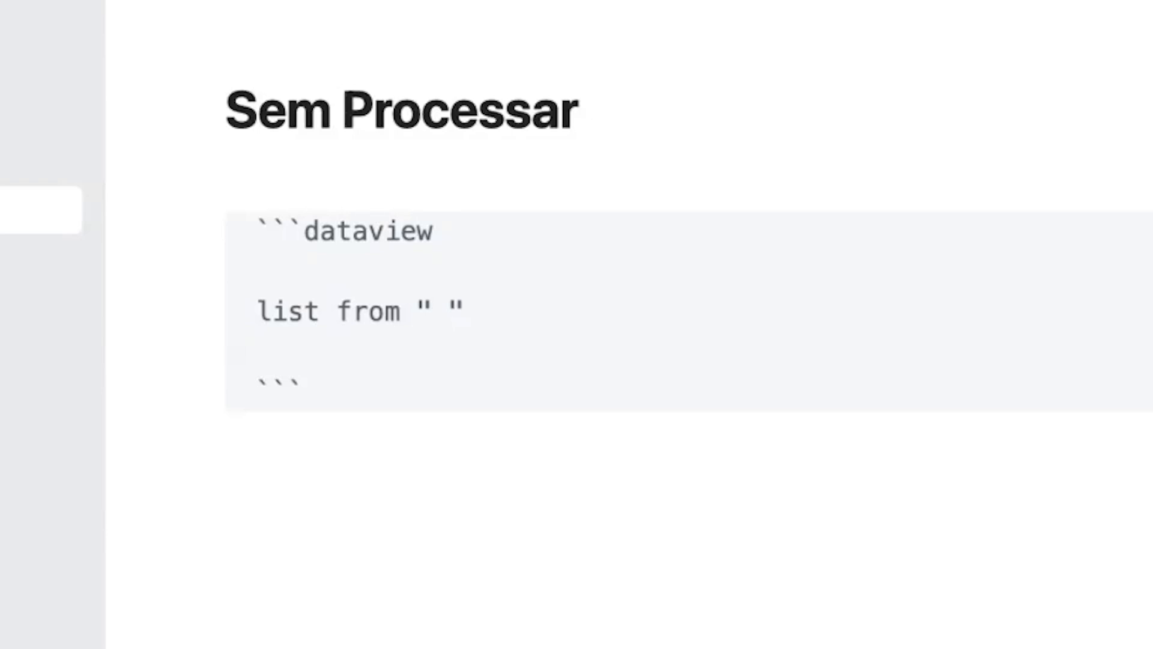
pyautogui.write('0 Sem Proc')
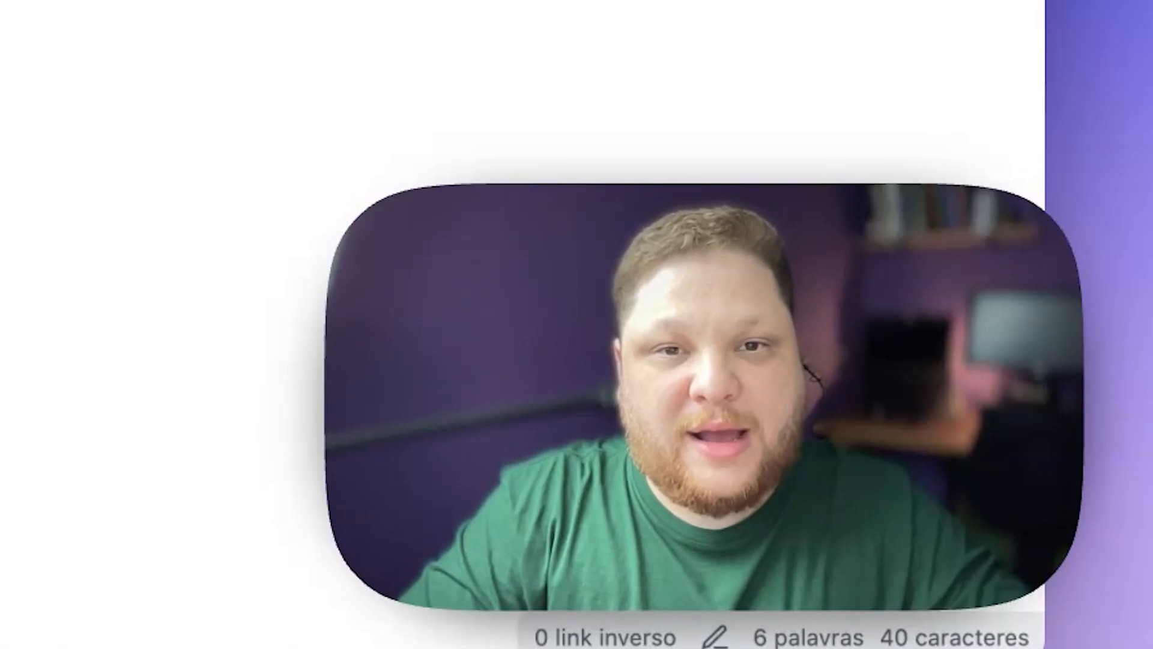
pyautogui.write(' de Entrada')
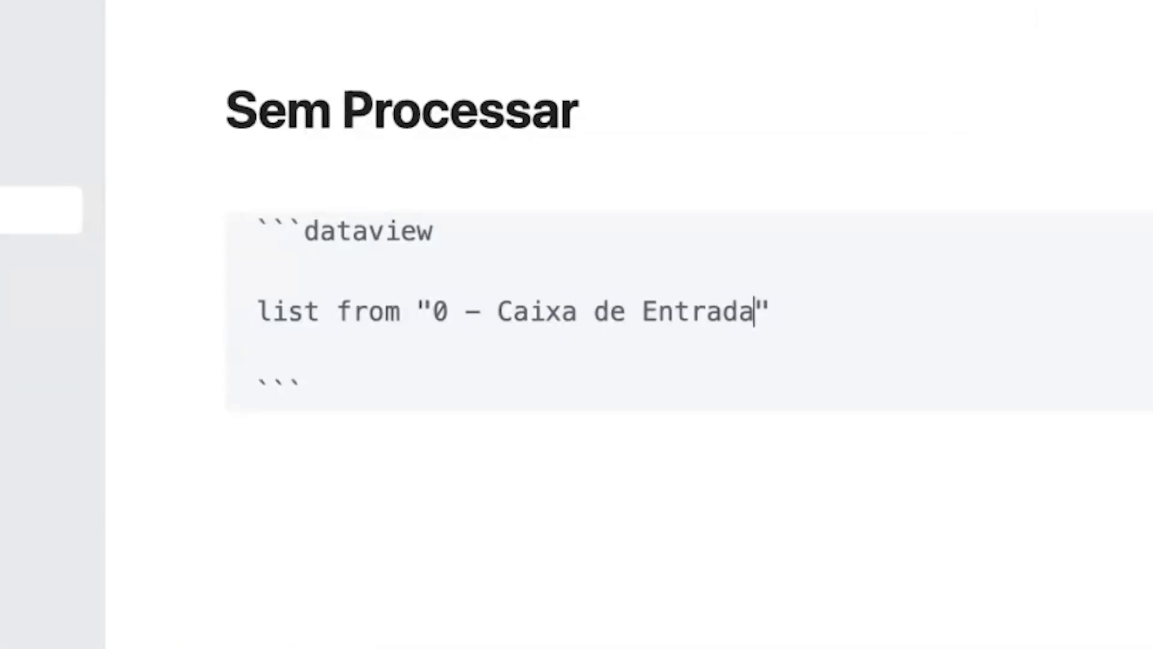
pyautogui.click(670, 598)
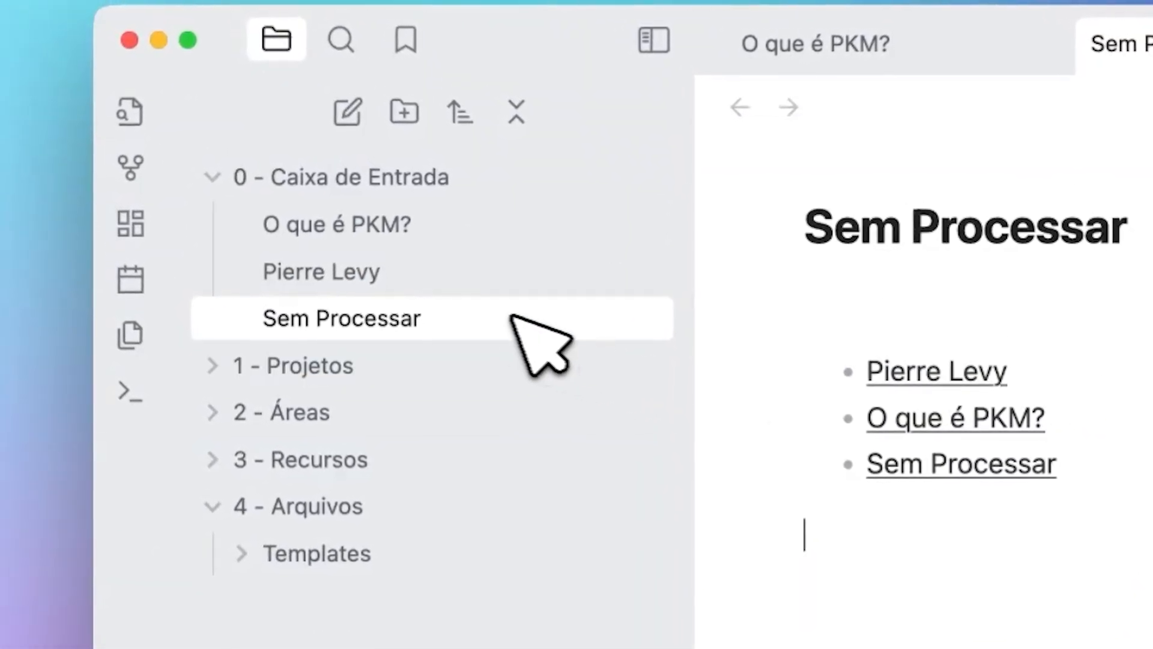
# Step: Move the Sem Processar note into the "4 - Arquivos" folder
pyautogui.moveTo(408, 310); pyautogui.dragTo(364, 498)
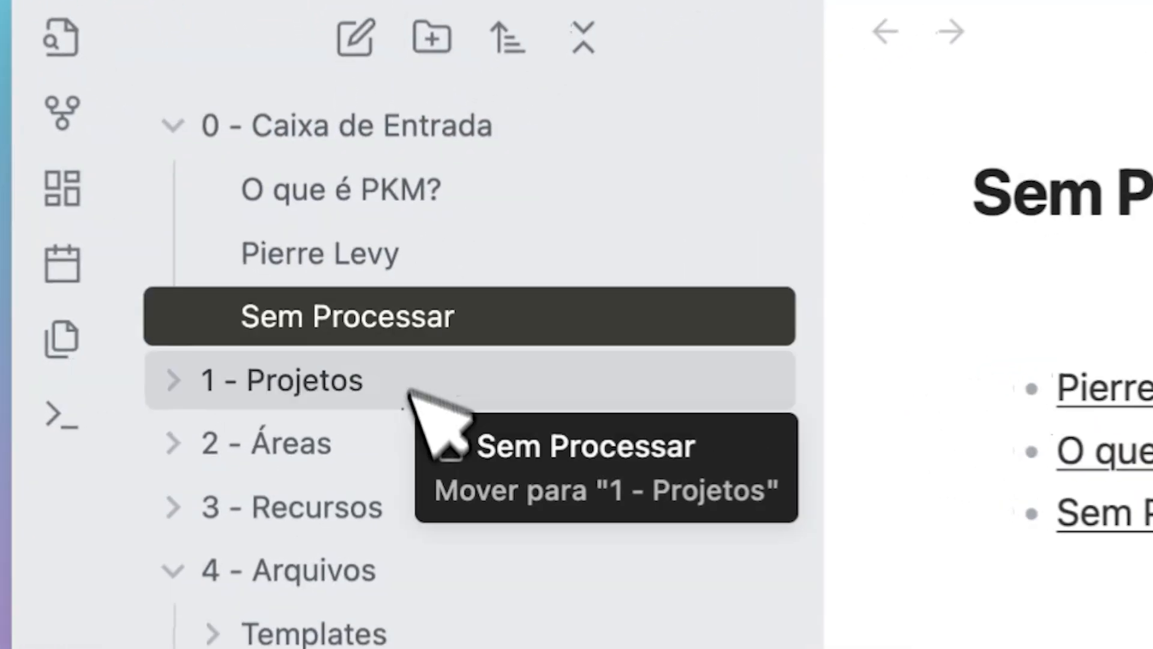
pyautogui.moveTo(188, 280); pyautogui.dragTo(193, 289)
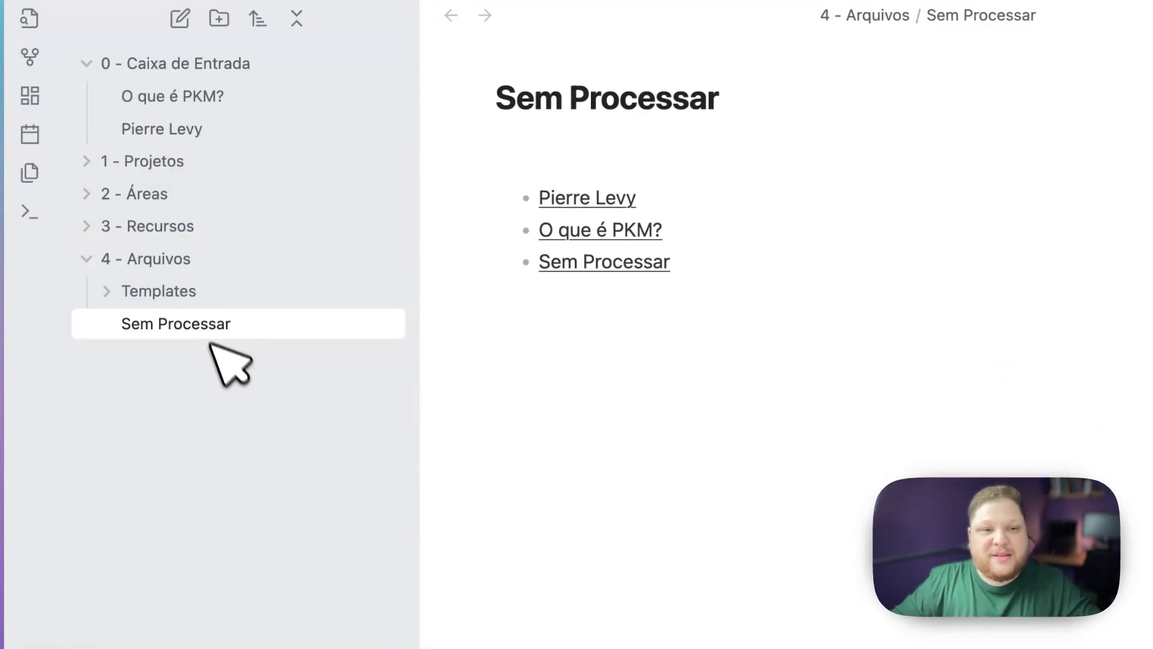
pyautogui.click(181, 269)
pyautogui.click(173, 270)
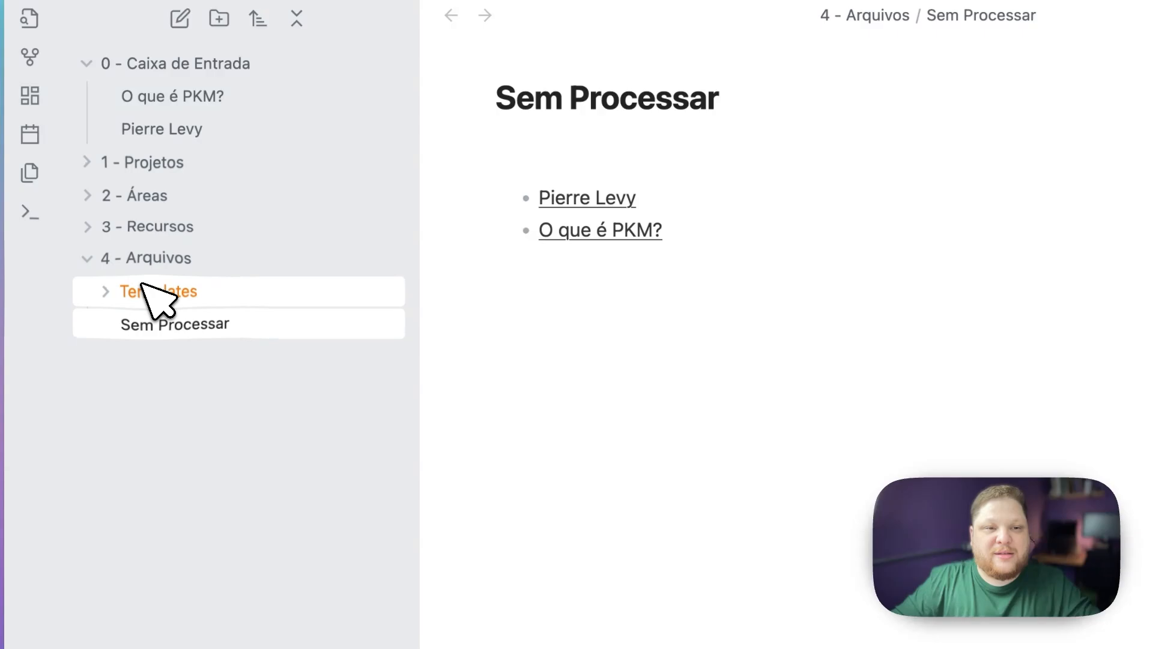
pyautogui.click(153, 291)
pyautogui.click(111, 293)
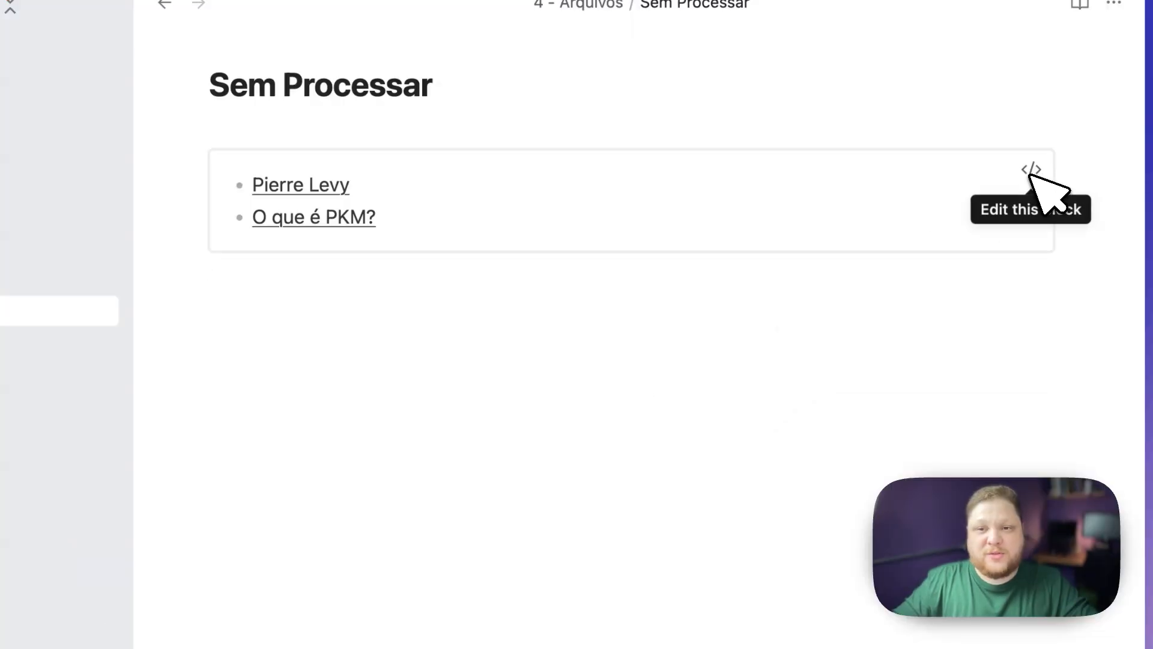
# Step: Add the line where Status = "Em Aberto" to the Dataview query in Sem Processar
pyautogui.click(1018, 183)
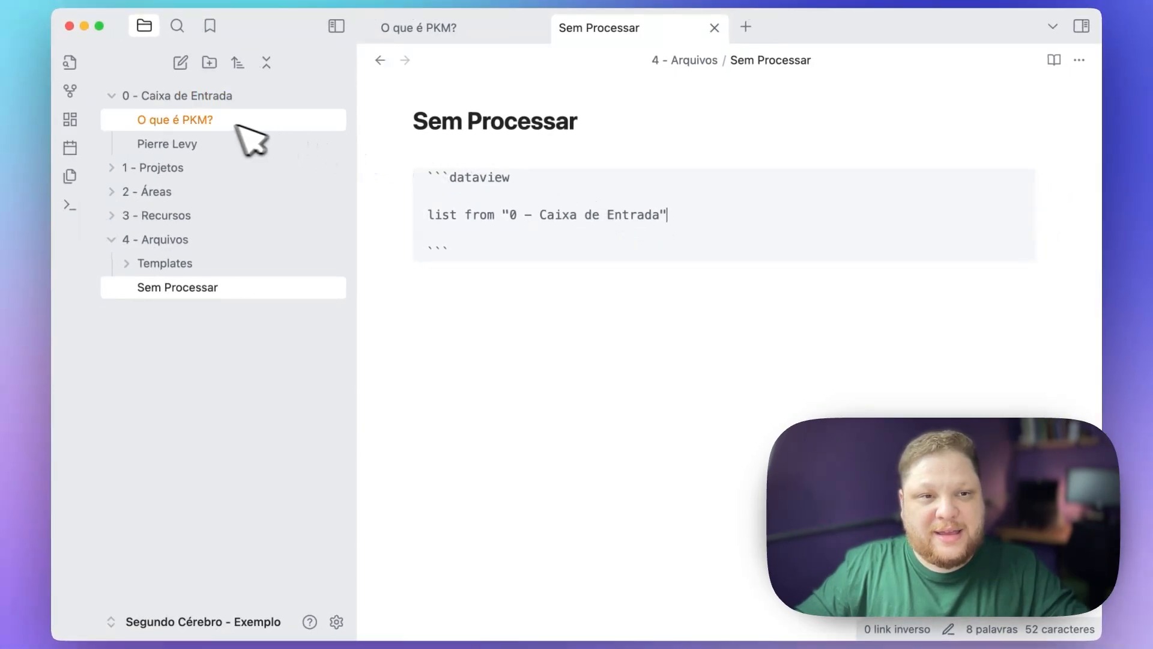
pyautogui.press('Return')
pyautogui.write('where Status')
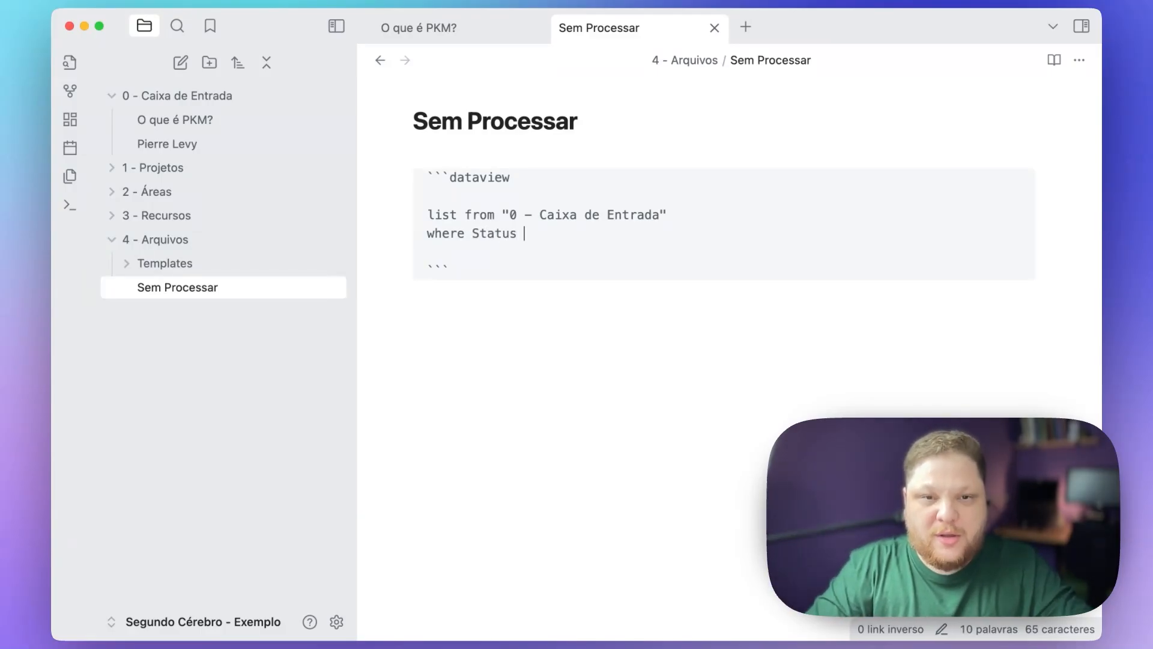
pyautogui.write('e')
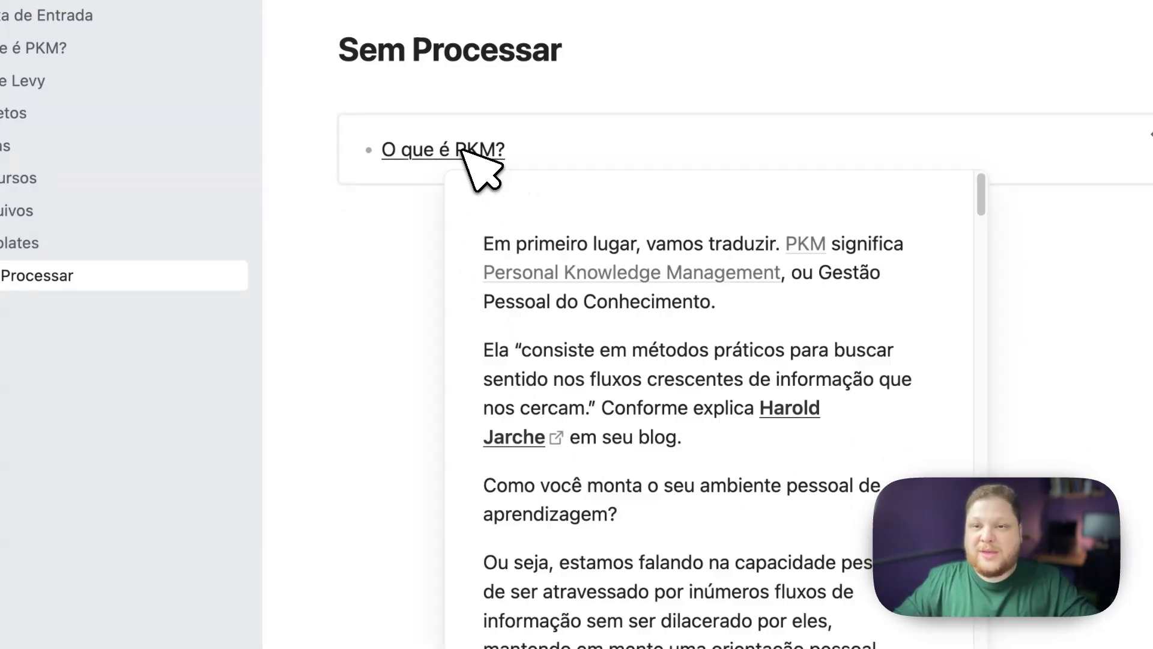
# Step: Review the folder source and Status condition in the Sem Processar query
pyautogui.click(1032, 227)
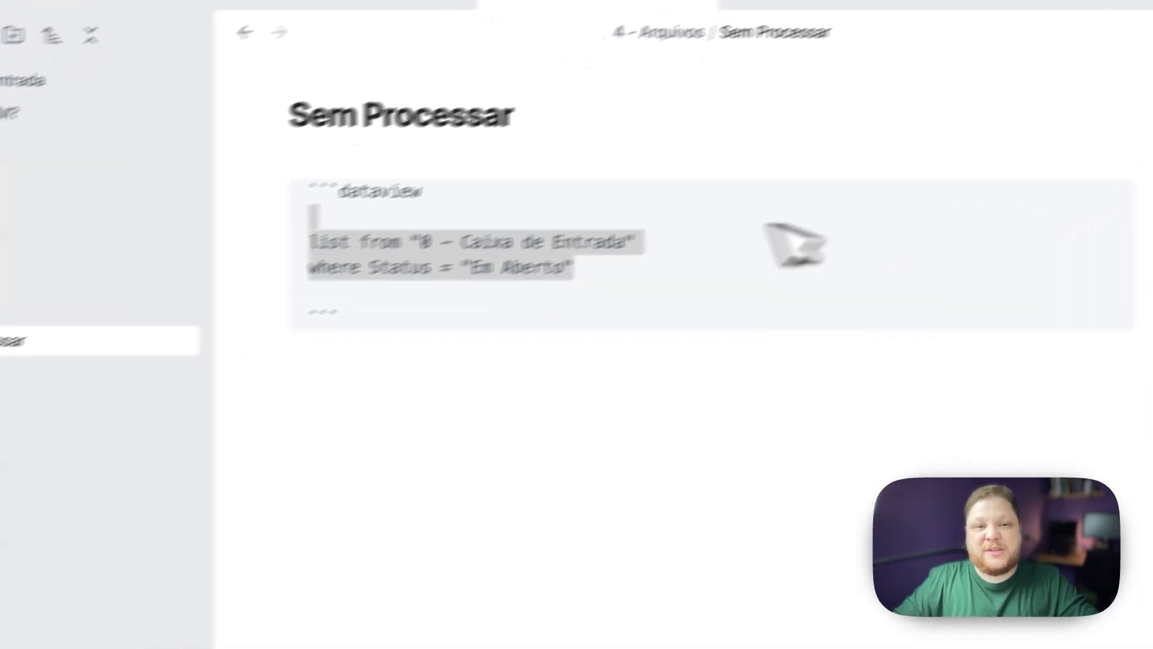
pyautogui.moveTo(554, 272); pyautogui.dragTo(340, 270)
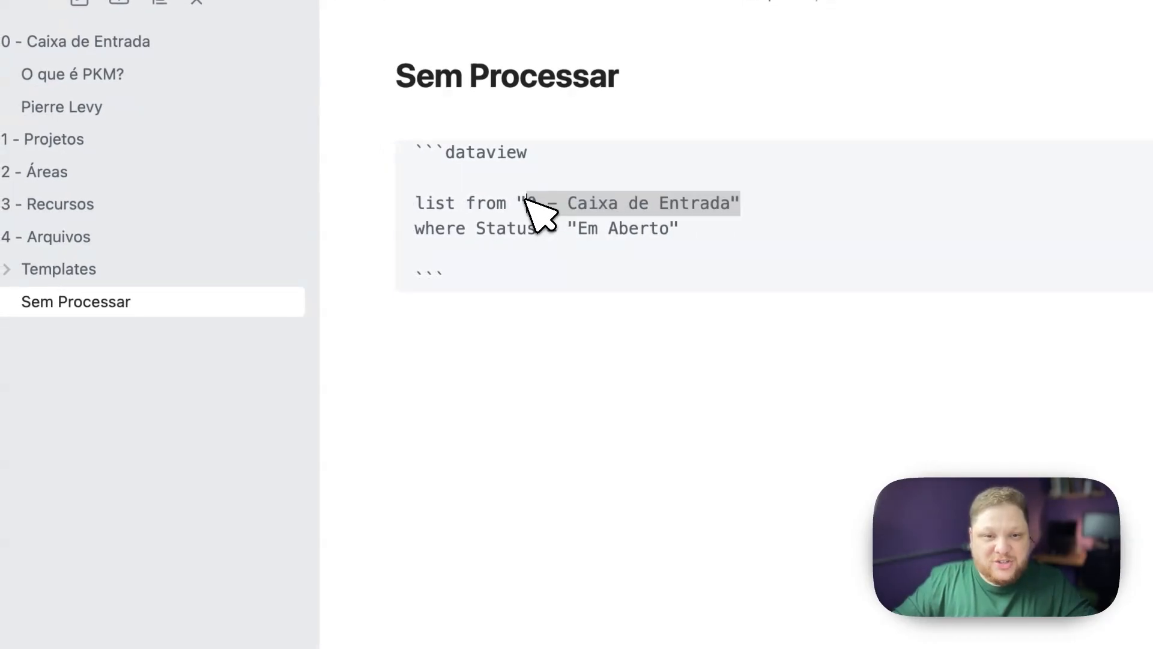
pyautogui.click(680, 229)
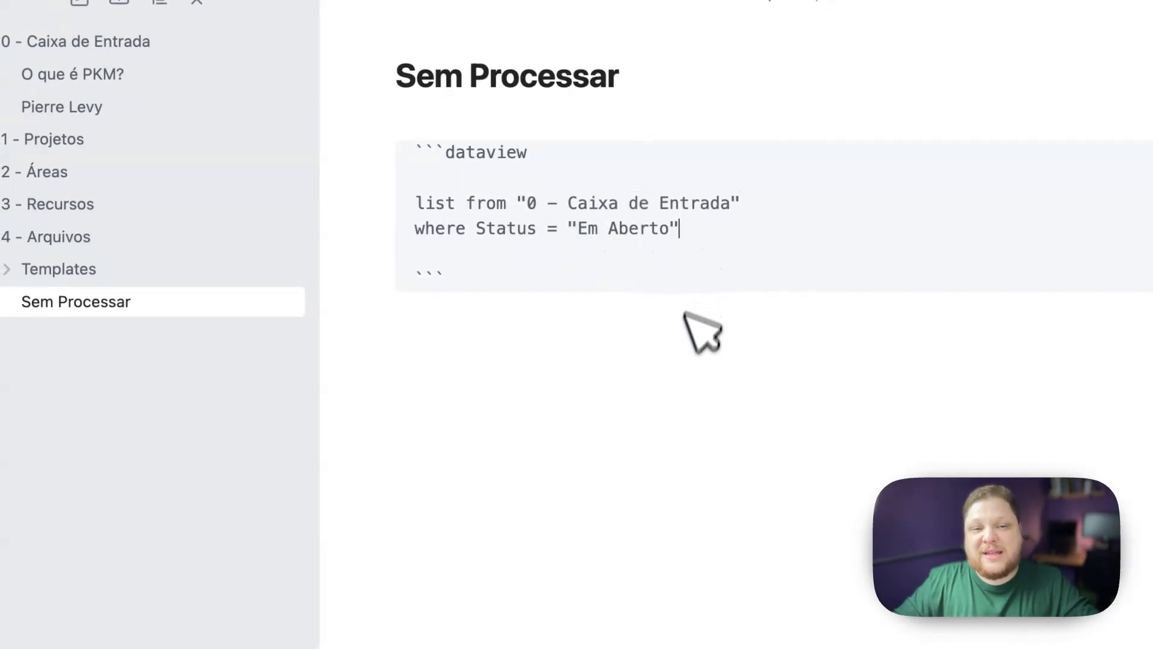
pyautogui.click(680, 358)
# Step: Set the Status property of the Pierre Levy note to Em Aberto
pyautogui.click(98, 149)
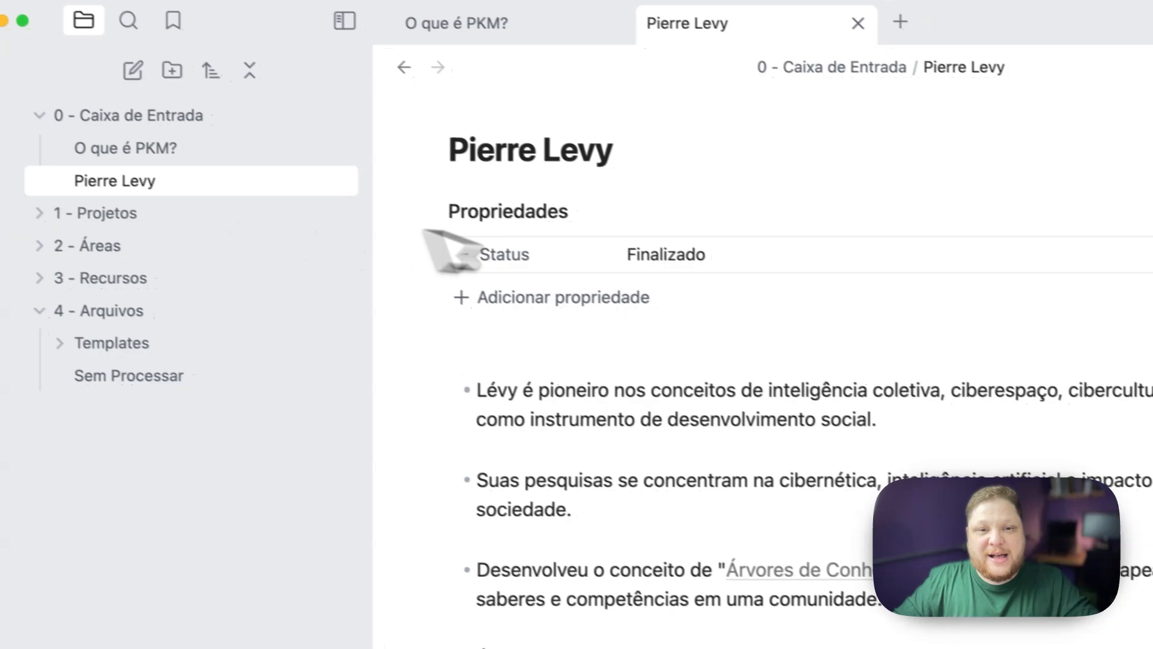
pyautogui.click(675, 252)
pyautogui.write('Em')
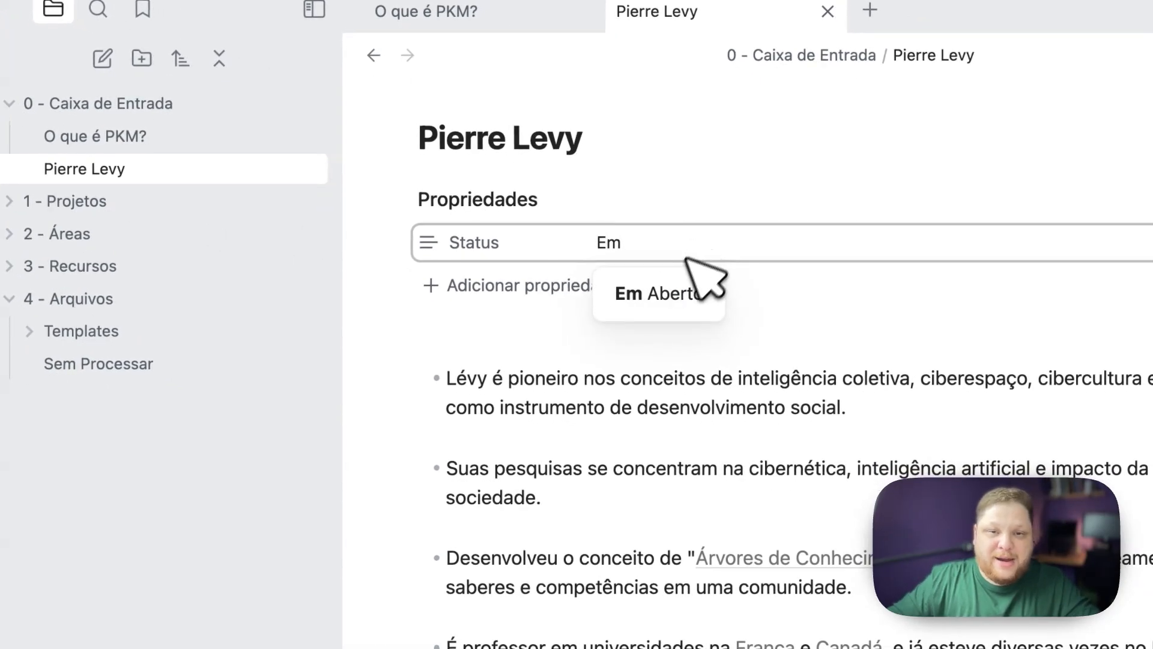
pyautogui.click(666, 300)
# Step: Copy the whole Dataview code block in the Sem Processar note and place the cursor below it
pyautogui.click(96, 356)
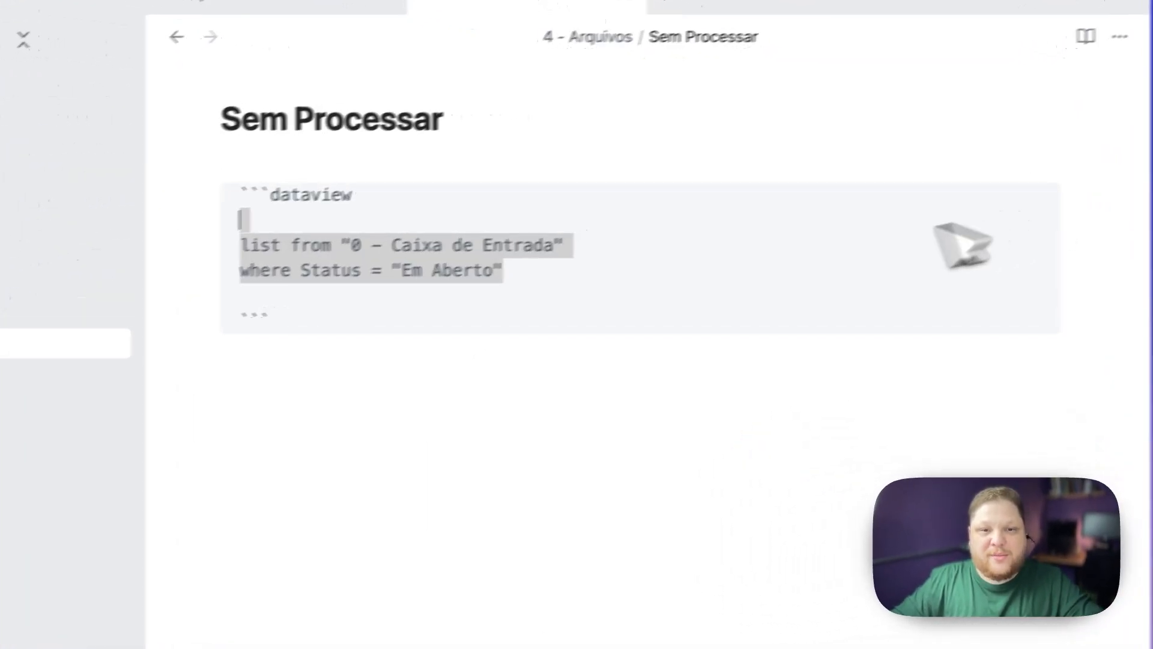
pyautogui.moveTo(568, 276); pyautogui.dragTo(428, 185)
pyautogui.press('super+c')
pyautogui.click(439, 360)
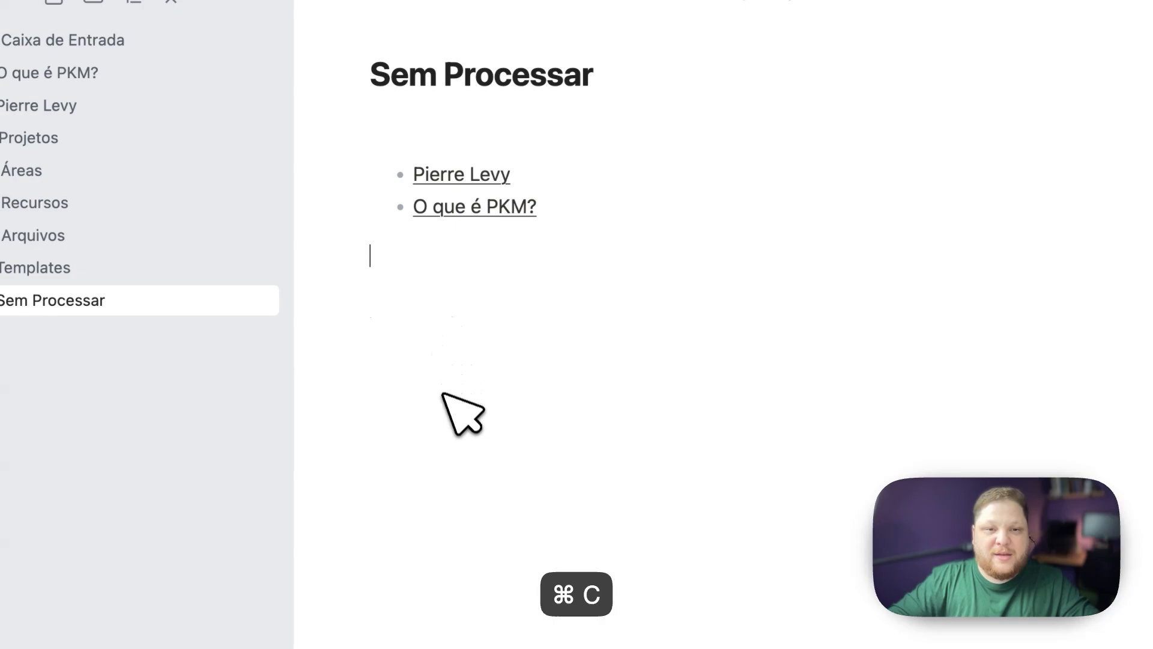
# Step: Paste the copied Dataview block below the existing list in the Sem Processar note
pyautogui.press('super+v')
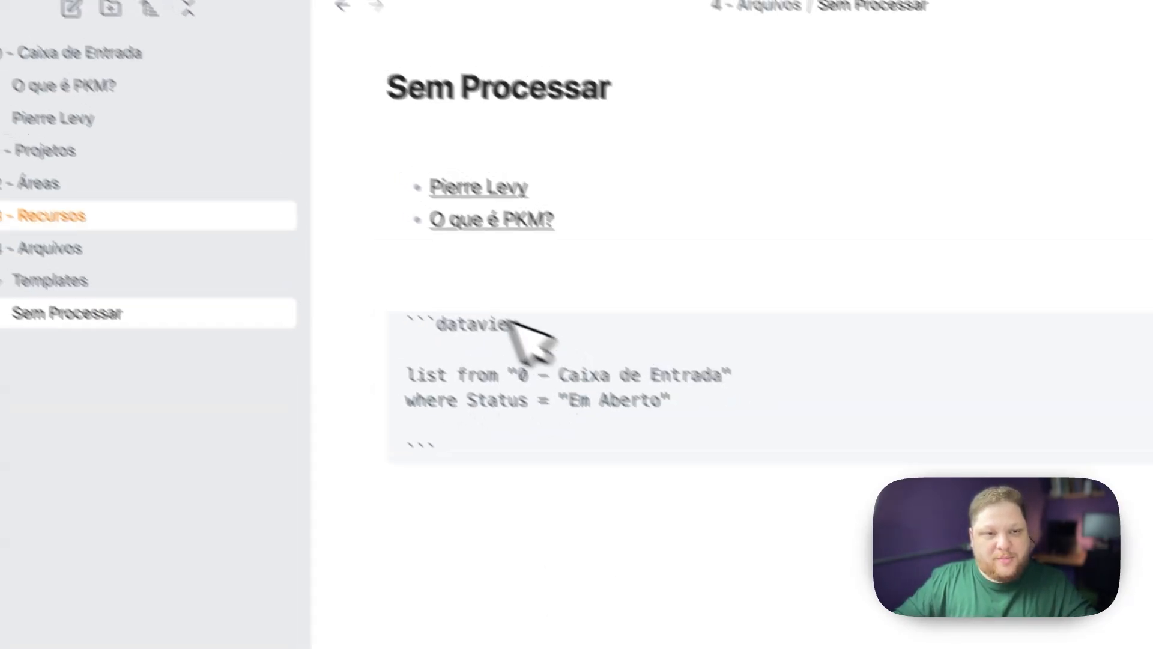
# Step: Create a note titled Tarefas 07 de Setembro in 0 - Caixa de Entrada with checklist items Tarefa 1, Tarefa 2 and Tarefa 3
pyautogui.click(77, 47)
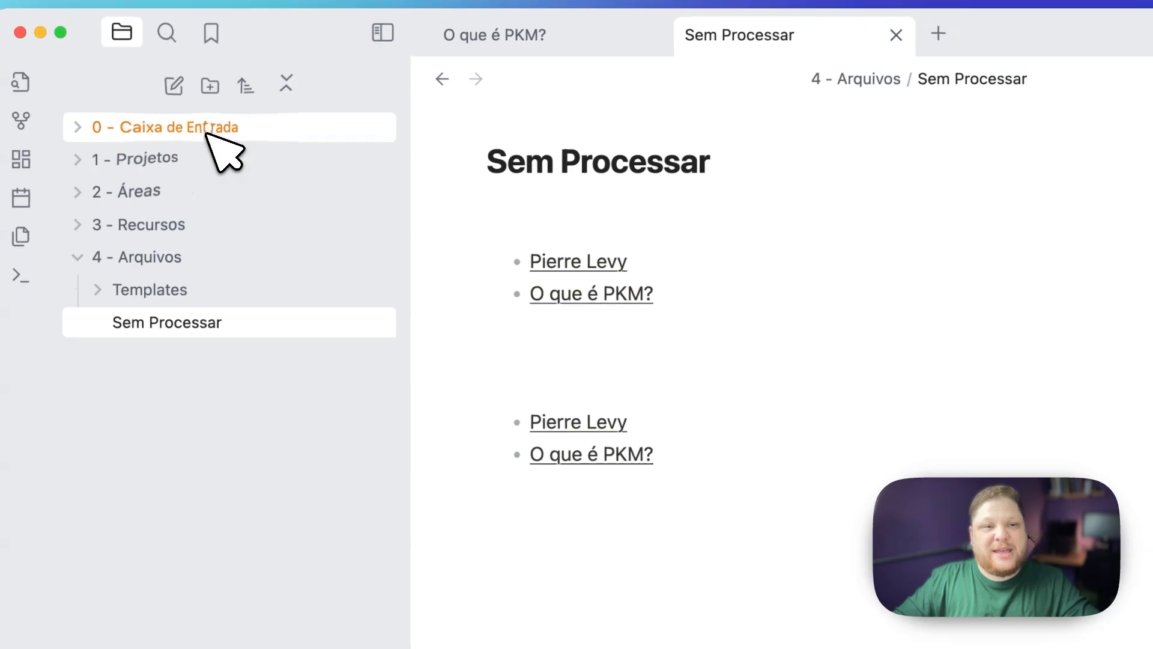
pyautogui.click(206, 130)
pyautogui.rightClick(209, 128)
pyautogui.click(274, 142)
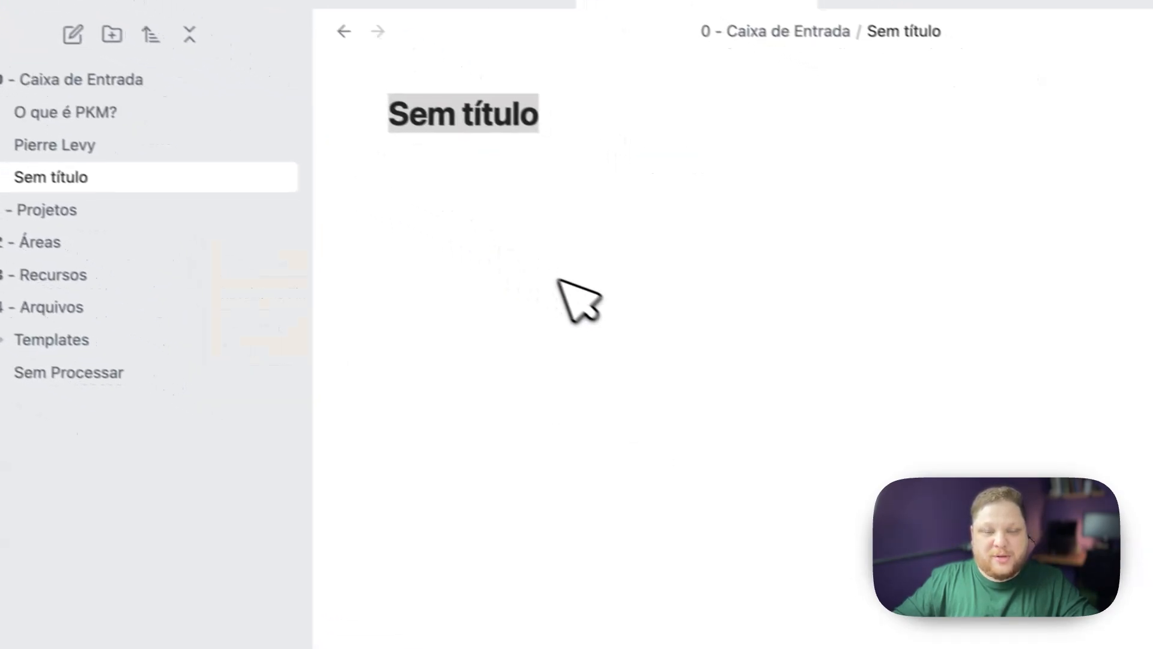
pyautogui.write('Tarefas 07 de Setembro')
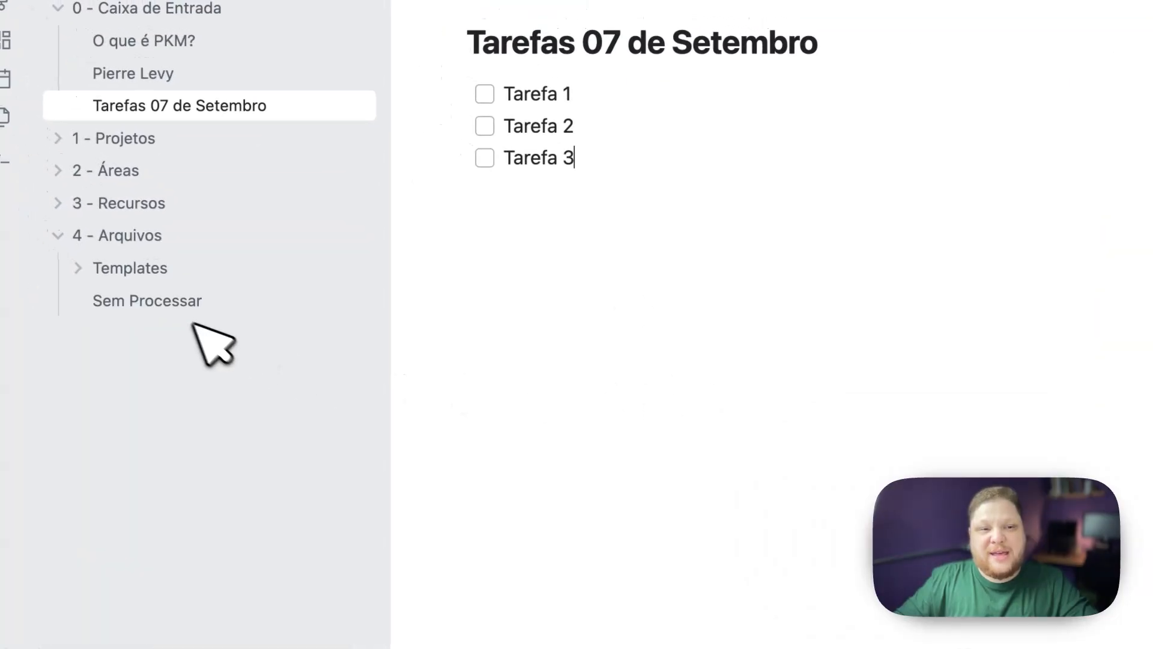
# Step: Change the second Dataview query in Sem Processar to task from "0 - Caixa de Entrada" and remove its where Status line
pyautogui.click(186, 311)
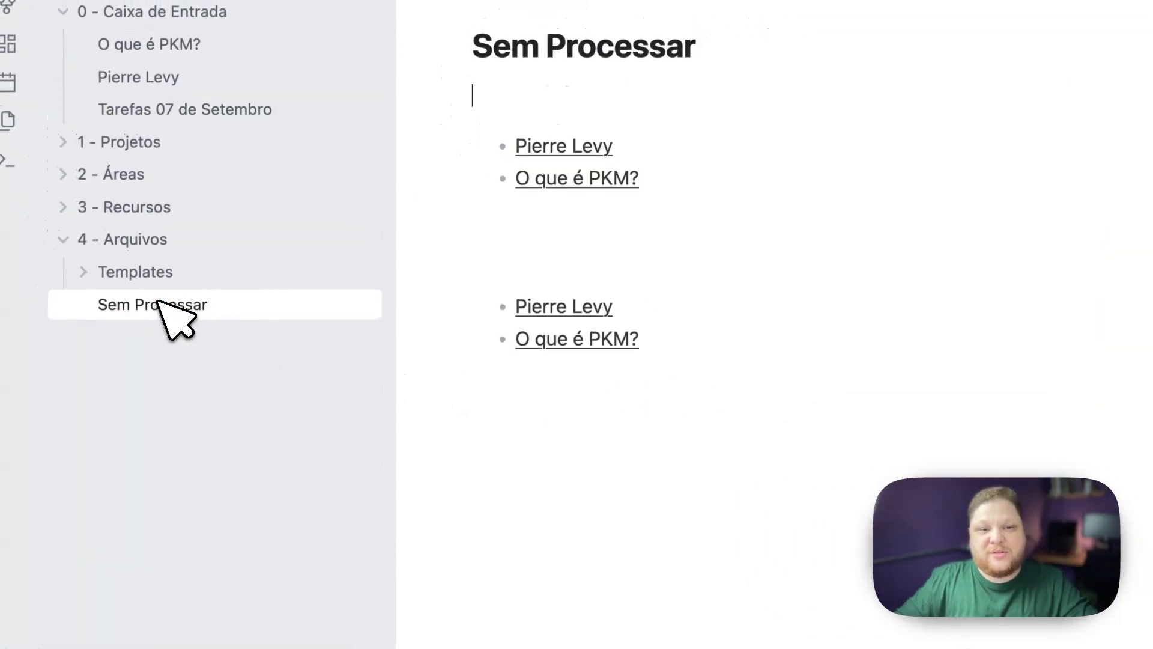
pyautogui.click(1145, 294)
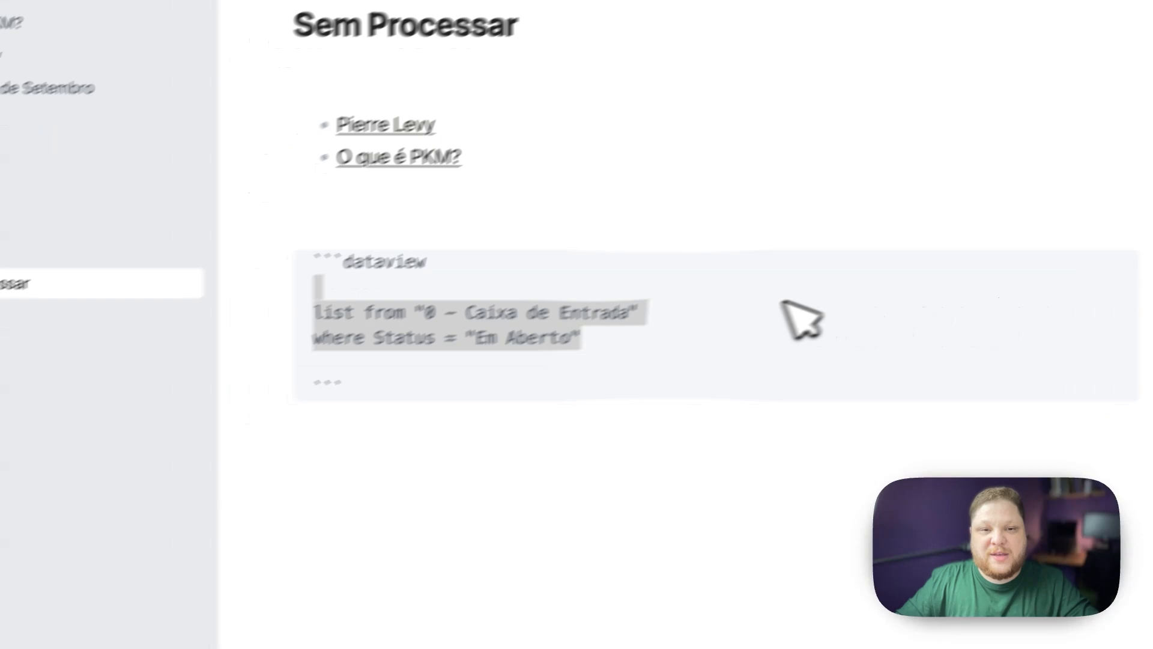
pyautogui.doubleClick(412, 282)
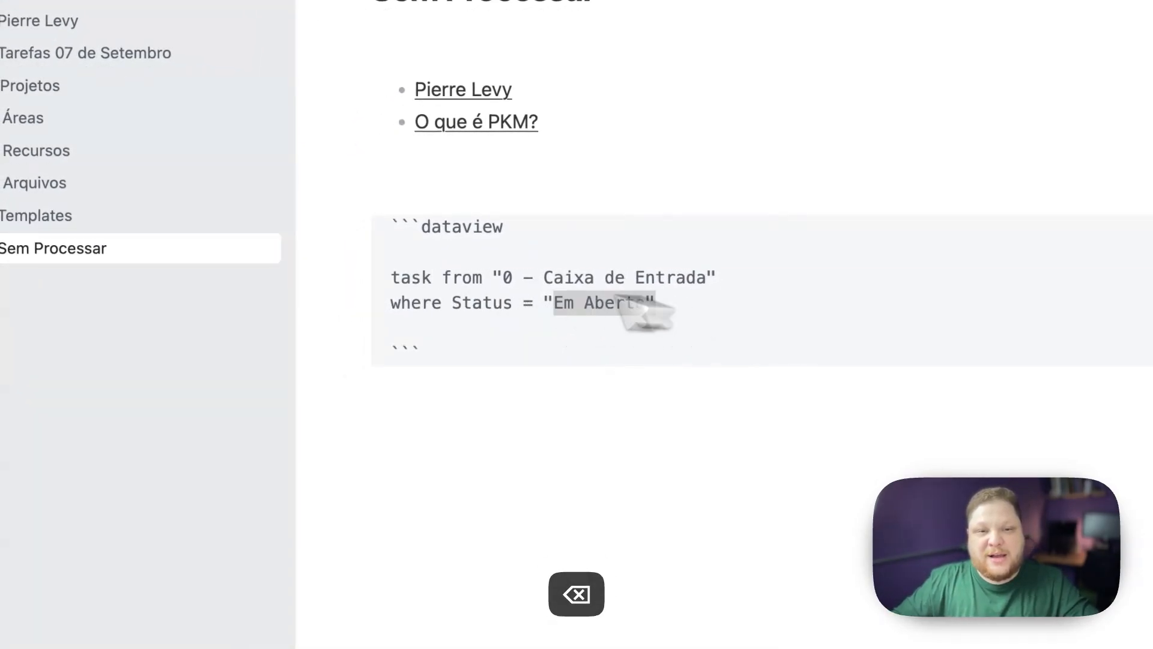
pyautogui.press('BackSpace')
pyautogui.press('BackSpace')
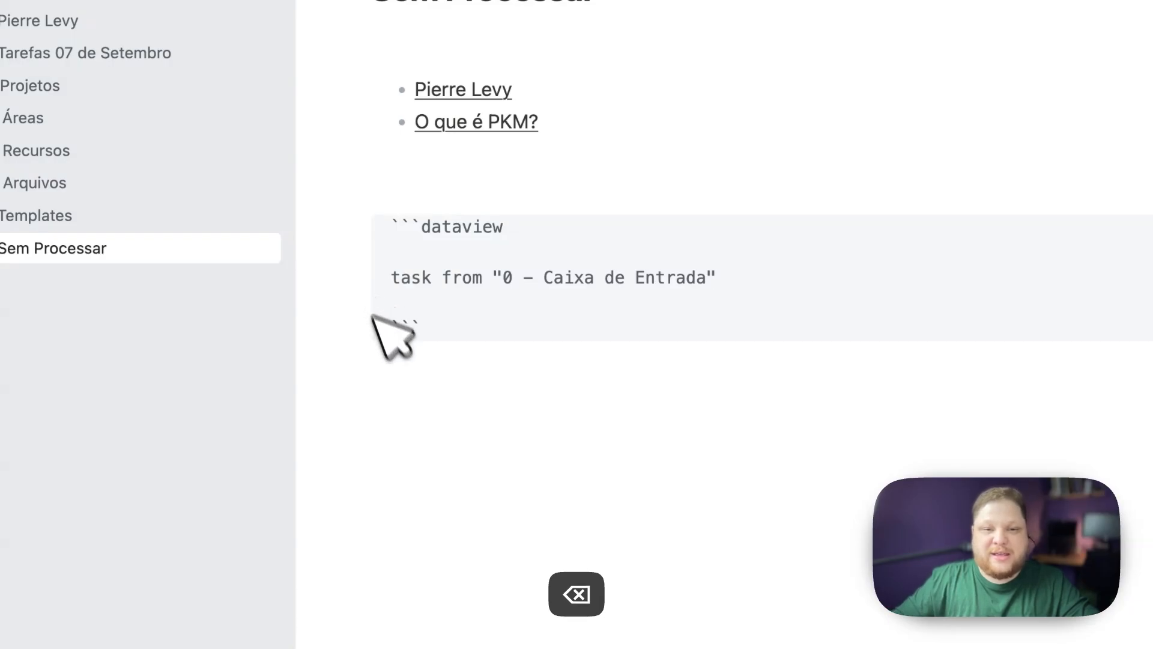
pyautogui.click(551, 423)
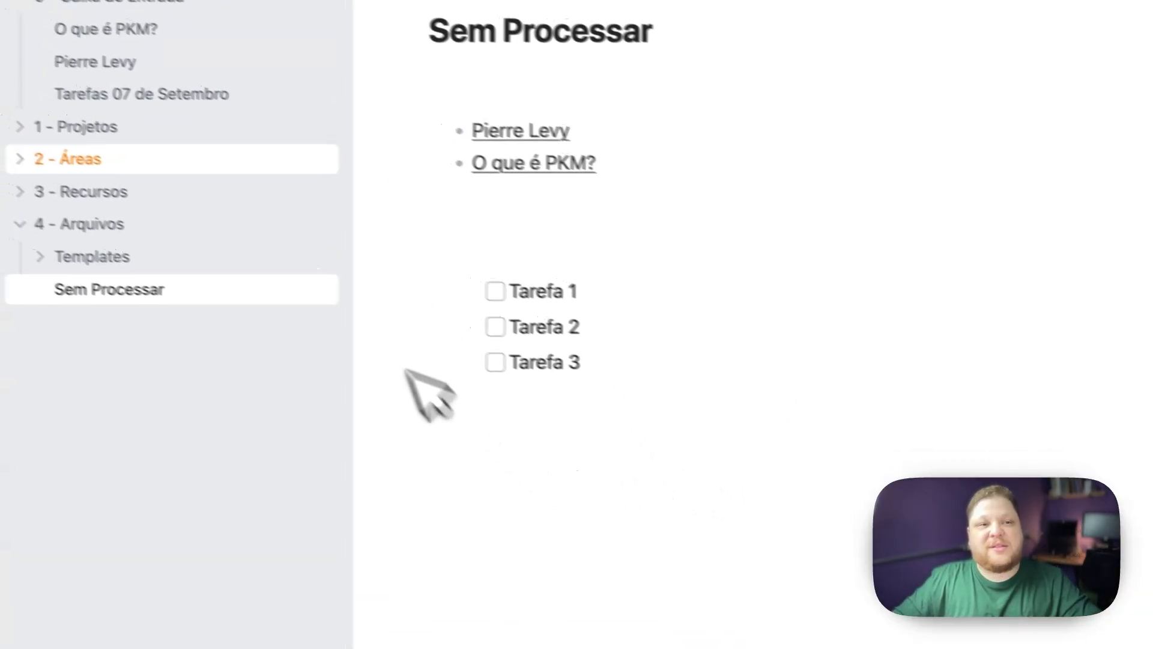
# Step: Open the Tarefas 07 de Setembro note and copy its three checklist items
pyautogui.rightClick(132, 90)
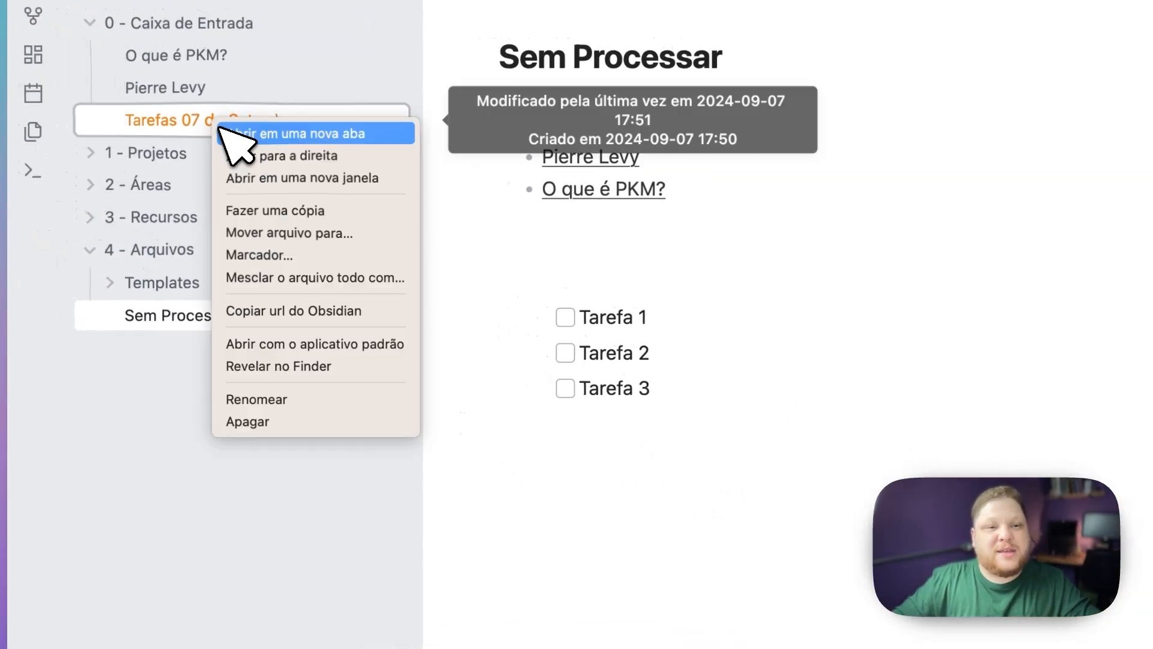
pyautogui.click(220, 129)
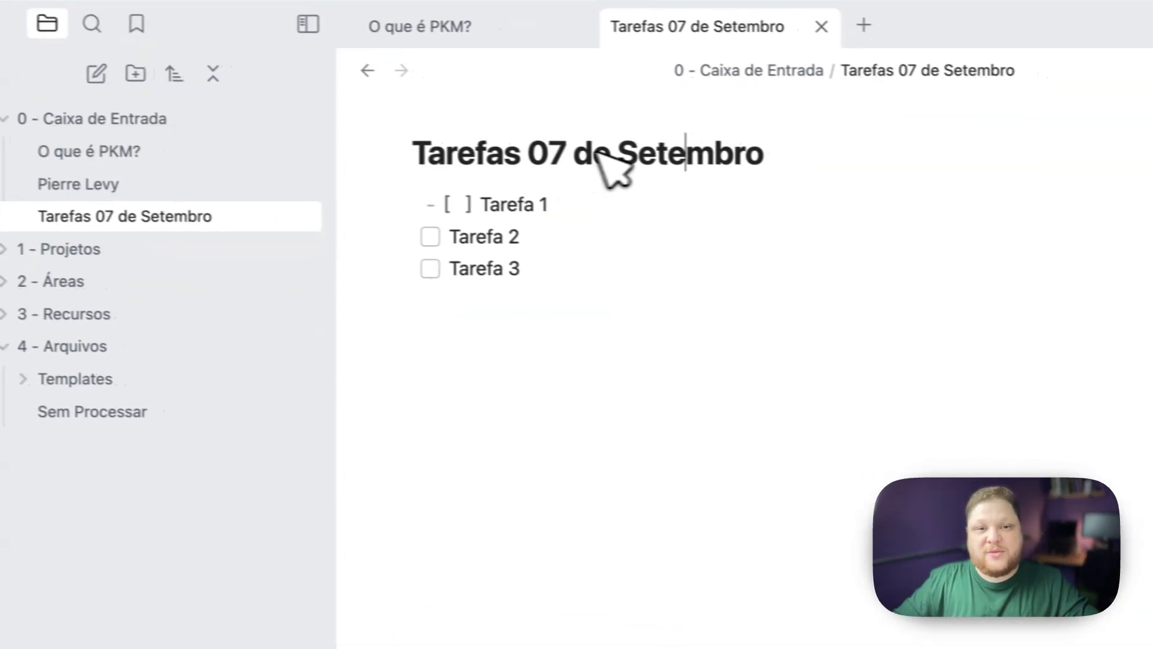
pyautogui.moveTo(520, 277); pyautogui.dragTo(343, 127)
pyautogui.press('super+c')
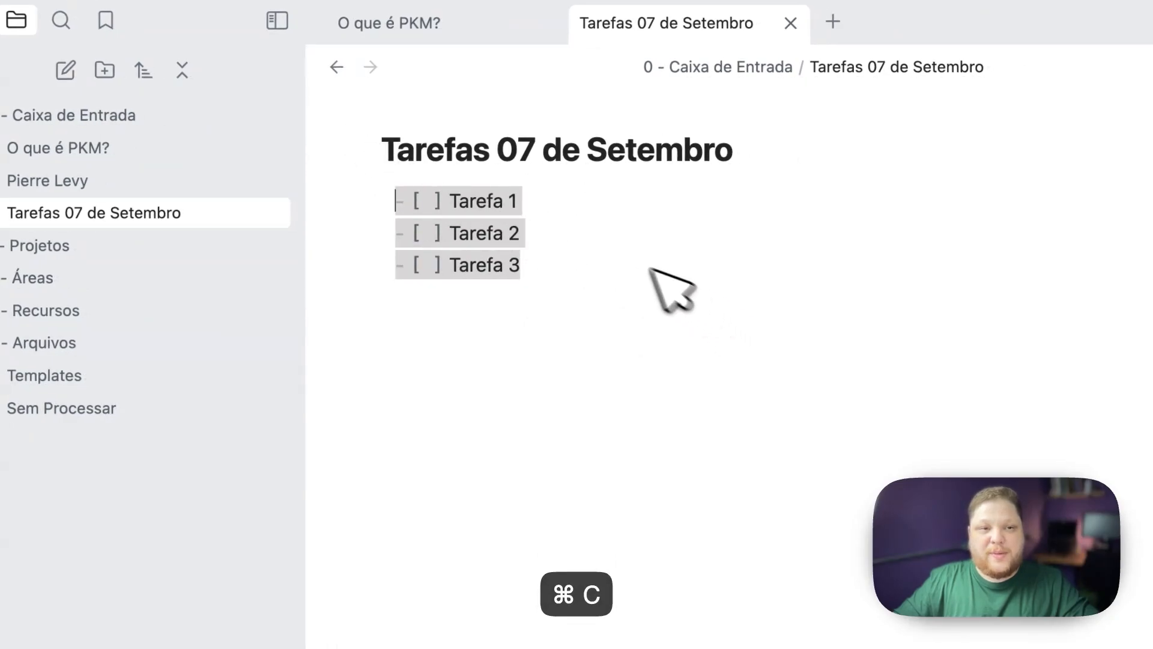
# Step: Create another note in 0 - Caixa de Entrada titled Tarefas 08 de Setembro
pyautogui.rightClick(72, 119)
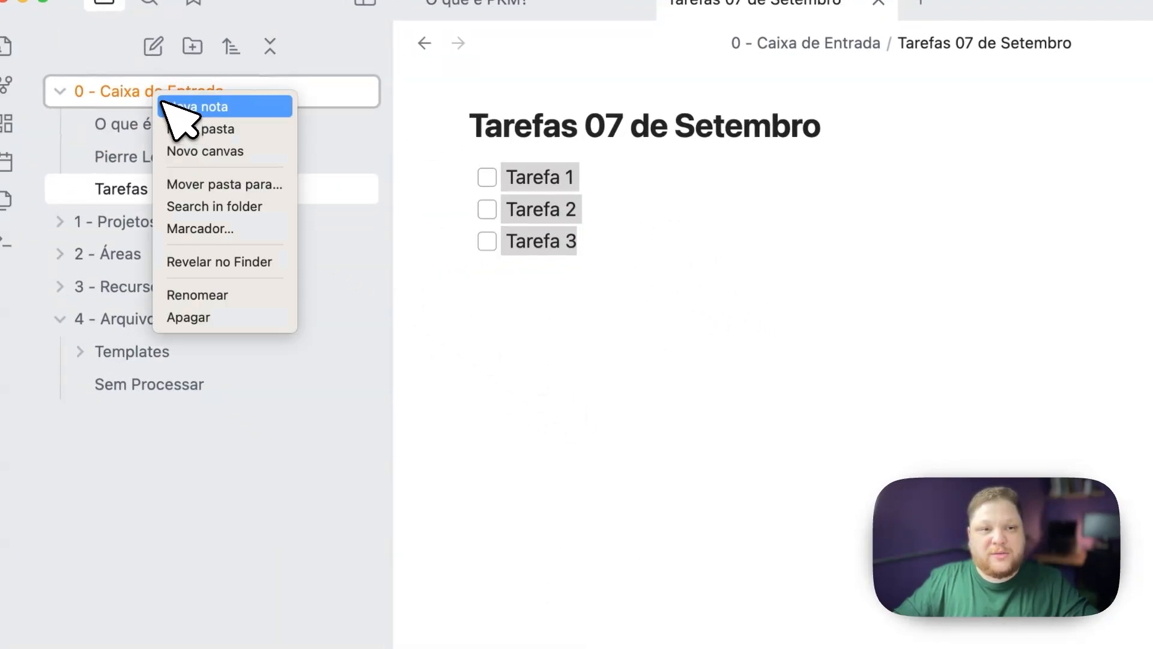
pyautogui.click(197, 106)
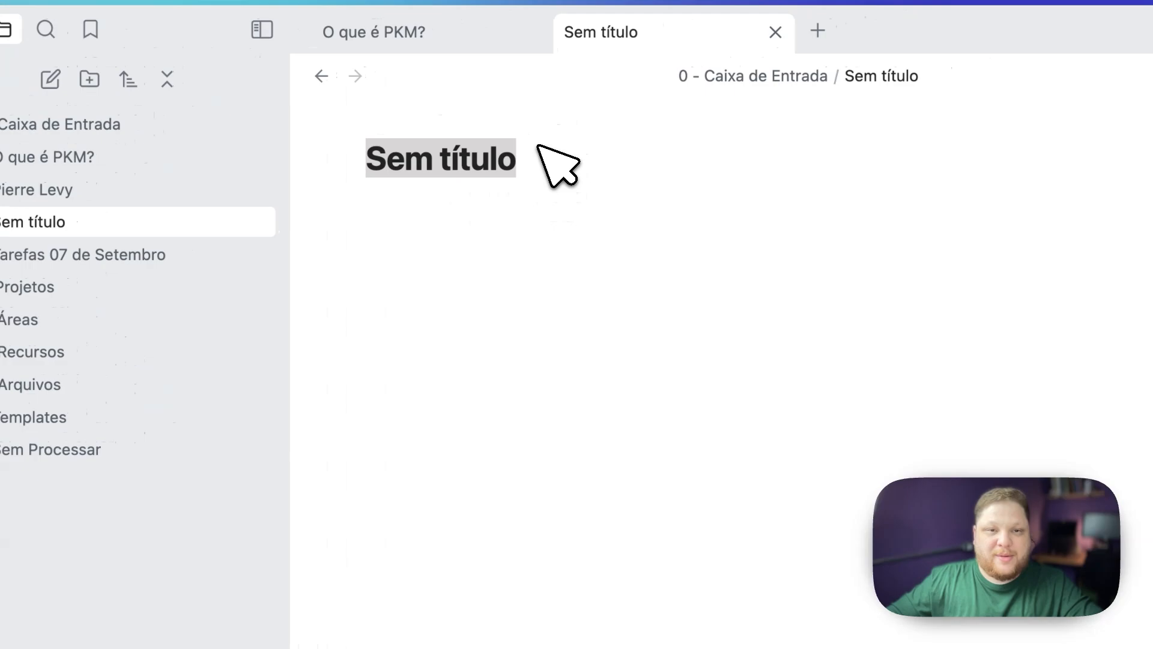
pyautogui.write('Tarefa')
pyautogui.write('s')
pyautogui.write(' 0')
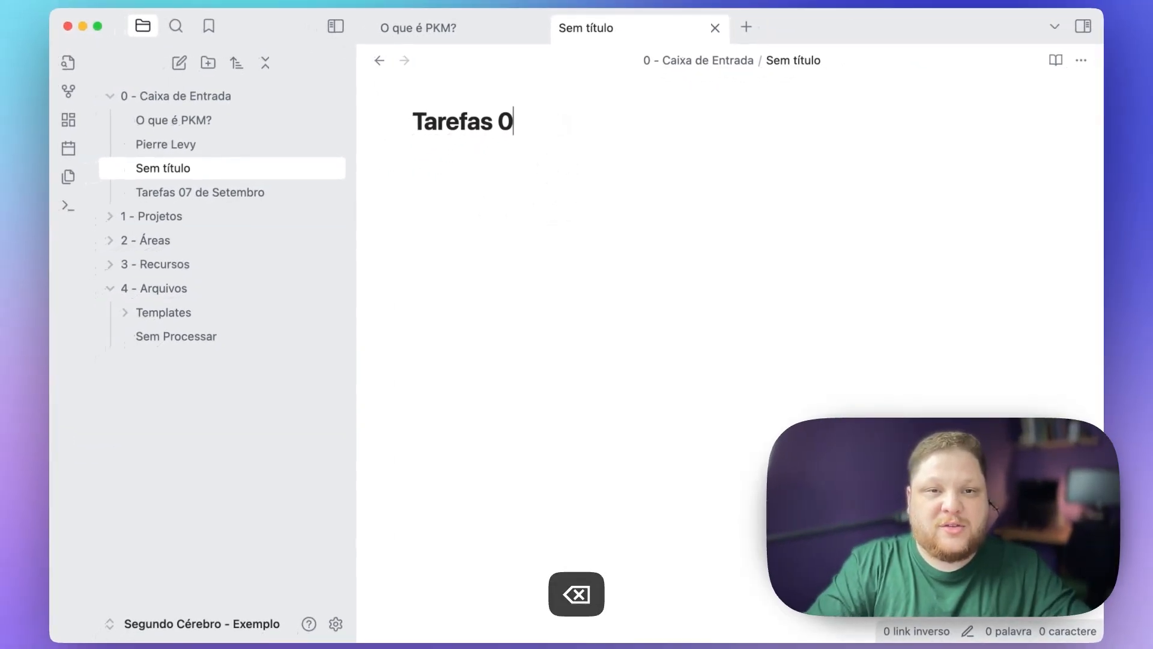
pyautogui.write('8 de Setembr')
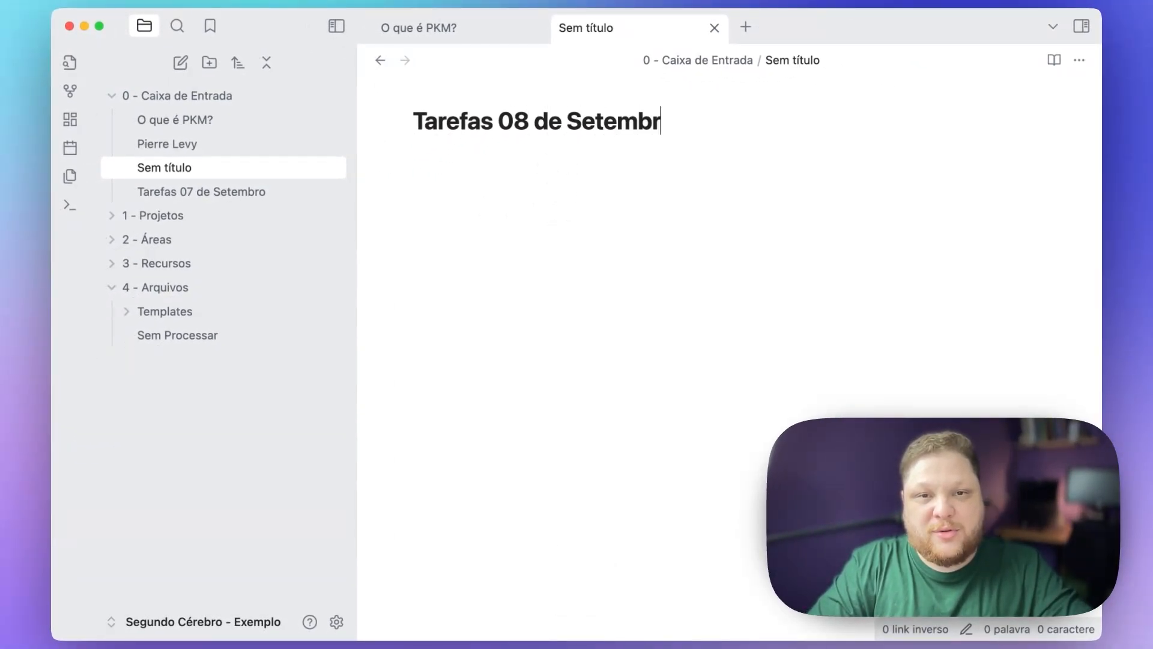
pyautogui.write('o')
# Step: Paste the checklist into Tarefas 08 de Setembro and rename its items Tarefa 5, Tarefa 8 and Tarefa 10
pyautogui.press('Return')
pyautogui.press('super+v')
pyautogui.click(516, 172)
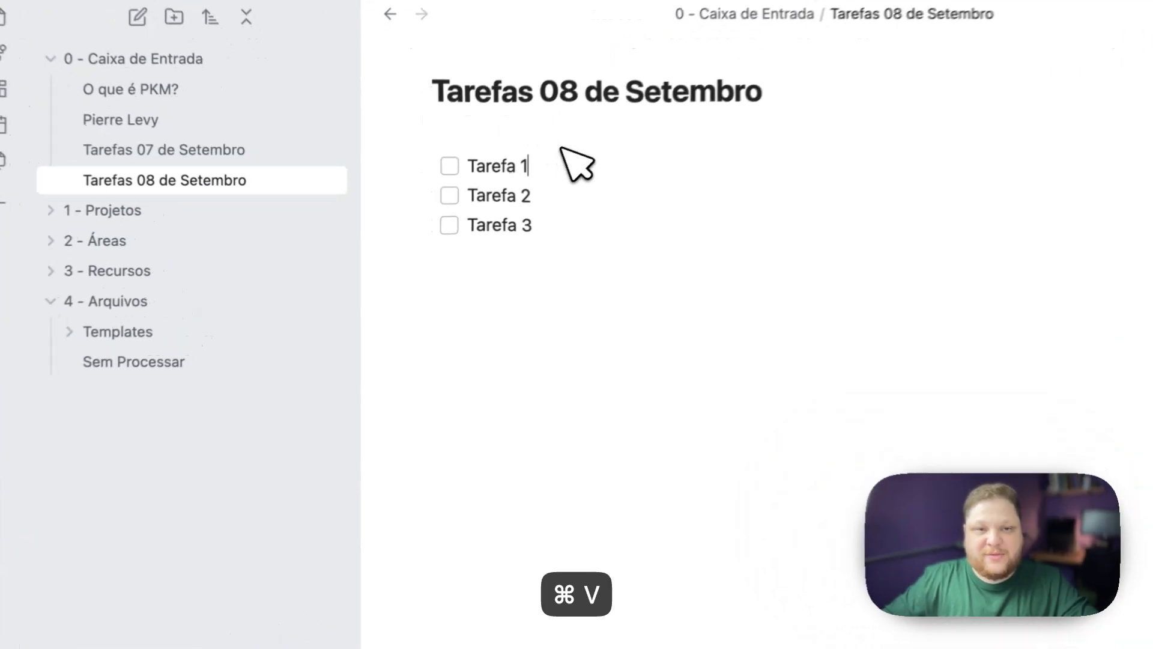
pyautogui.press('BackSpace')
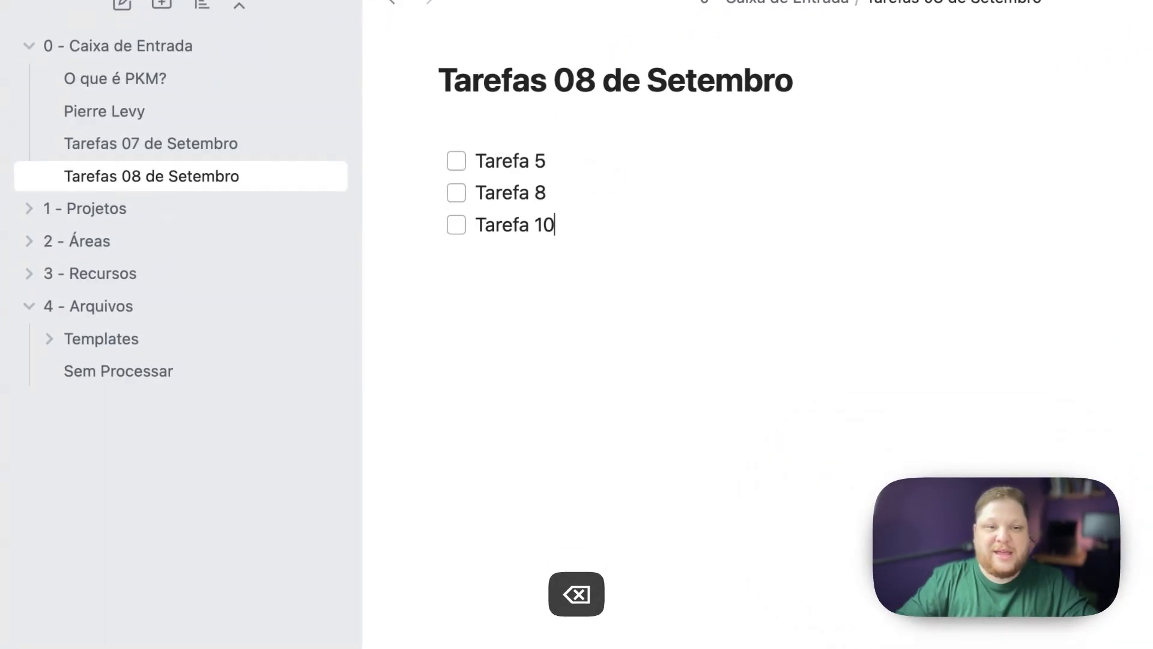
# Step: Review the combined task list in Sem Processar and compare it with the Tarefas 08 de Setembro note
pyautogui.click(250, 372)
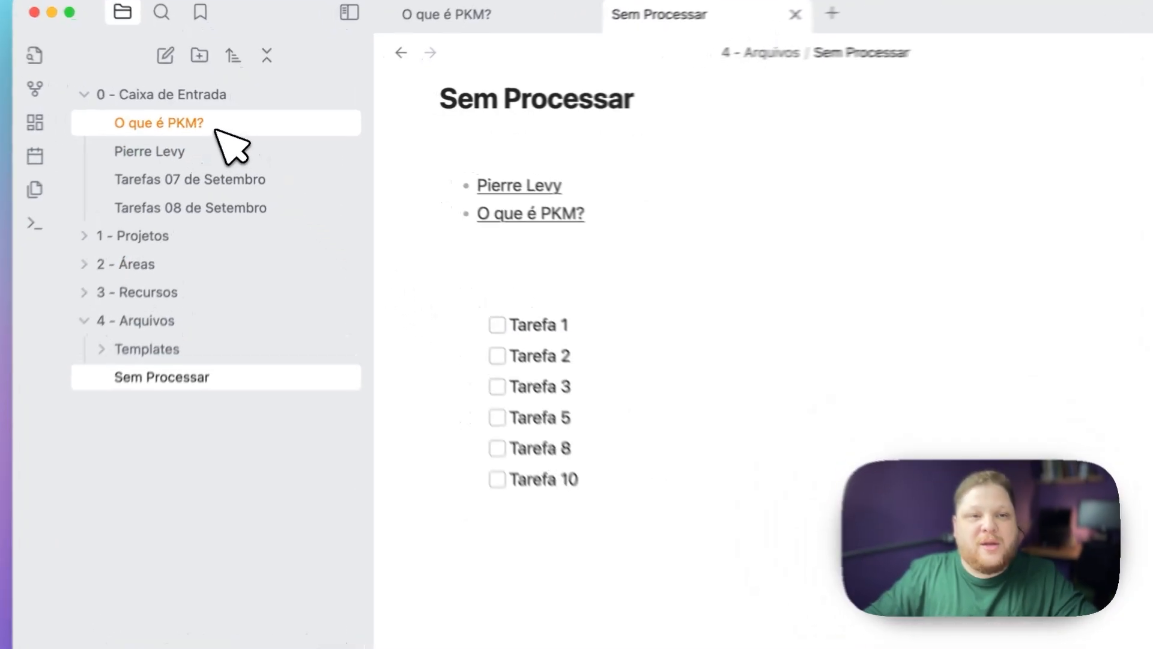
pyautogui.click(218, 129)
pyautogui.click(228, 209)
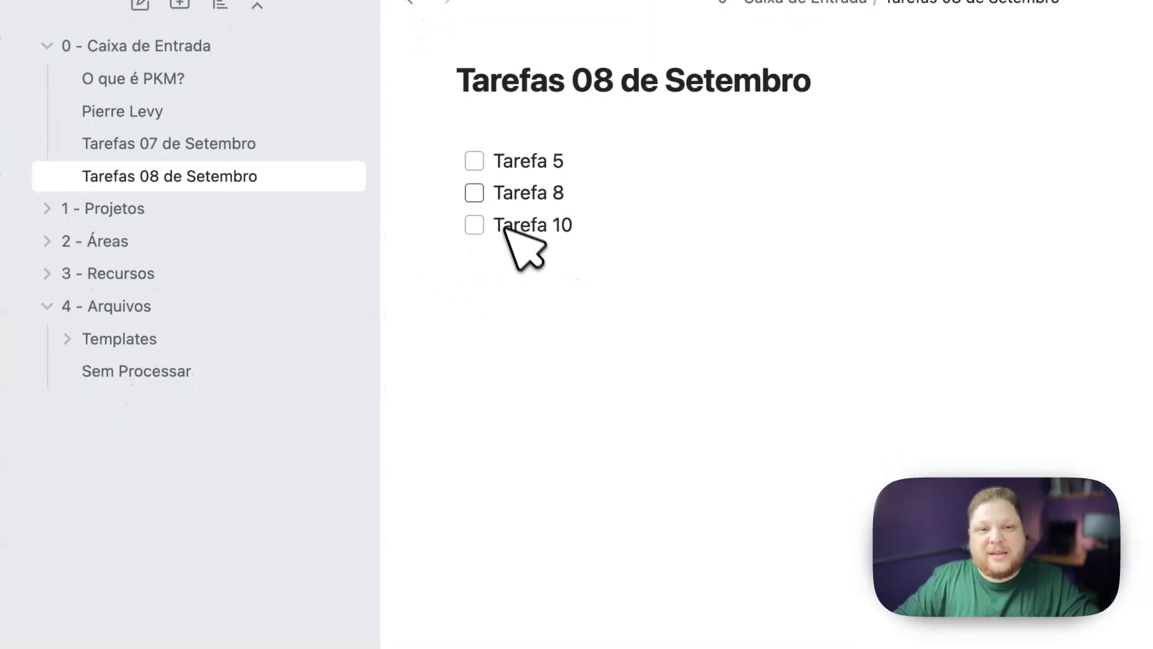
# Step: Mark Tarefa 1 and Tarefa 2 as done in Tarefas 07 de Setembro and return to Sem Processar
pyautogui.click(238, 143)
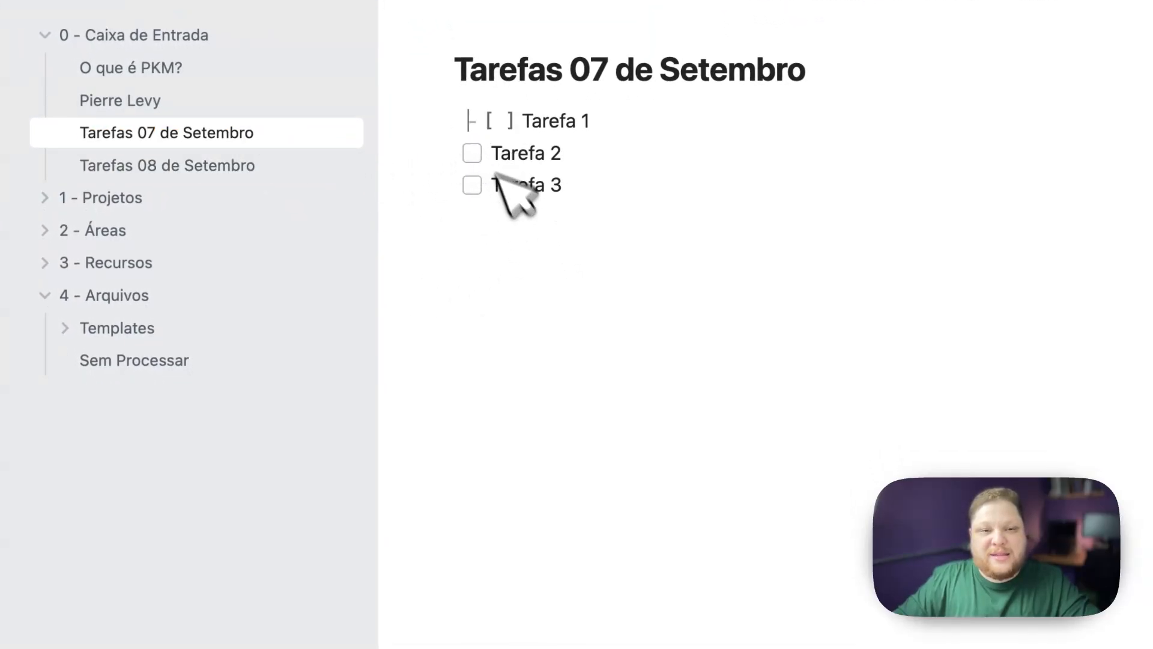
pyautogui.click(481, 148)
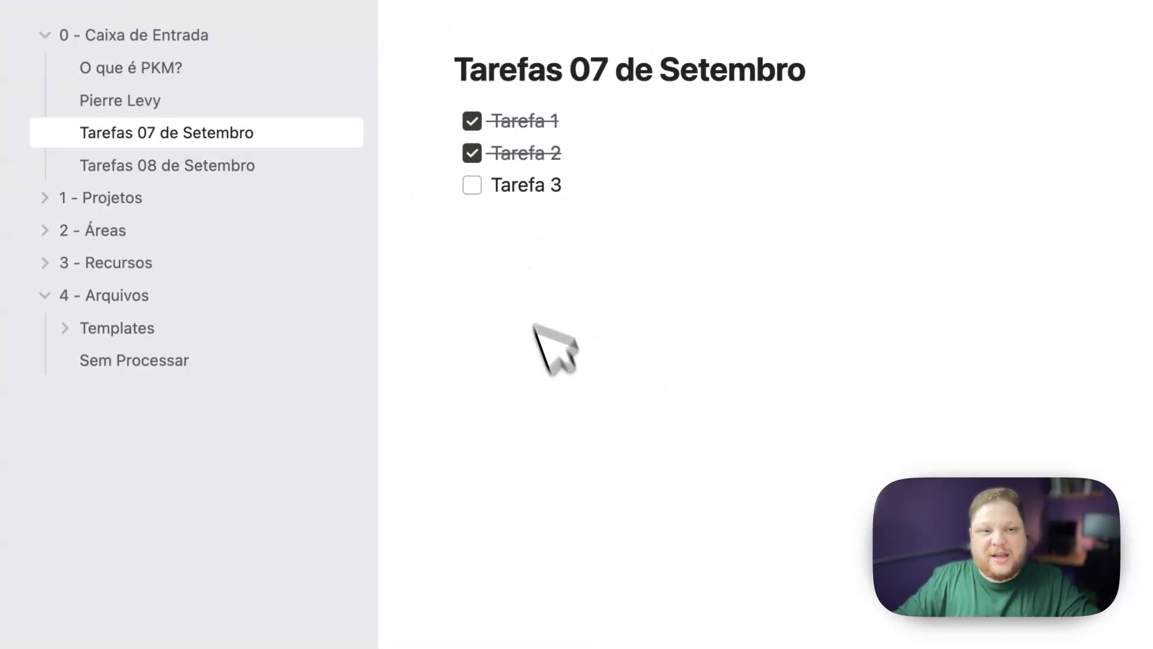
pyautogui.click(150, 361)
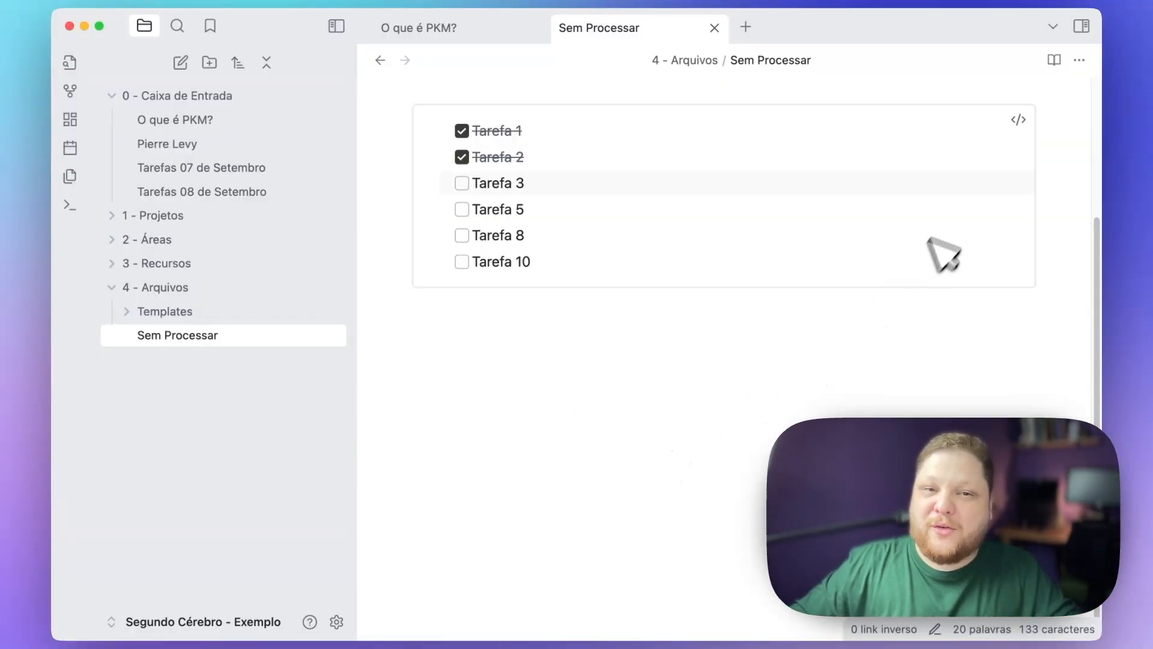
# Step: Duplicate the task Dataview block below the task list in the Sem Processar note
pyautogui.click(1018, 120)
pyautogui.click(717, 245)
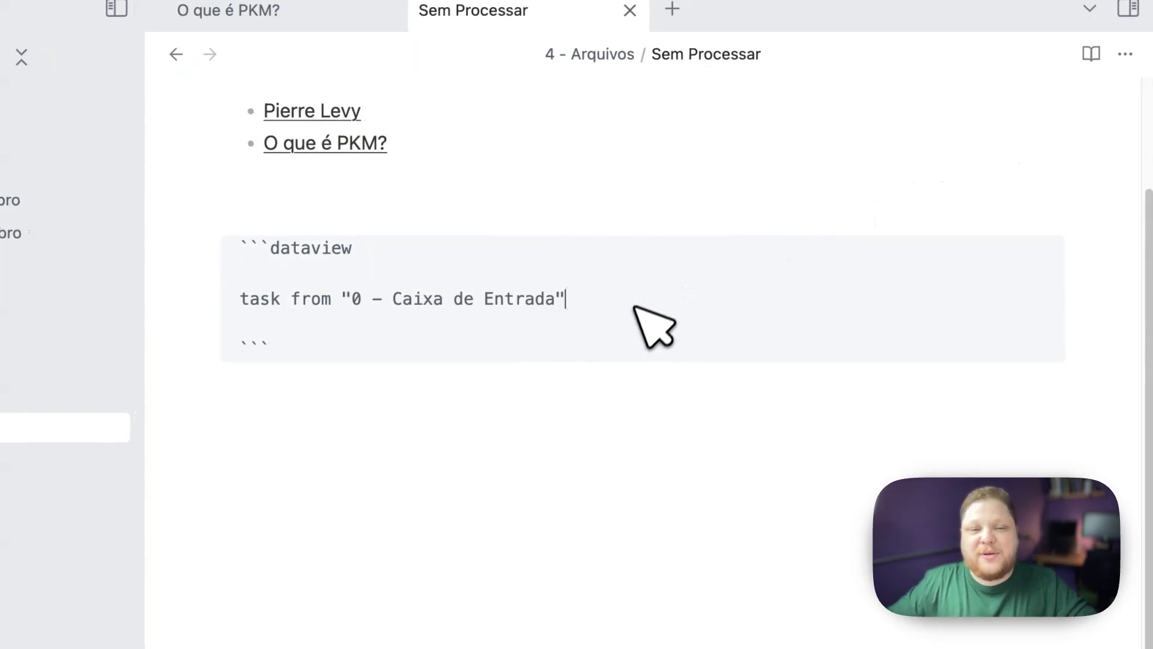
pyautogui.moveTo(420, 341); pyautogui.dragTo(238, 238)
pyautogui.press('super+c')
pyautogui.click(310, 363)
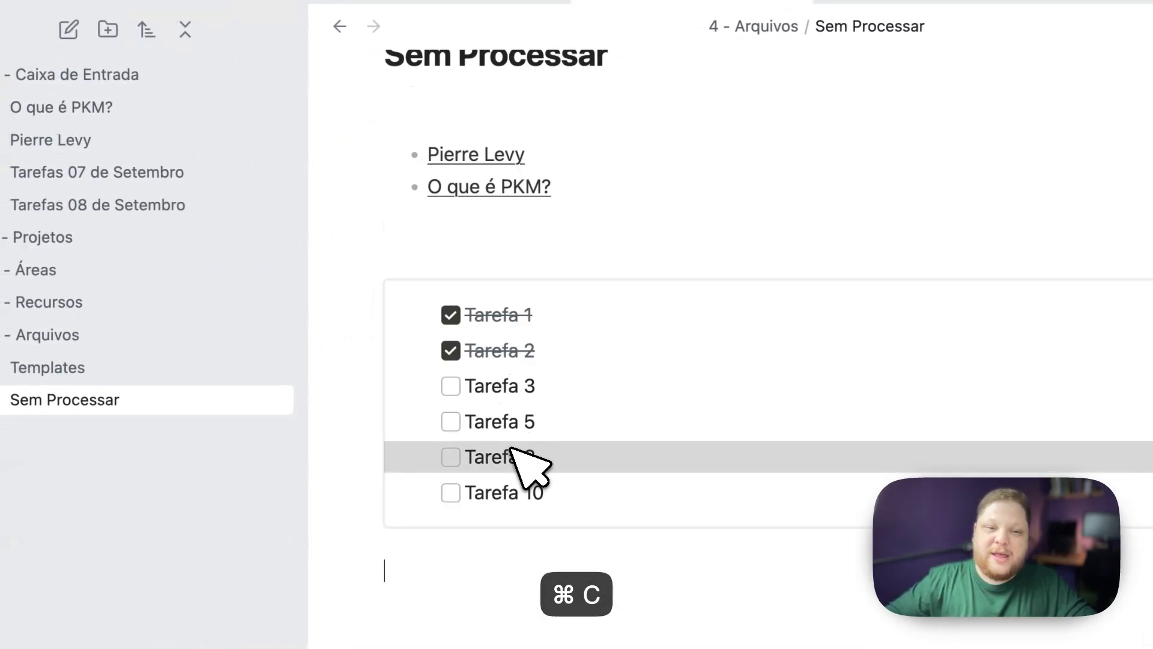
pyautogui.scroll(2, 562, 463)
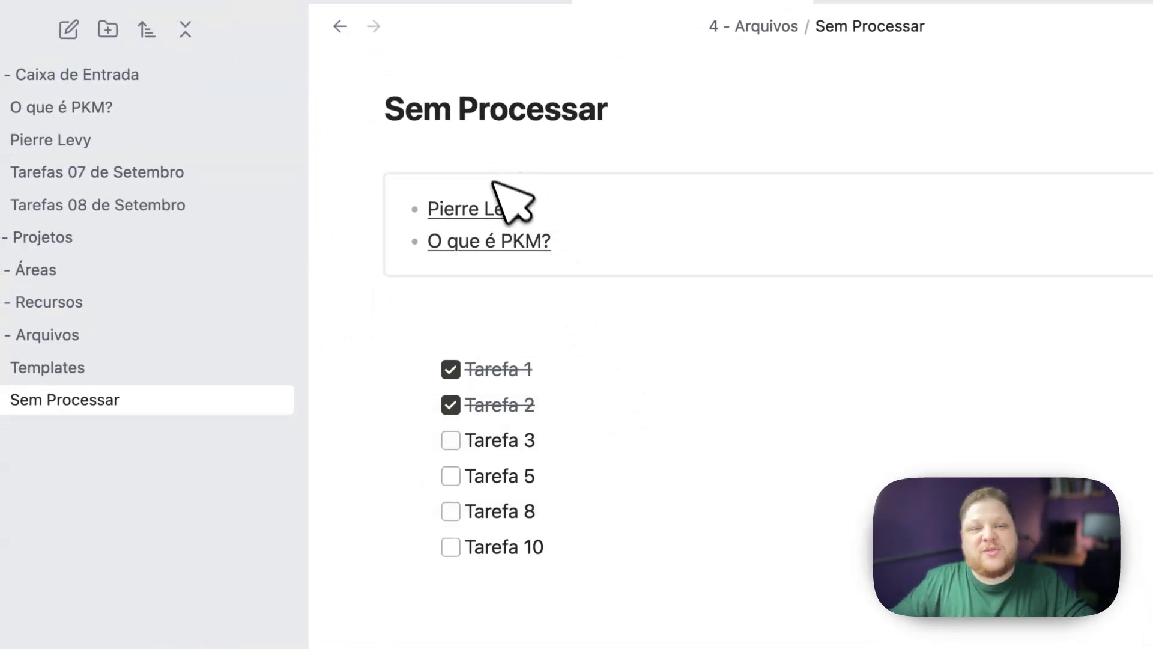
pyautogui.scroll(-3, 511, 202)
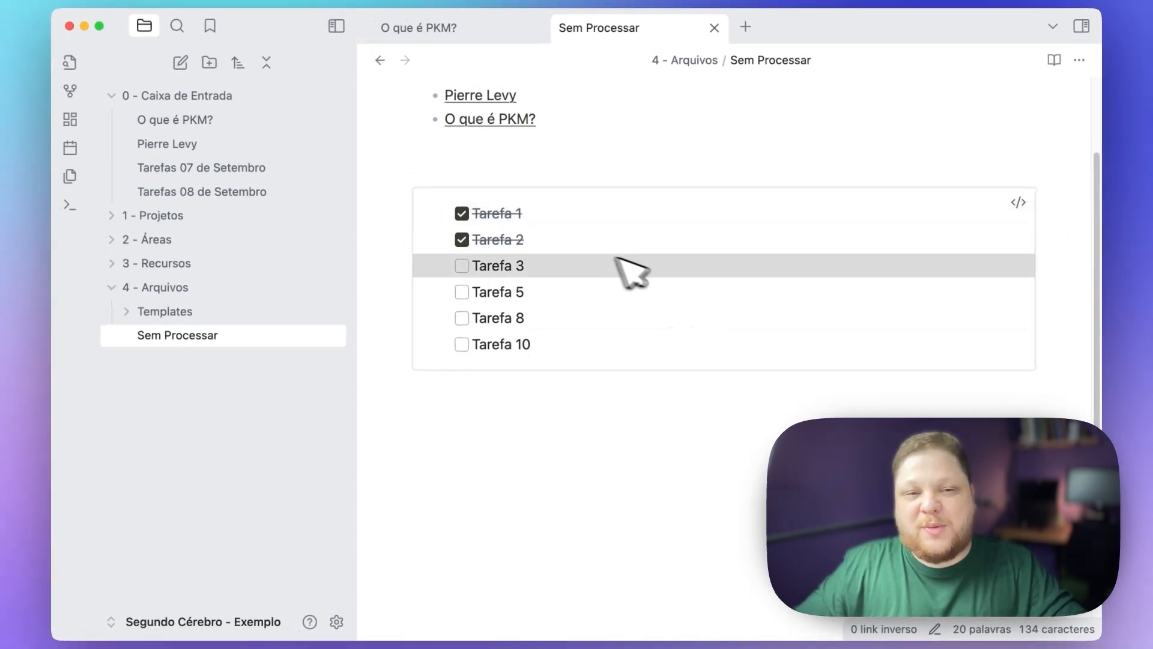
pyautogui.scroll(-2, 618, 259)
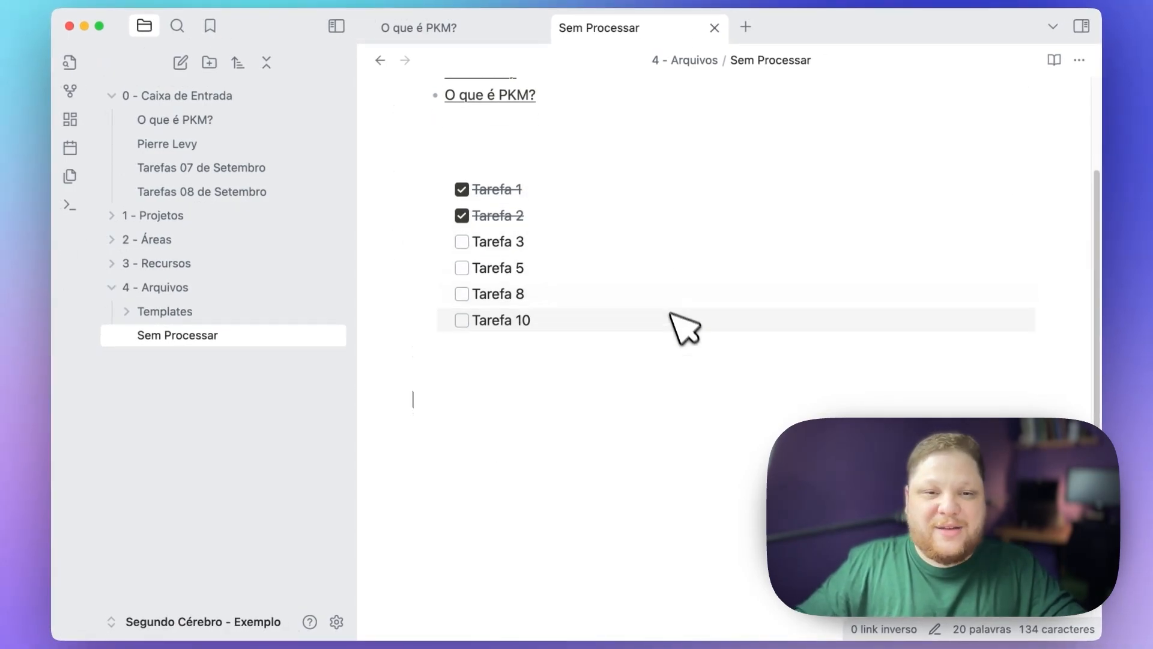
pyautogui.click(677, 393)
pyautogui.press('super+v')
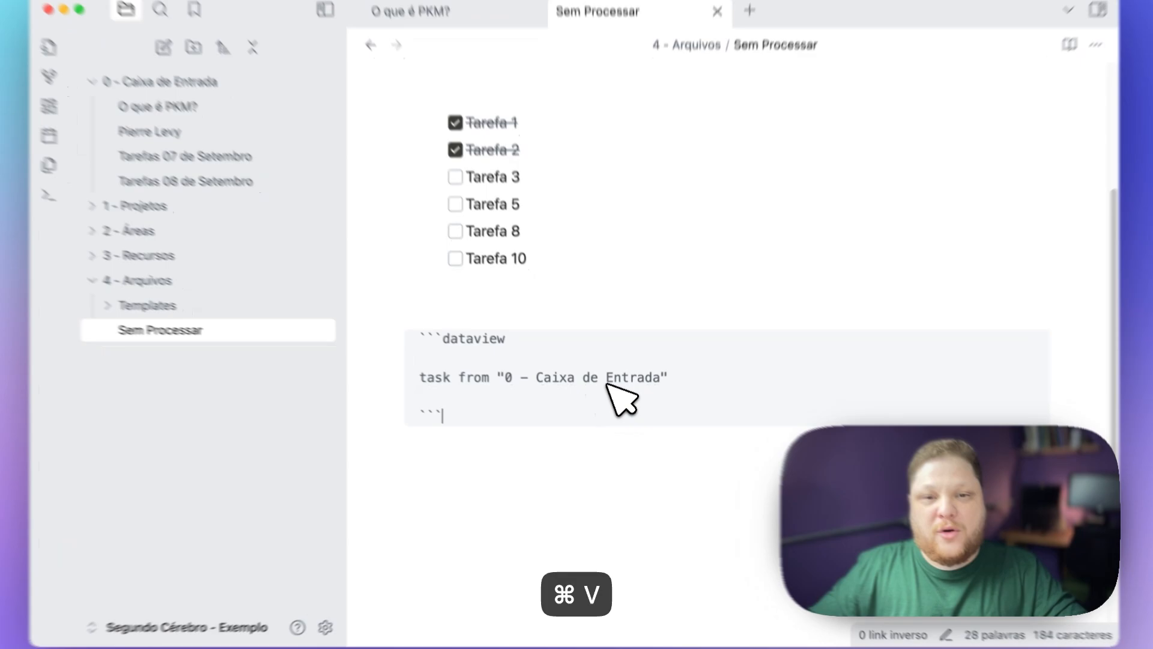
# Step: Replace the query in the duplicated Dataview block with table and view the rendered result
pyautogui.moveTo(398, 273); pyautogui.dragTo(23, 275)
pyautogui.write('ta')
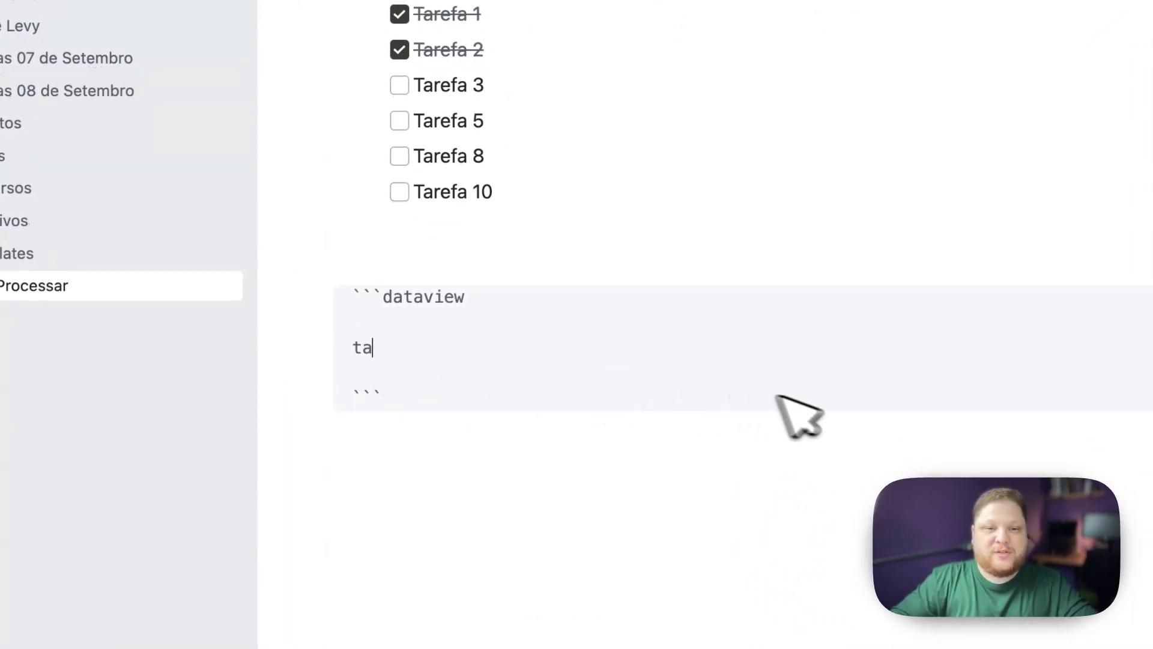
pyautogui.write('ble')
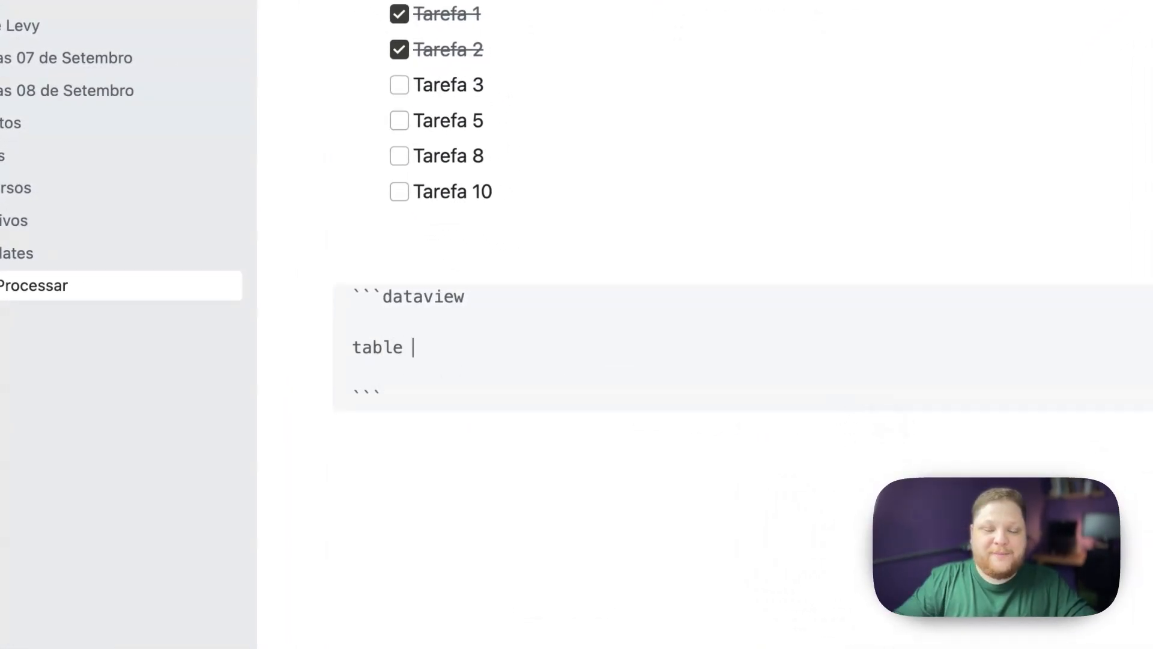
pyautogui.click(835, 451)
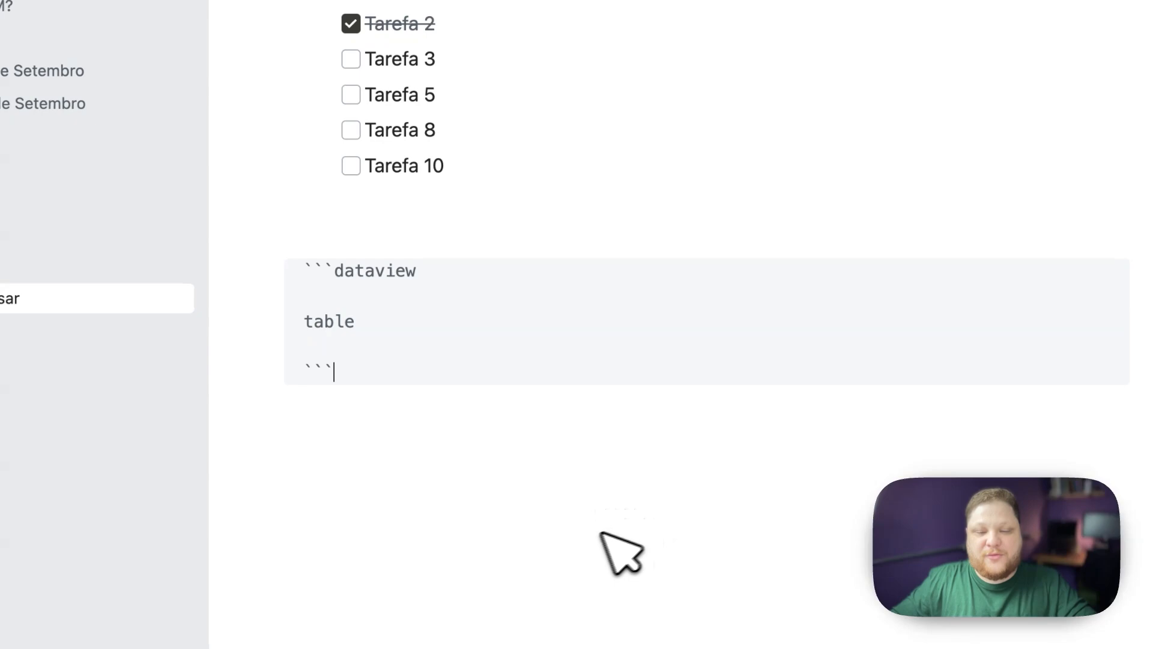
pyautogui.click(547, 543)
pyautogui.scroll(-5, 540, 360)
pyautogui.scroll(3, 529, 304)
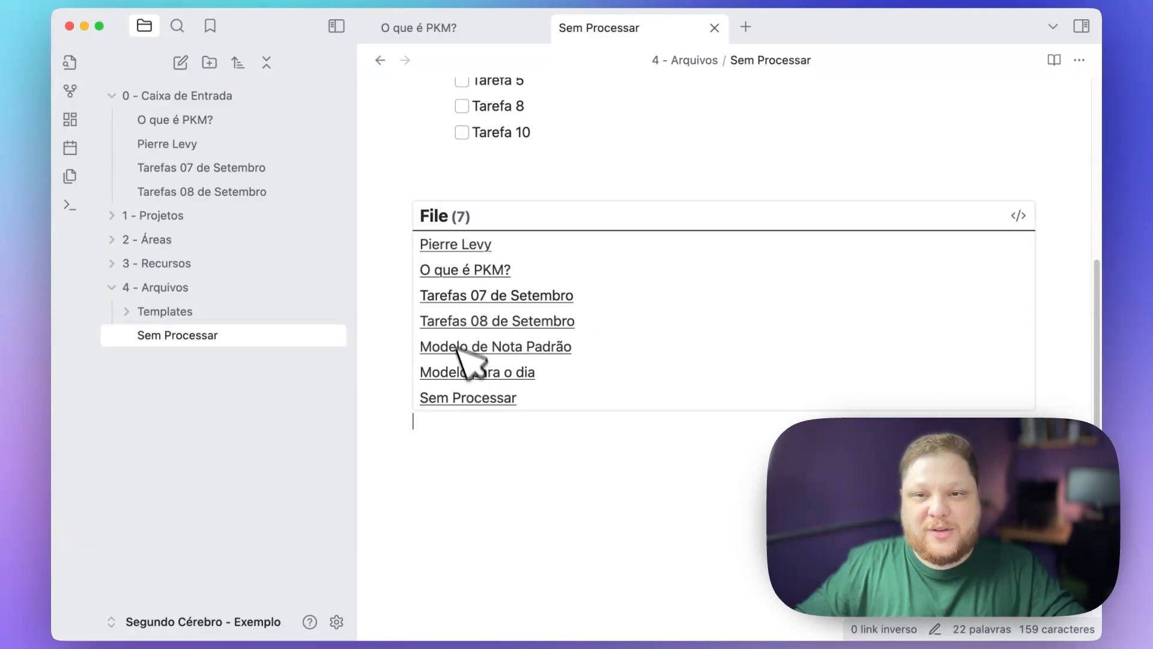
# Step: Add Status as a column in the table query and render the table
pyautogui.click(1019, 215)
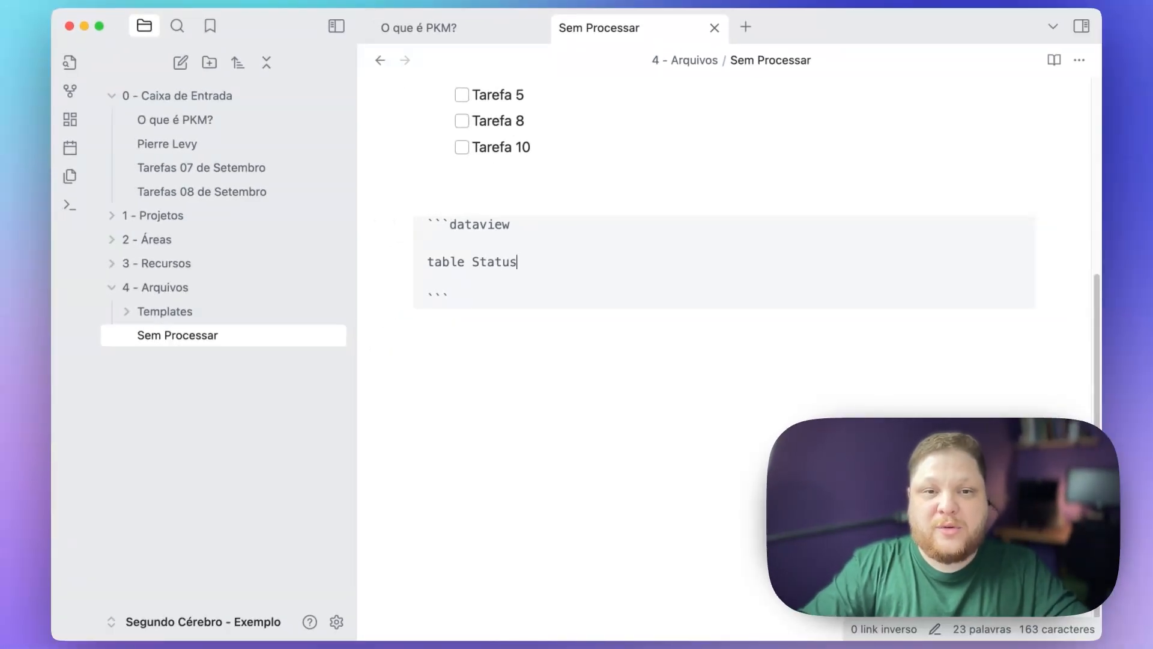
pyautogui.click(606, 381)
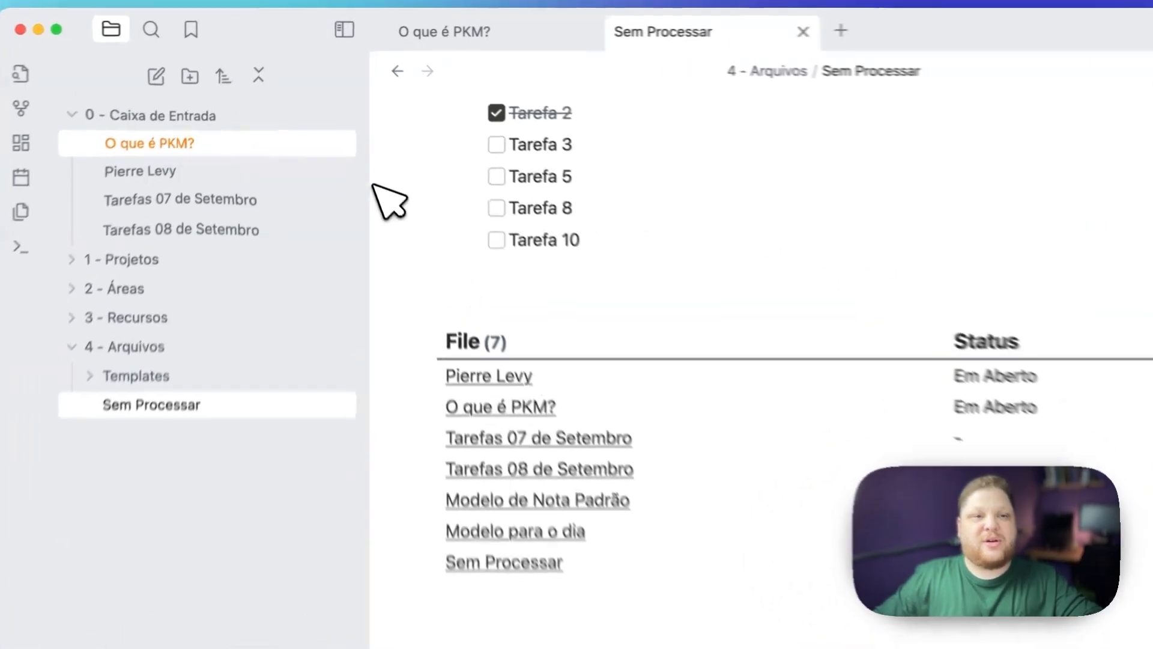
# Step: Check the property names offered for a new property in the O que é PKM? note and return to Sem Processar
pyautogui.click(229, 120)
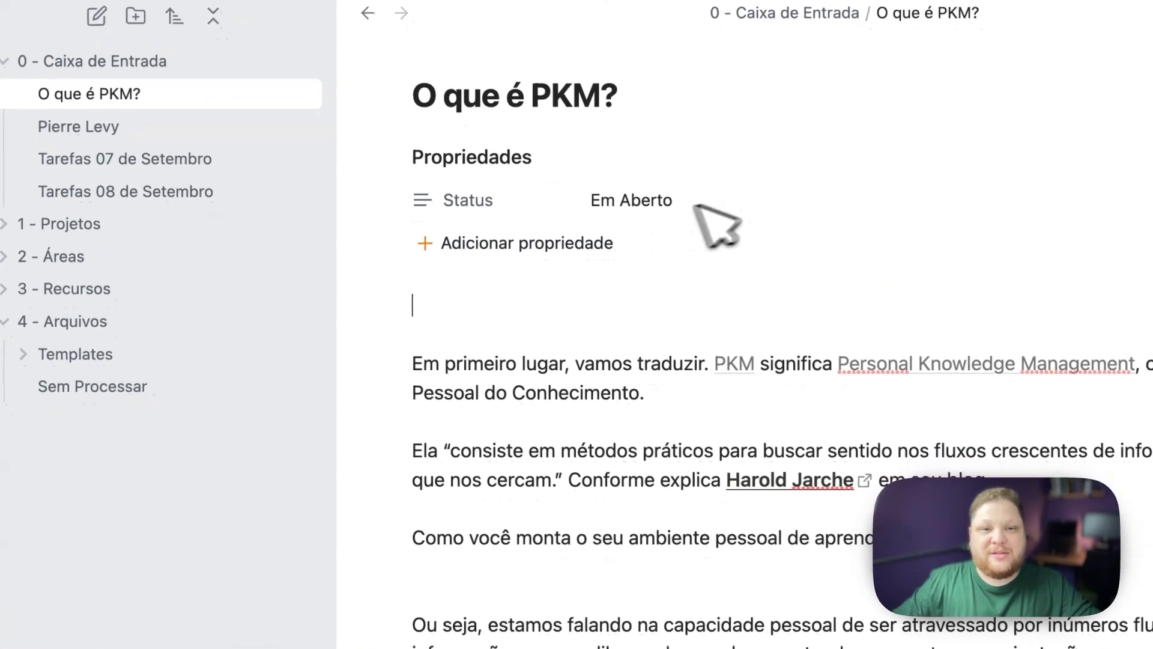
pyautogui.click(529, 259)
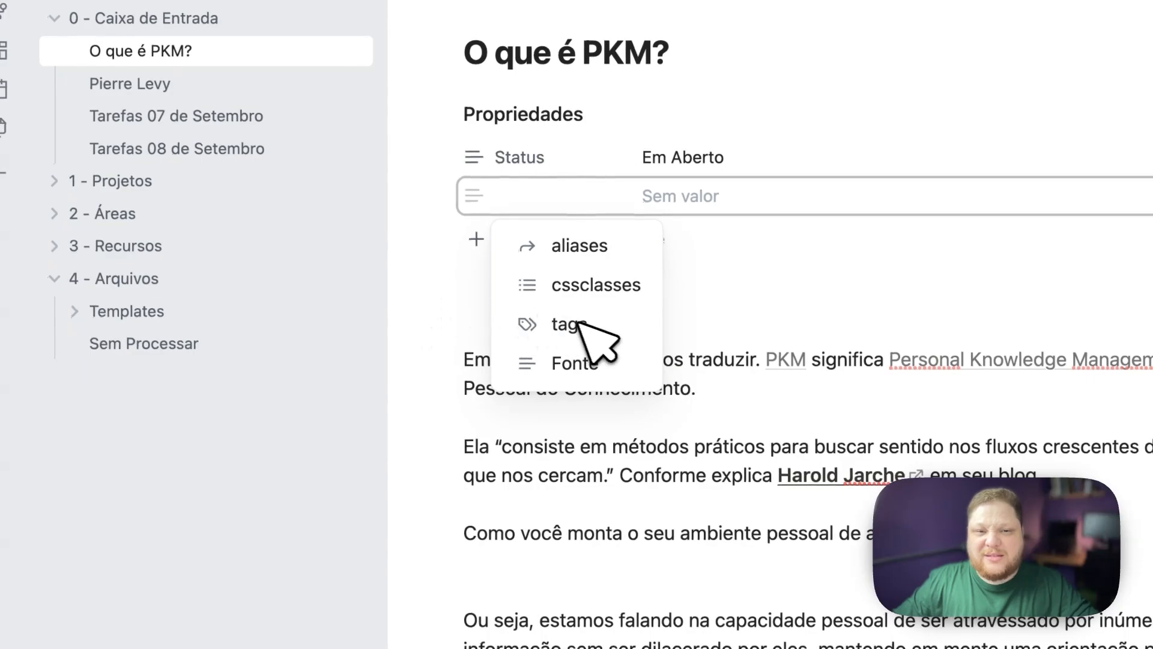
pyautogui.click(274, 423)
pyautogui.click(181, 353)
# Step: Add tags as a second column after Status in the table query and render the table
pyautogui.scroll(-8, 661, 330)
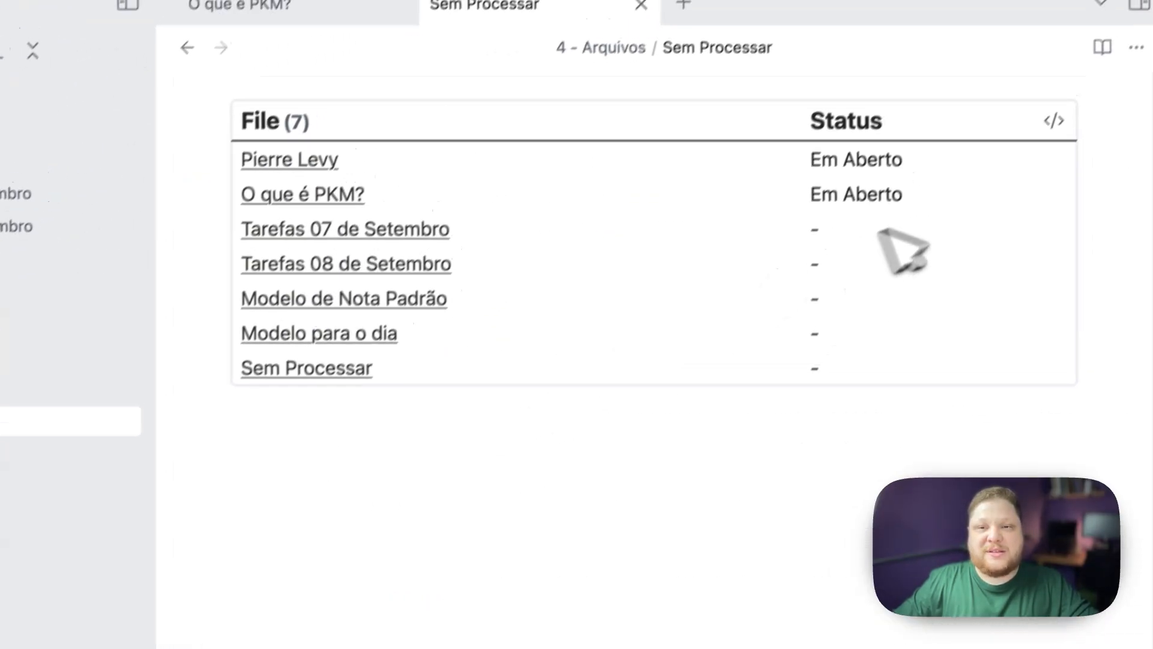
pyautogui.click(1054, 121)
pyautogui.click(450, 334)
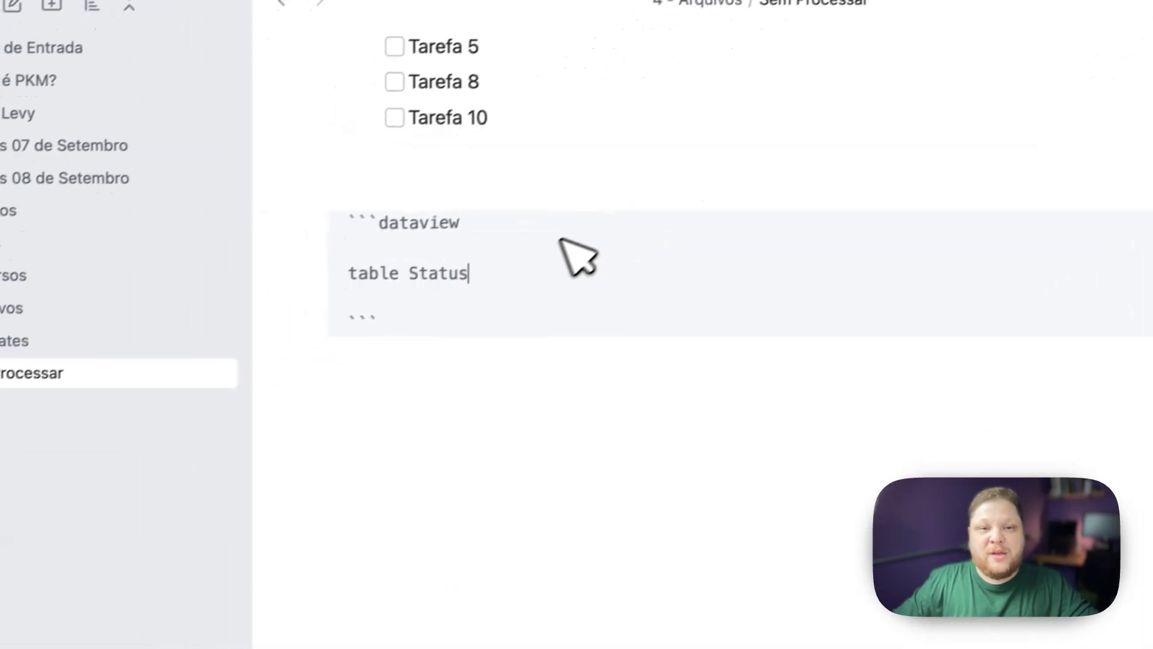
pyautogui.write(',')
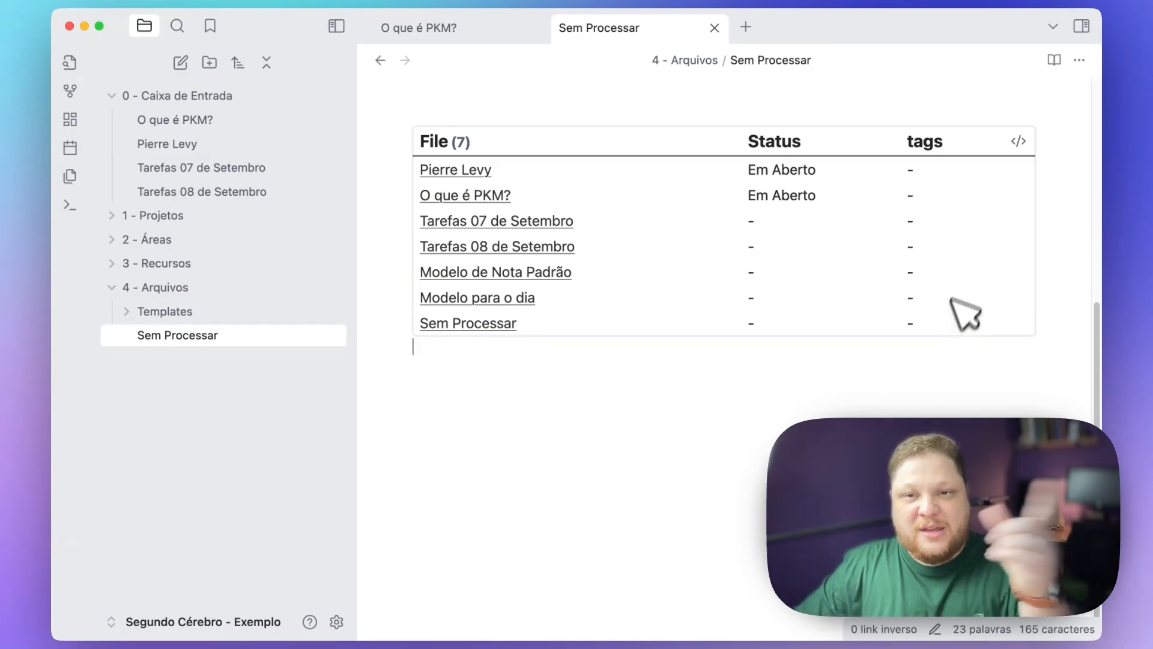
# Step: Label the tags column "Etiquetas" in the table query using as and view the rendered table
pyautogui.click(1019, 141)
pyautogui.click(624, 265)
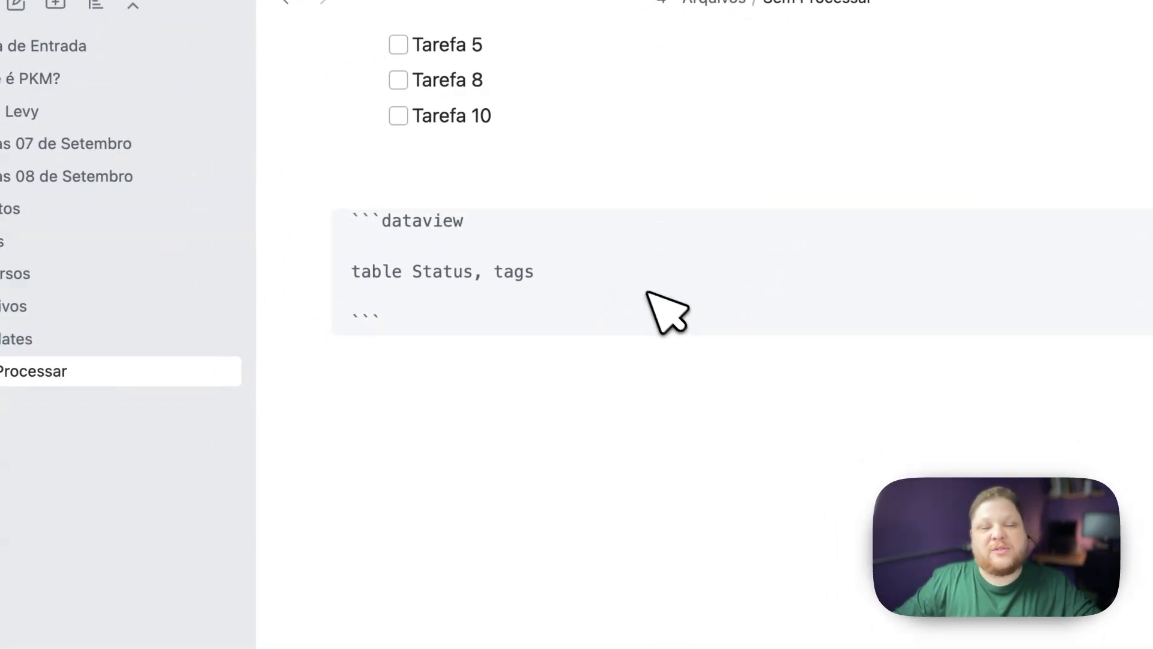
pyautogui.write('as "Etiquetas')
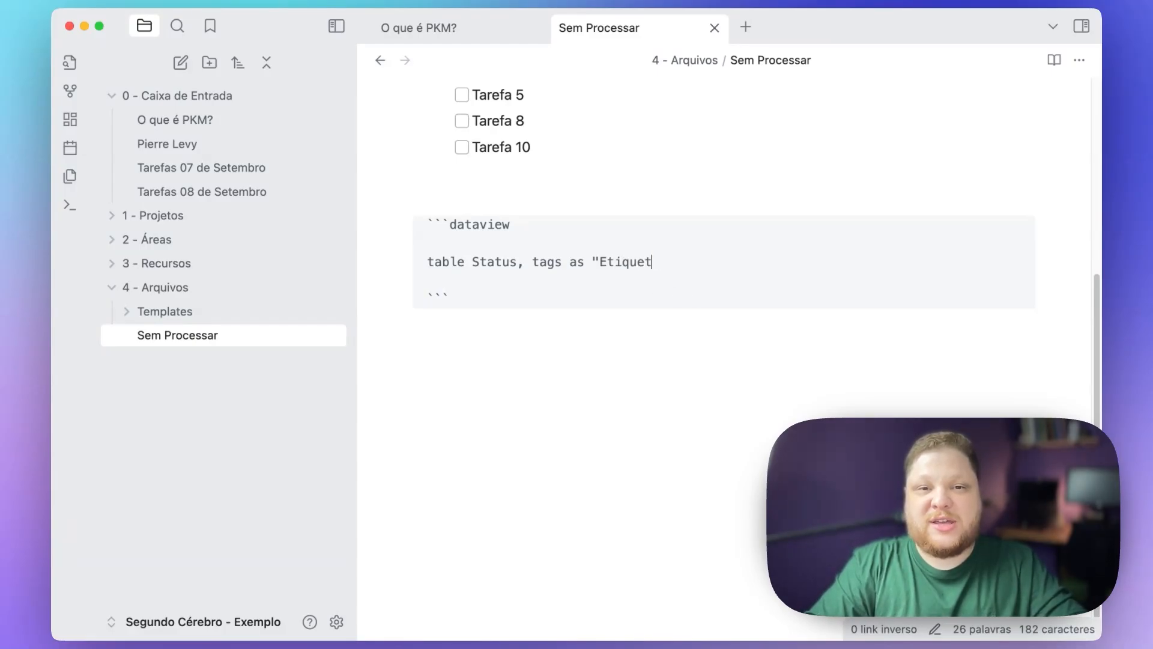
pyautogui.click(674, 442)
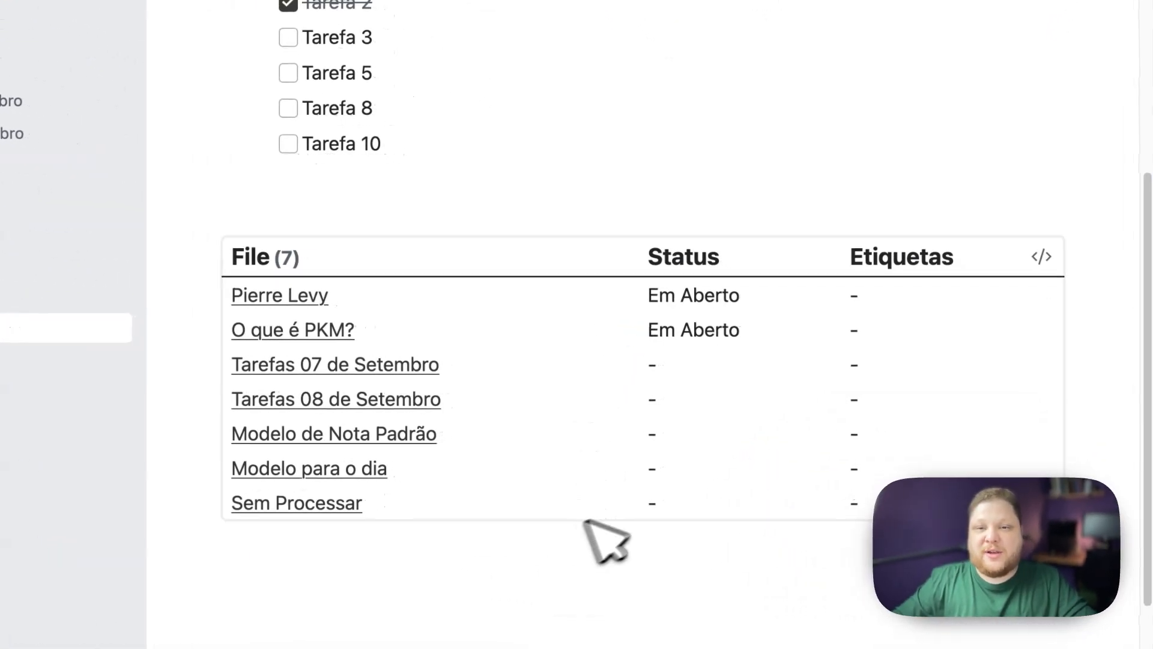
pyautogui.scroll(-2, 683, 478)
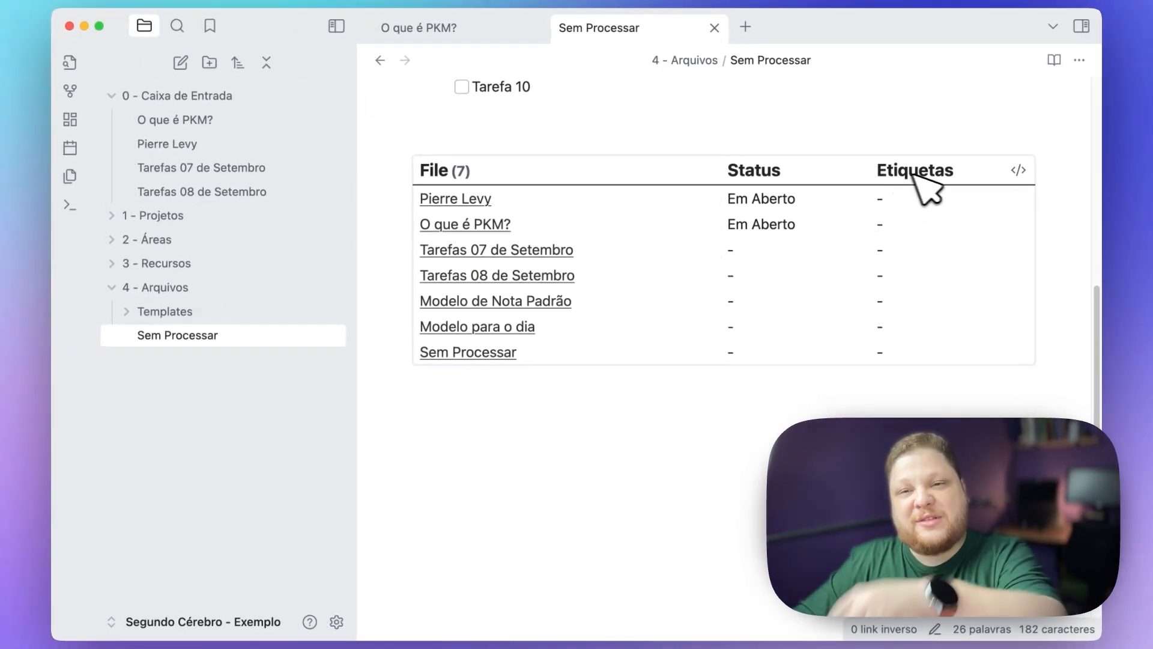
# Step: Restrict the table query to one folder with the line from "0 - Caixa de Entrada" and view the rendered table
pyautogui.click(1018, 170)
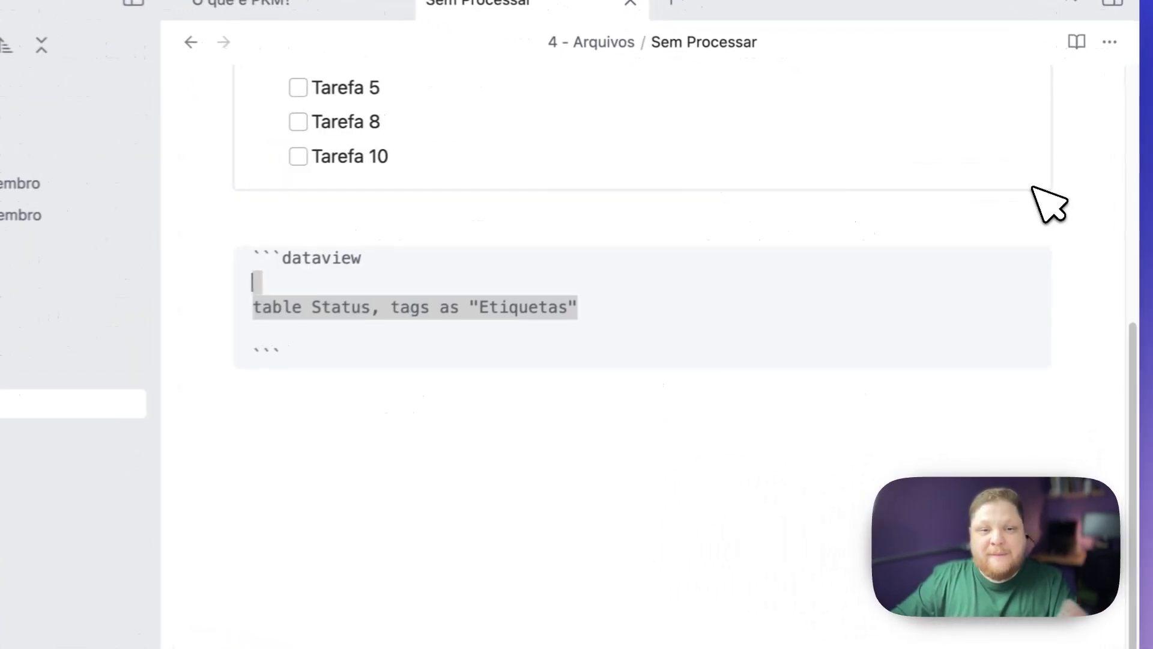
pyautogui.press('Return')
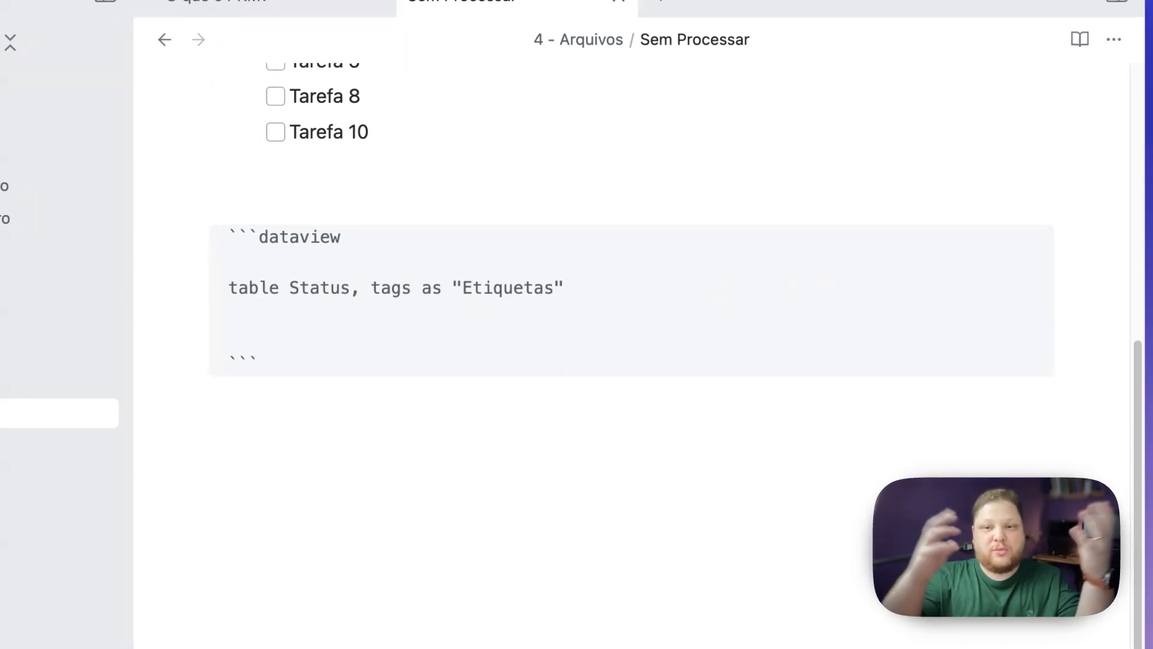
pyautogui.write('frim')
pyautogui.hotkey('ctrl', 'o')
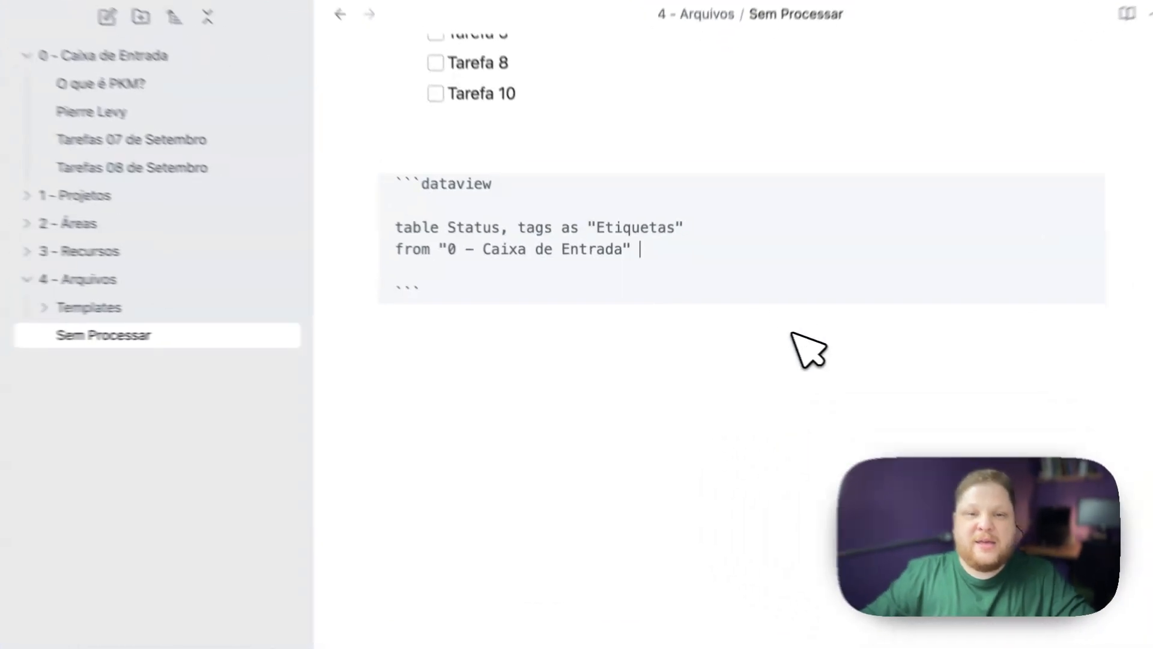
pyautogui.click(652, 367)
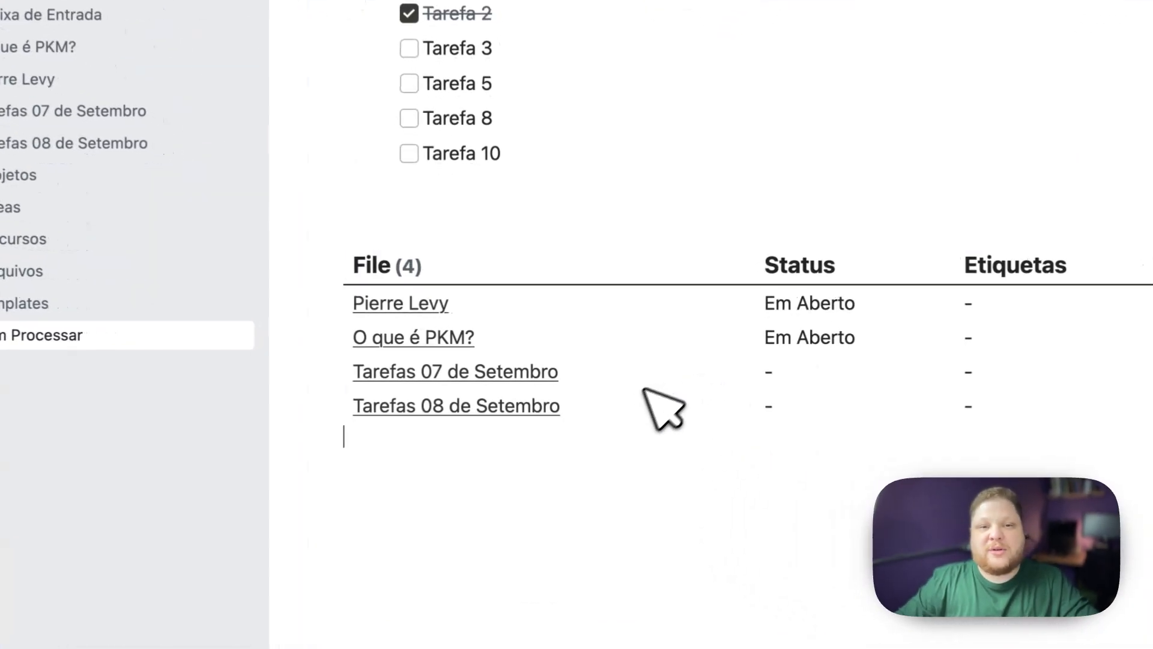
pyautogui.scroll(-2, 640, 376)
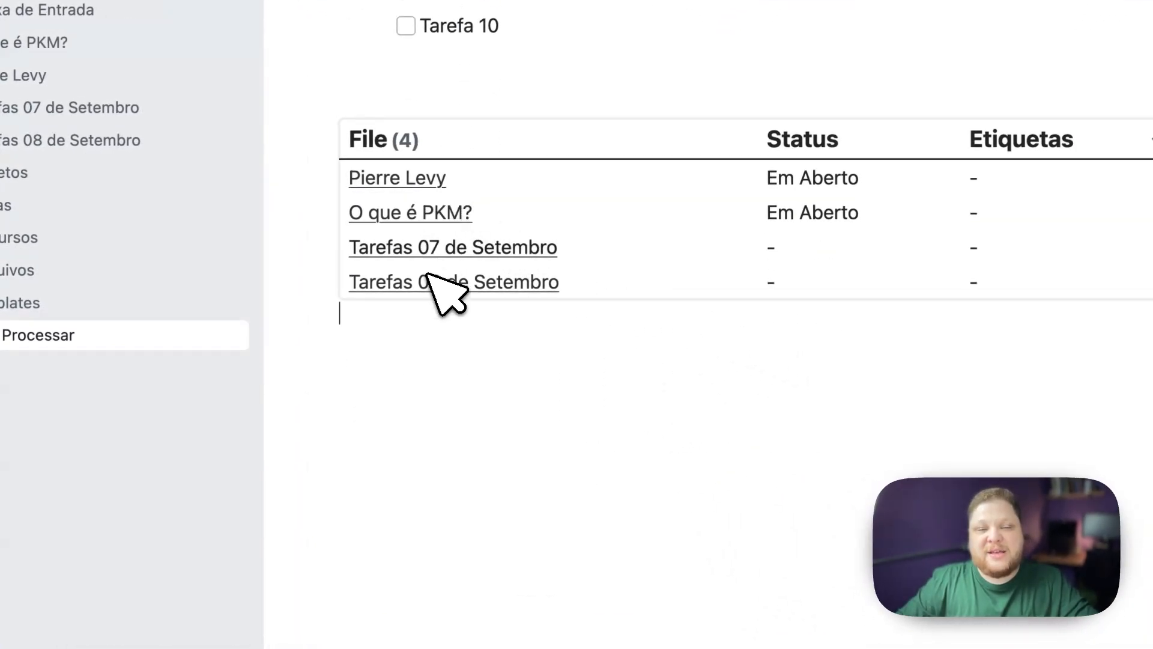
# Step: Move the Tarefas 07 de Setembro note into the 4 - Arquivos folder and check the table in Sem Processar
pyautogui.scroll(5, 479, 441)
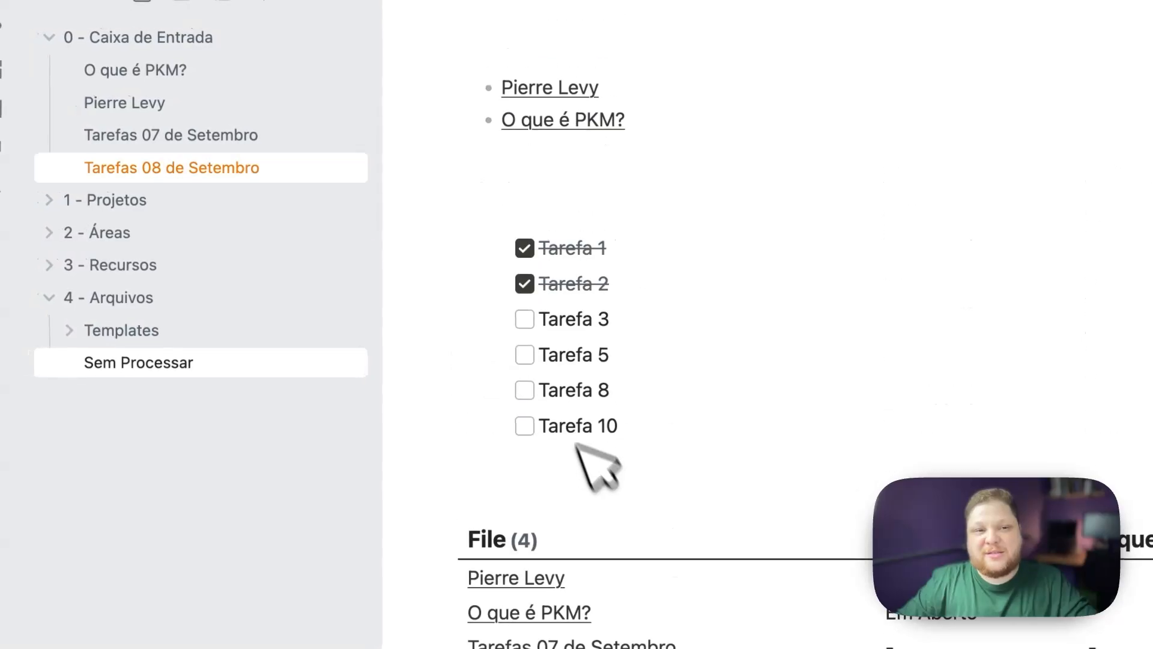
pyautogui.moveTo(188, 141); pyautogui.dragTo(138, 300)
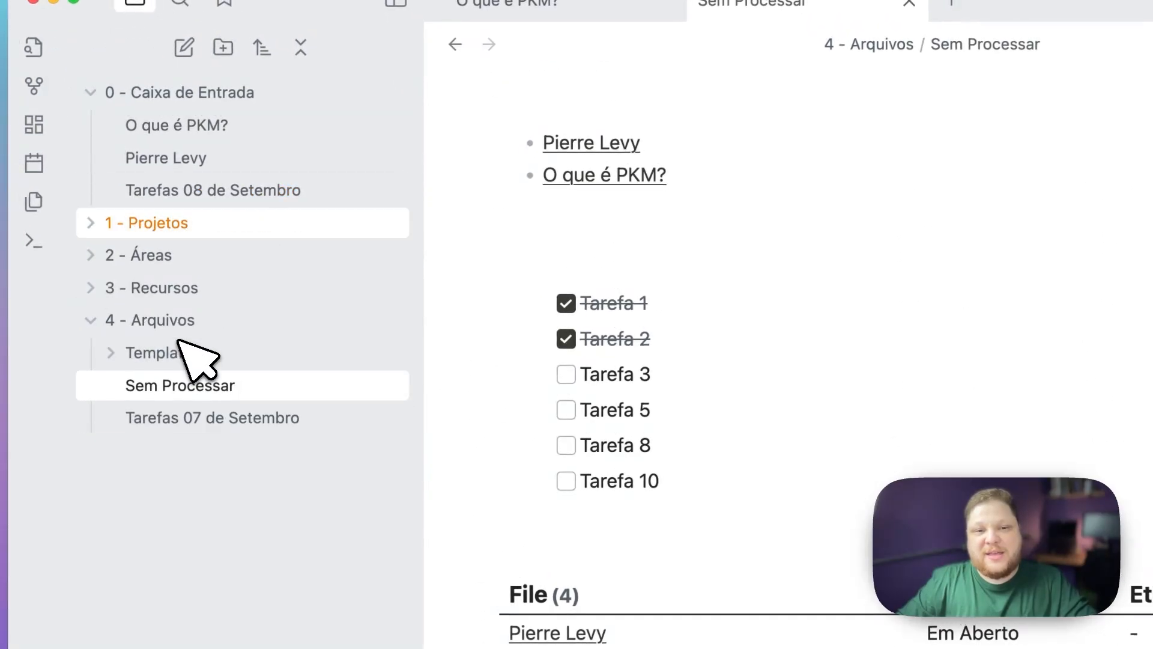
pyautogui.scroll(-5, 521, 314)
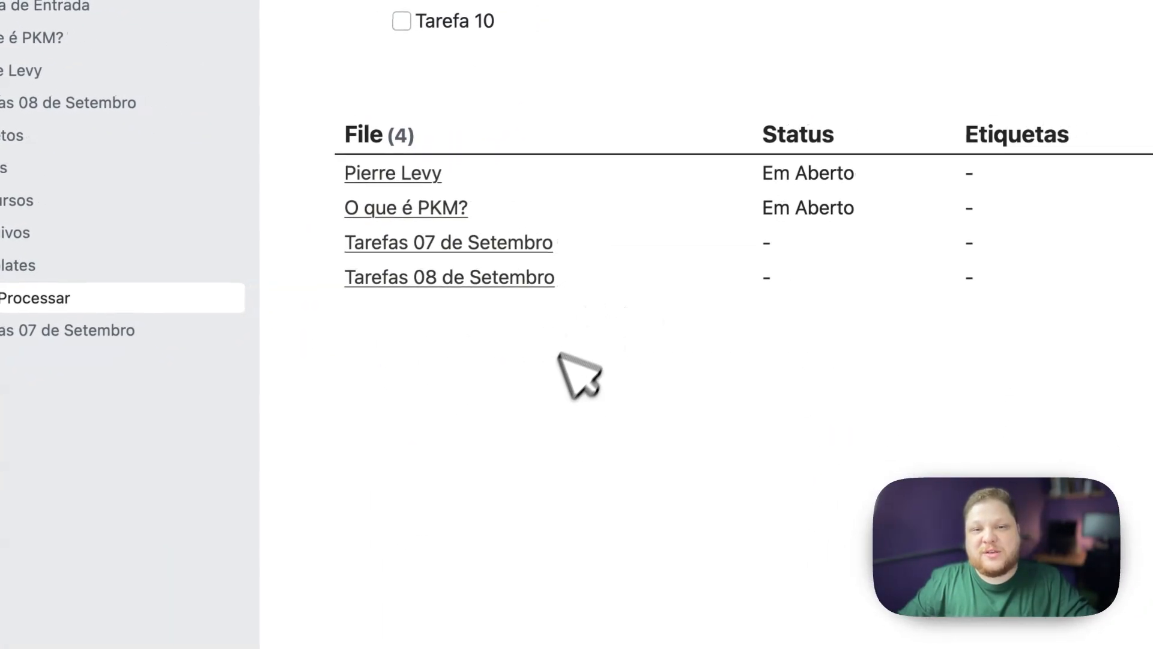